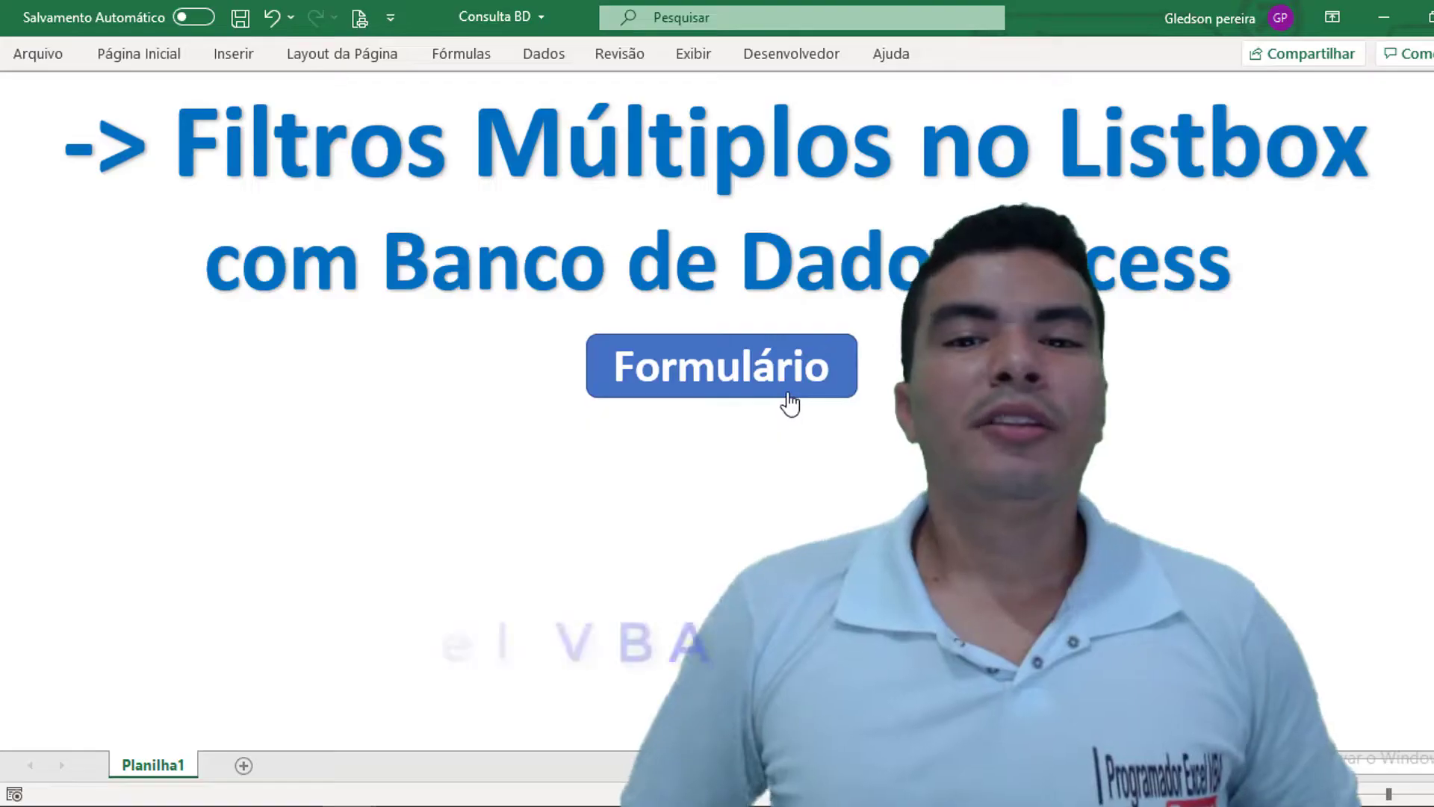
Launch the Listbox com Access form showing all six employee records.
{"action": "left_click", "coordinate": [787, 404]}
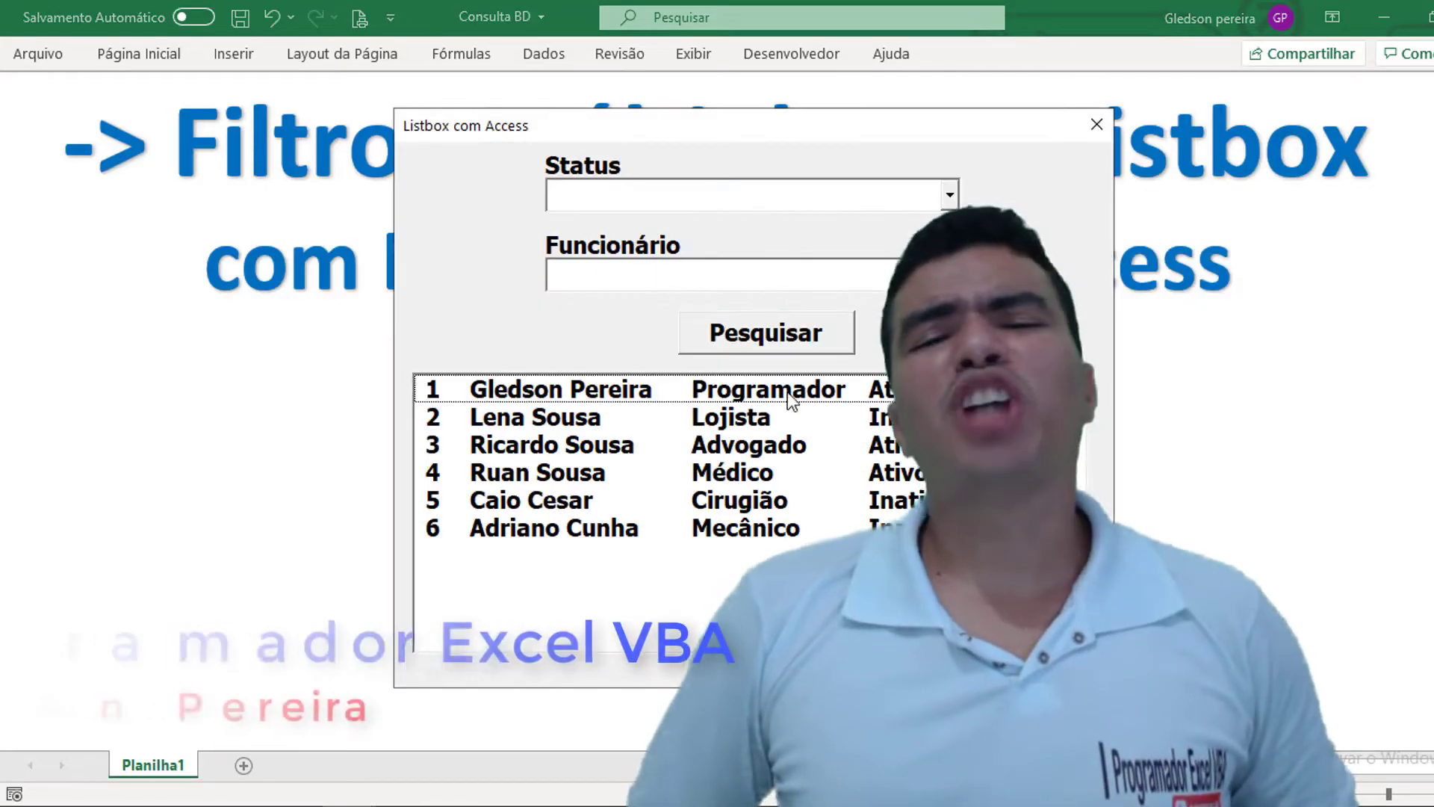
Look through the Status options and filter the list to Ativo employees.
{"action": "left_click", "coordinate": [949, 196]}
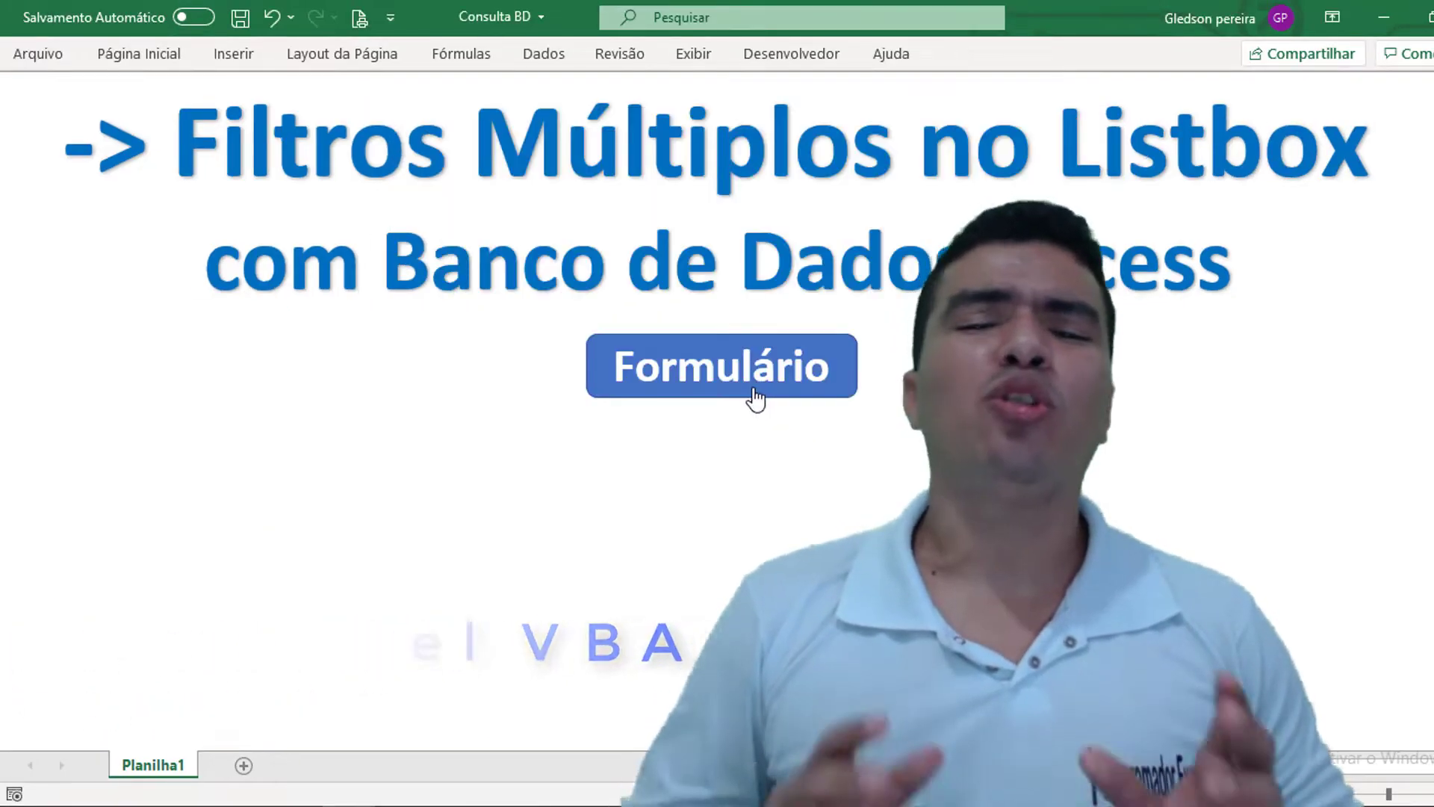
{"action": "left_click", "coordinate": [755, 392]}
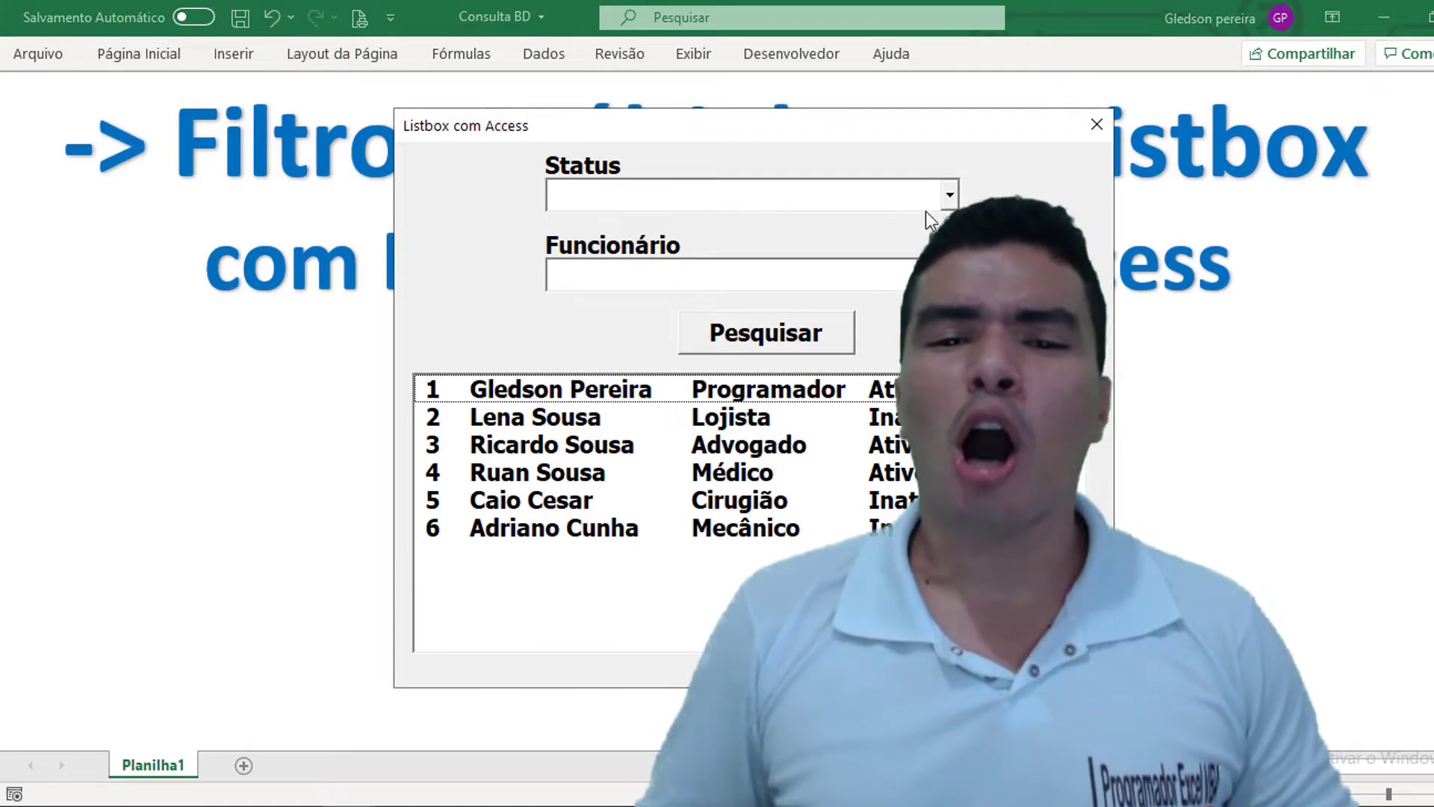
{"action": "left_click", "coordinate": [949, 195]}
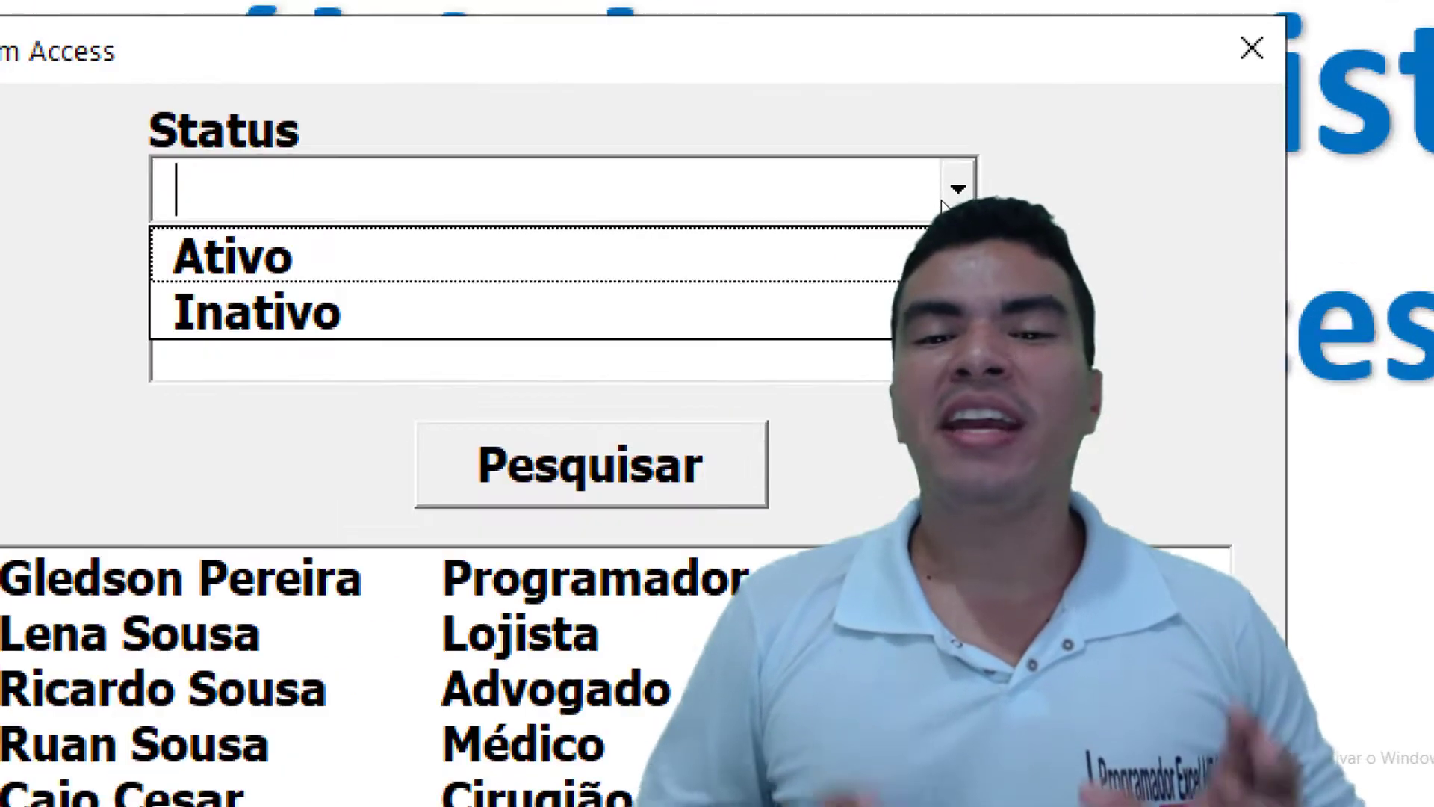
{"action": "left_click_drag", "start_coordinate": [166, 252], "coordinate": [56, 280]}
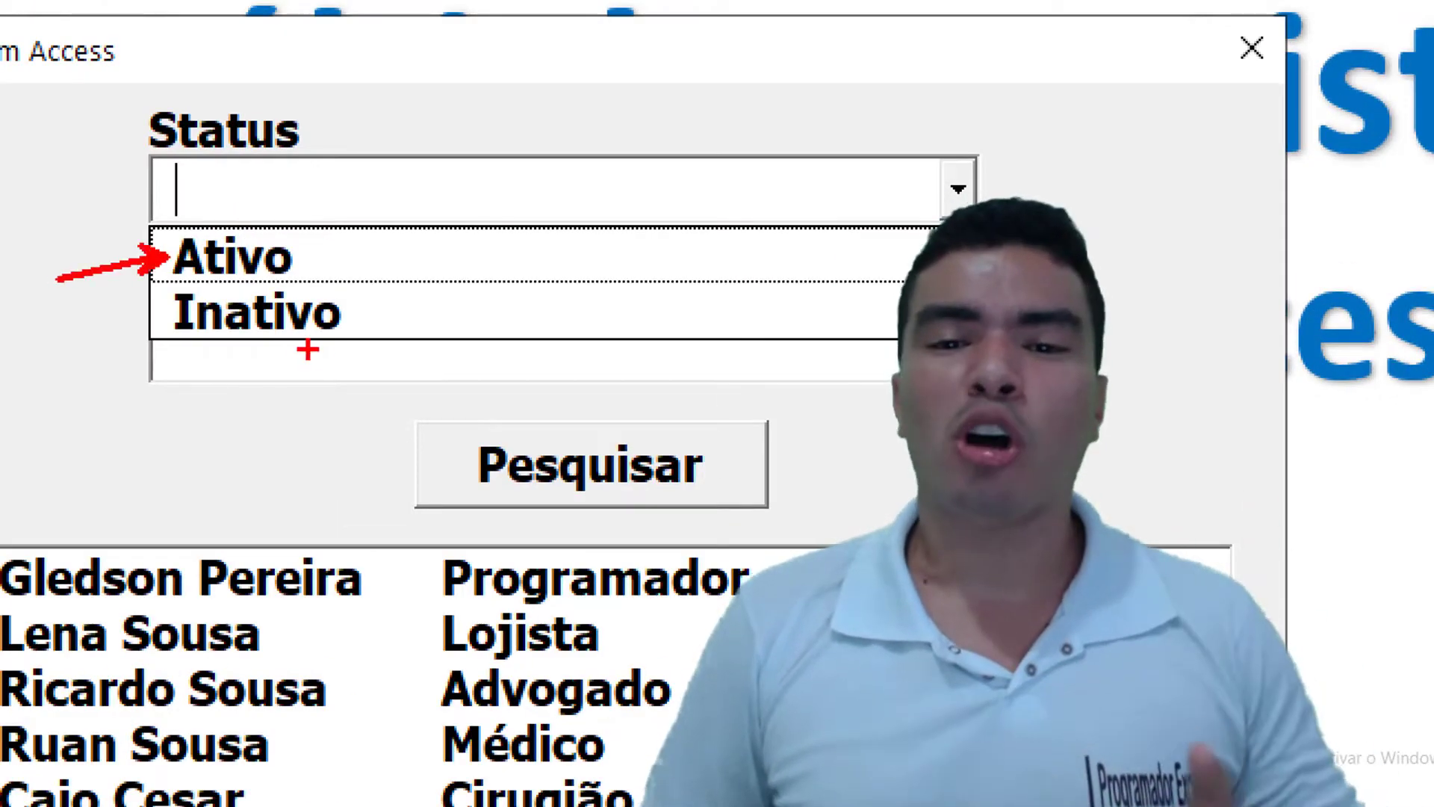
{"action": "left_click_drag", "start_coordinate": [345, 335], "coordinate": [469, 412]}
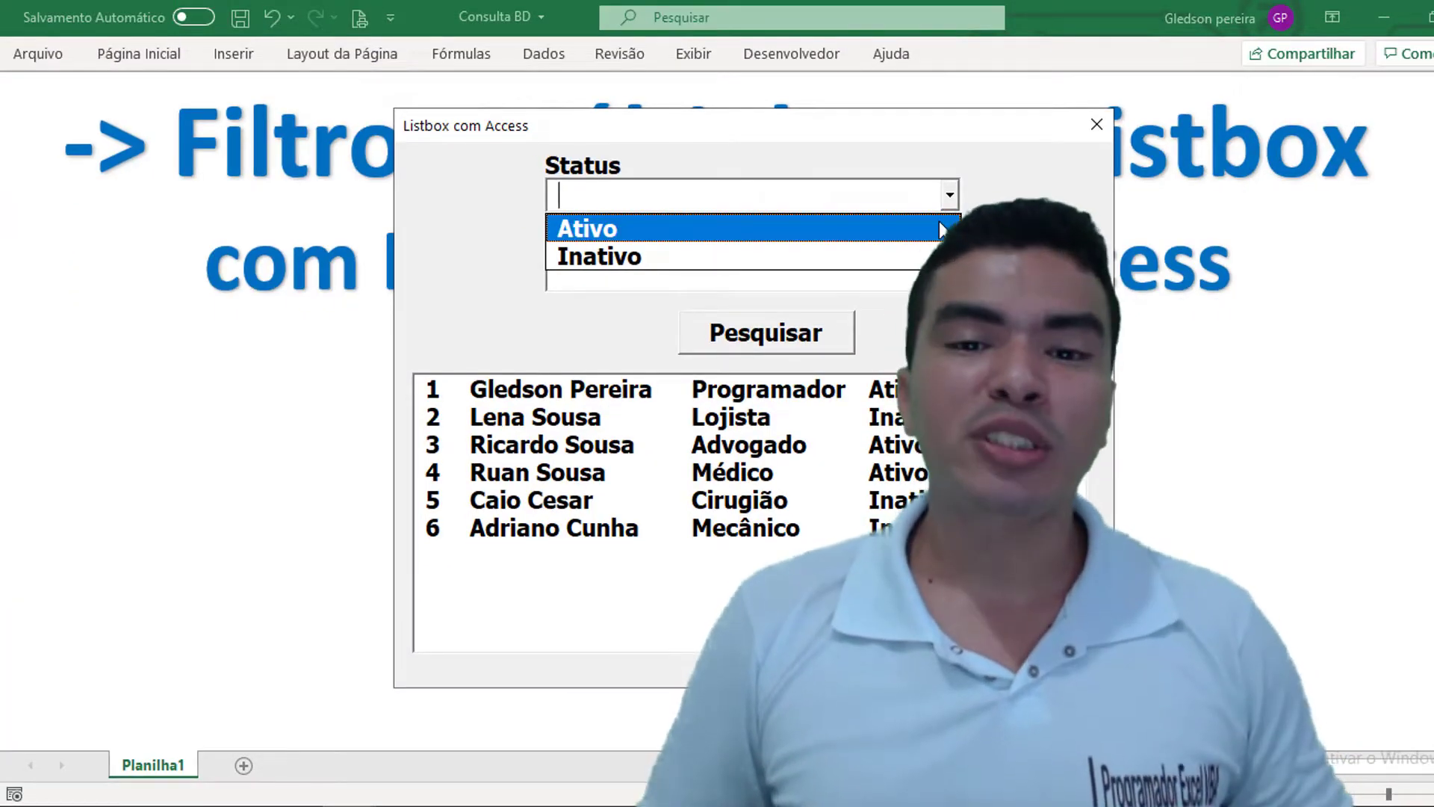
{"action": "left_click", "coordinate": [941, 229]}
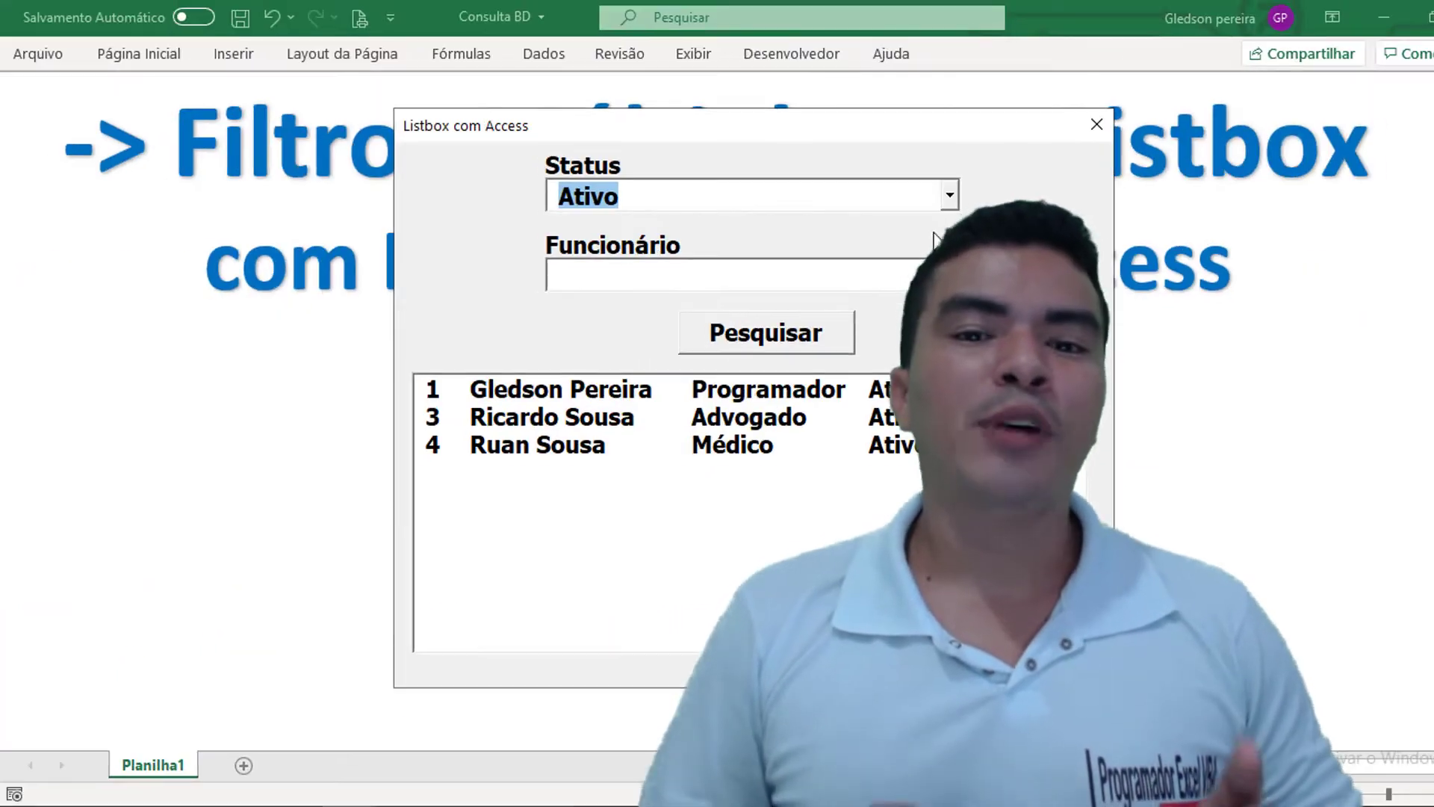
Switch the Status filter to Inativo, apply both filters with Pesquisar, then reopen Status.
{"action": "left_click", "coordinate": [949, 195]}
{"action": "left_click", "coordinate": [904, 252]}
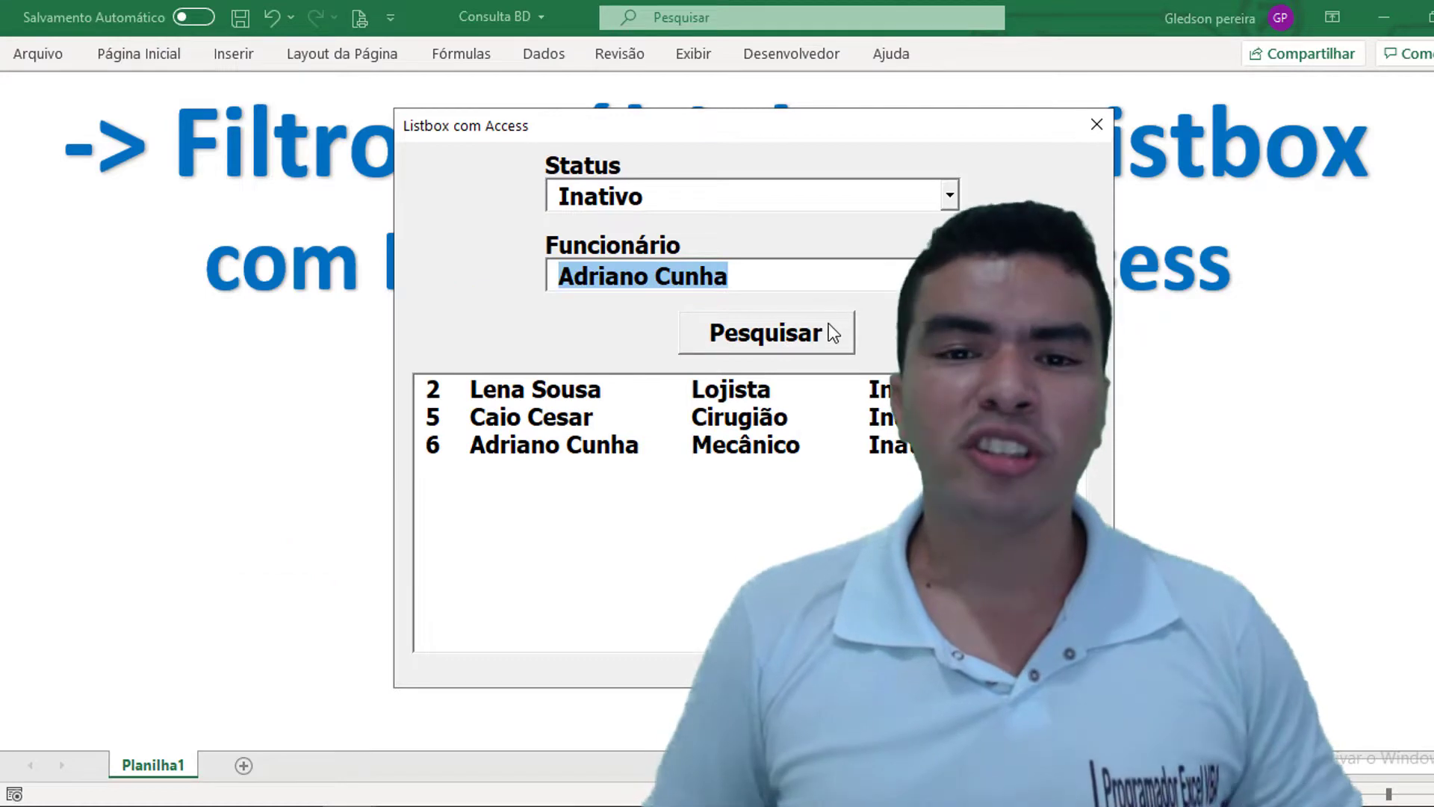
{"action": "left_click", "coordinate": [827, 326]}
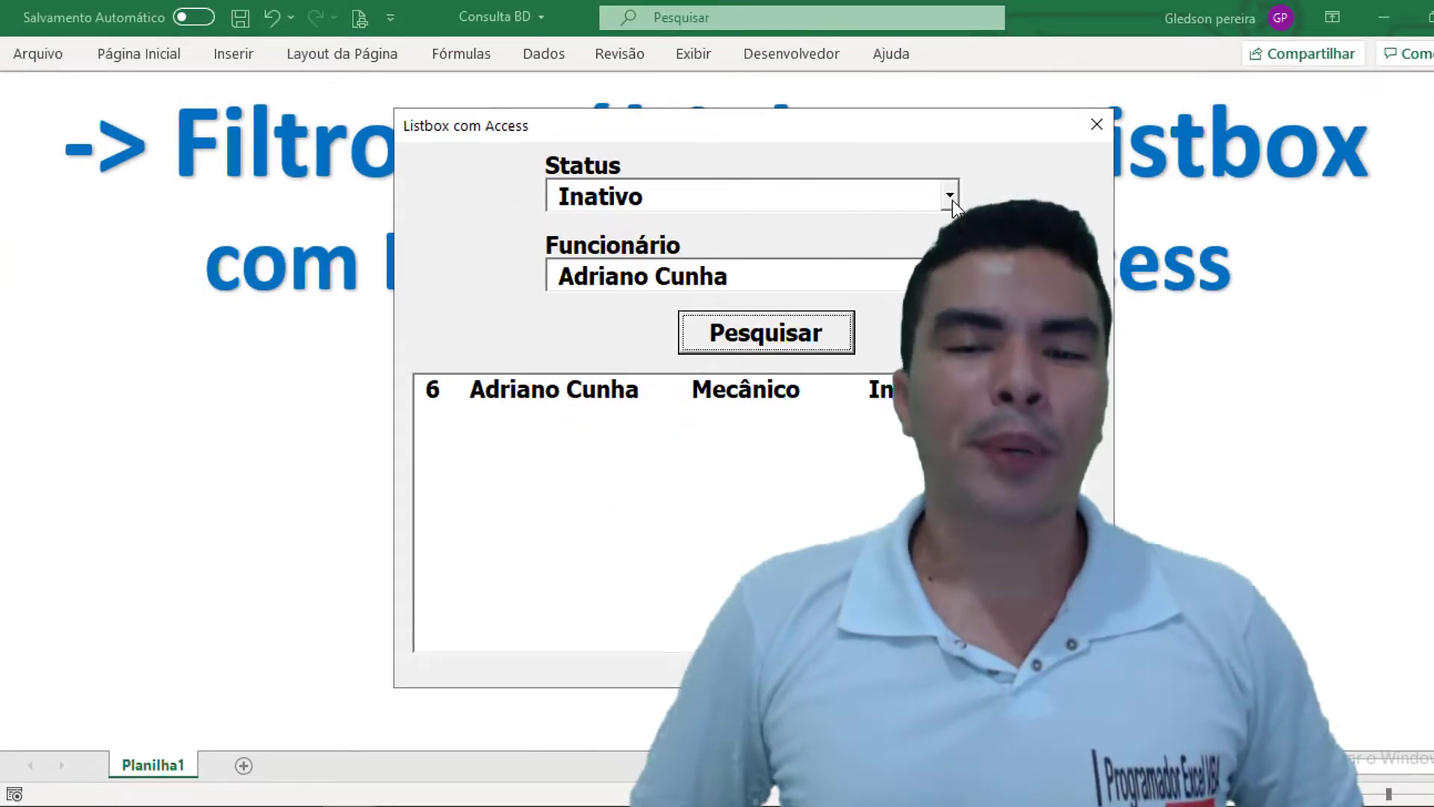
{"action": "left_click", "coordinate": [952, 196]}
{"action": "left_click", "coordinate": [934, 224]}
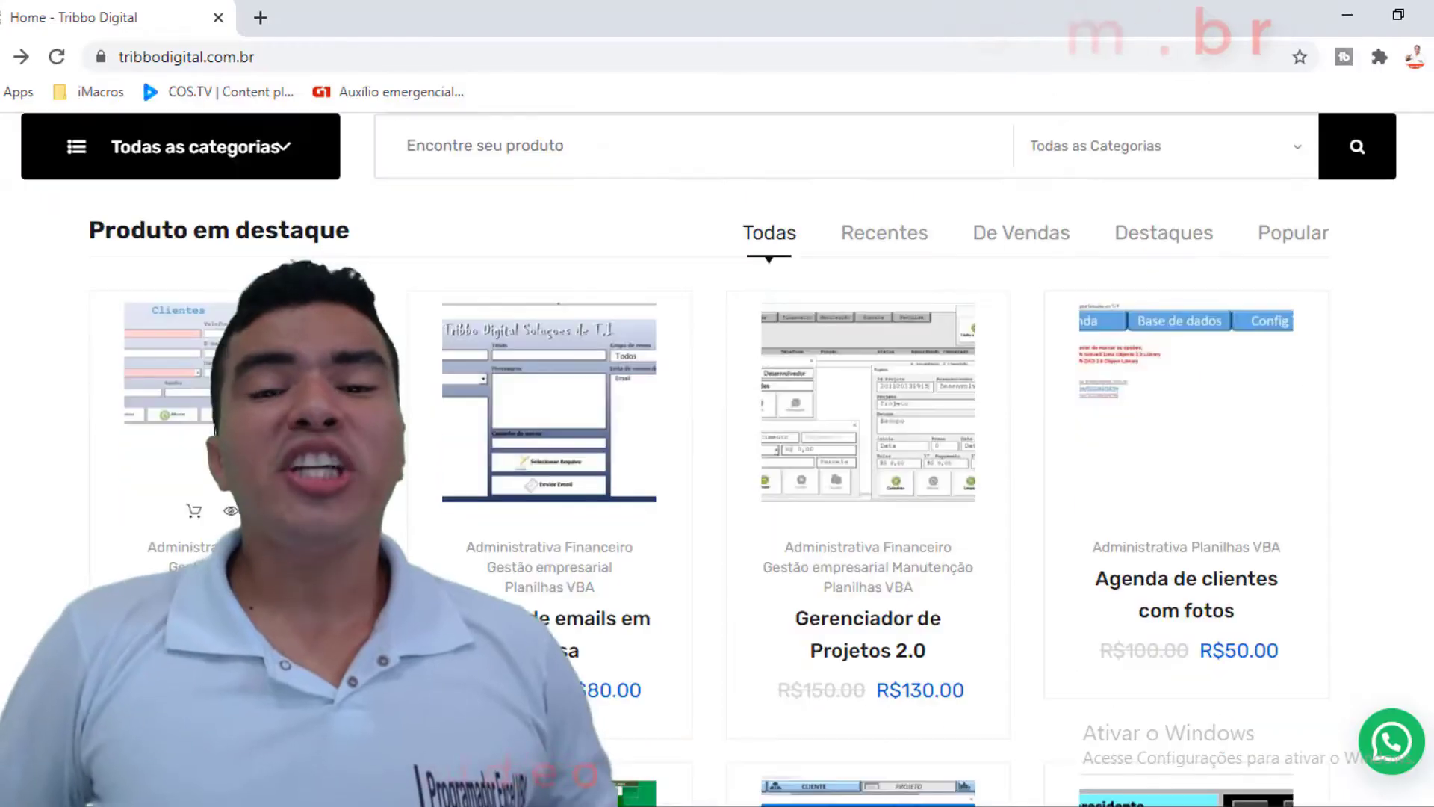
Browse the product grid, view the WhatsApp 2.0 product image, and return to the grid.
{"action": "scroll", "coordinate": [627, 448], "scroll_direction": "down", "scroll_amount": 2}
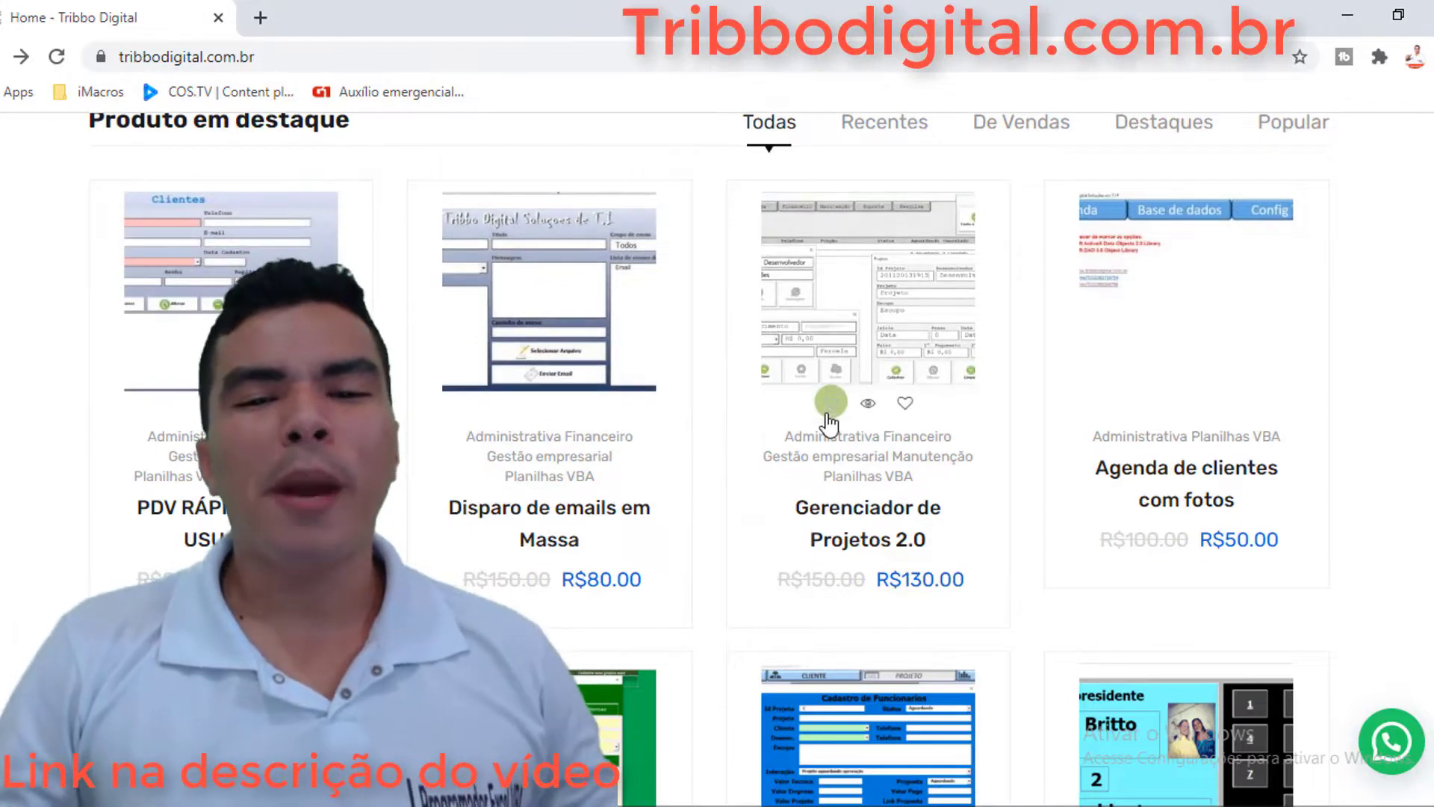
{"action": "scroll", "coordinate": [829, 422], "scroll_direction": "down", "scroll_amount": 2}
{"action": "scroll", "coordinate": [858, 391], "scroll_direction": "down", "scroll_amount": 2}
{"action": "scroll", "coordinate": [859, 391], "scroll_direction": "down", "scroll_amount": 3}
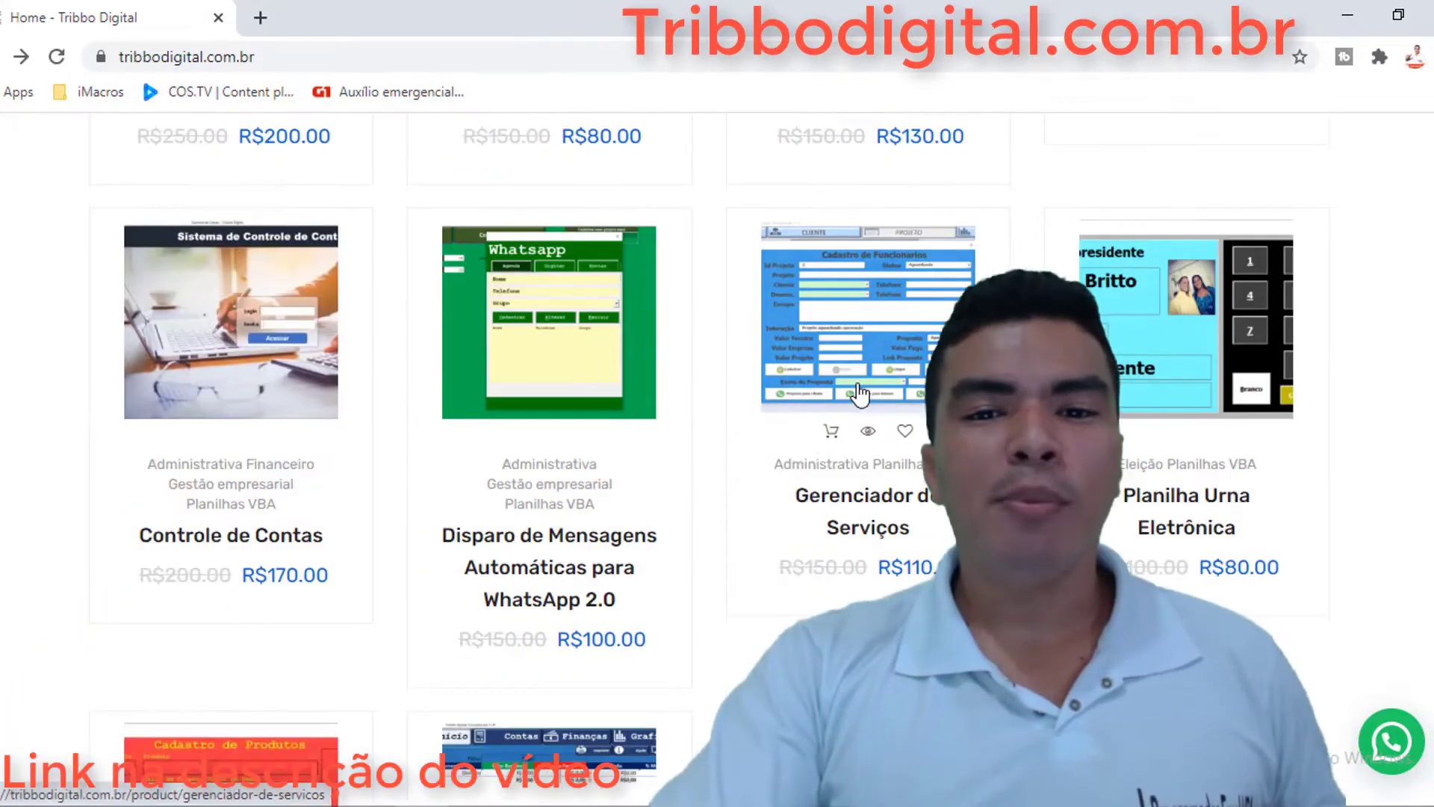
{"action": "scroll", "coordinate": [859, 393], "scroll_direction": "down", "scroll_amount": 2}
{"action": "scroll", "coordinate": [859, 392], "scroll_direction": "down", "scroll_amount": 2}
{"action": "scroll", "coordinate": [859, 393], "scroll_direction": "down", "scroll_amount": 2}
{"action": "scroll", "coordinate": [859, 394], "scroll_direction": "down", "scroll_amount": 2}
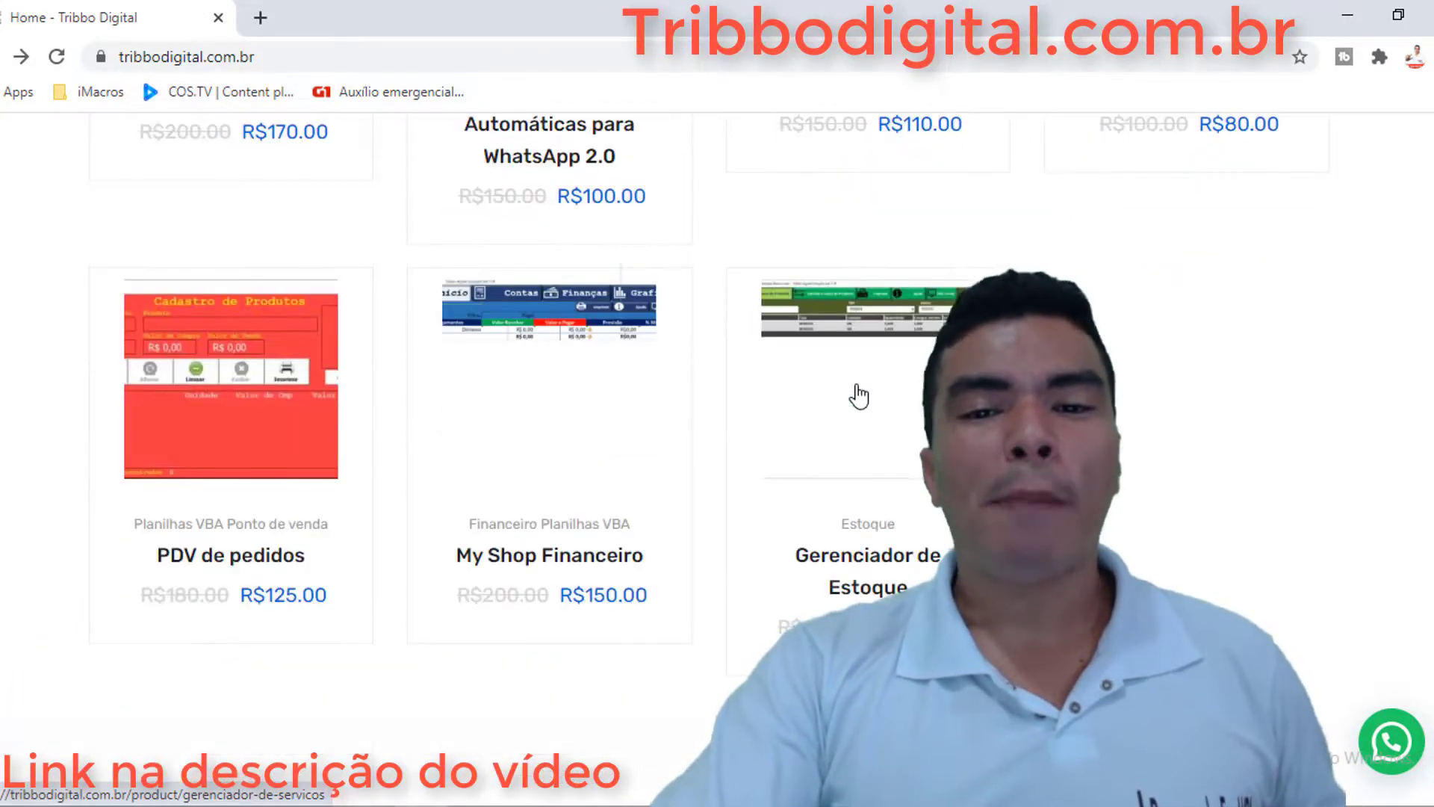
{"action": "key", "text": "alt+Right"}
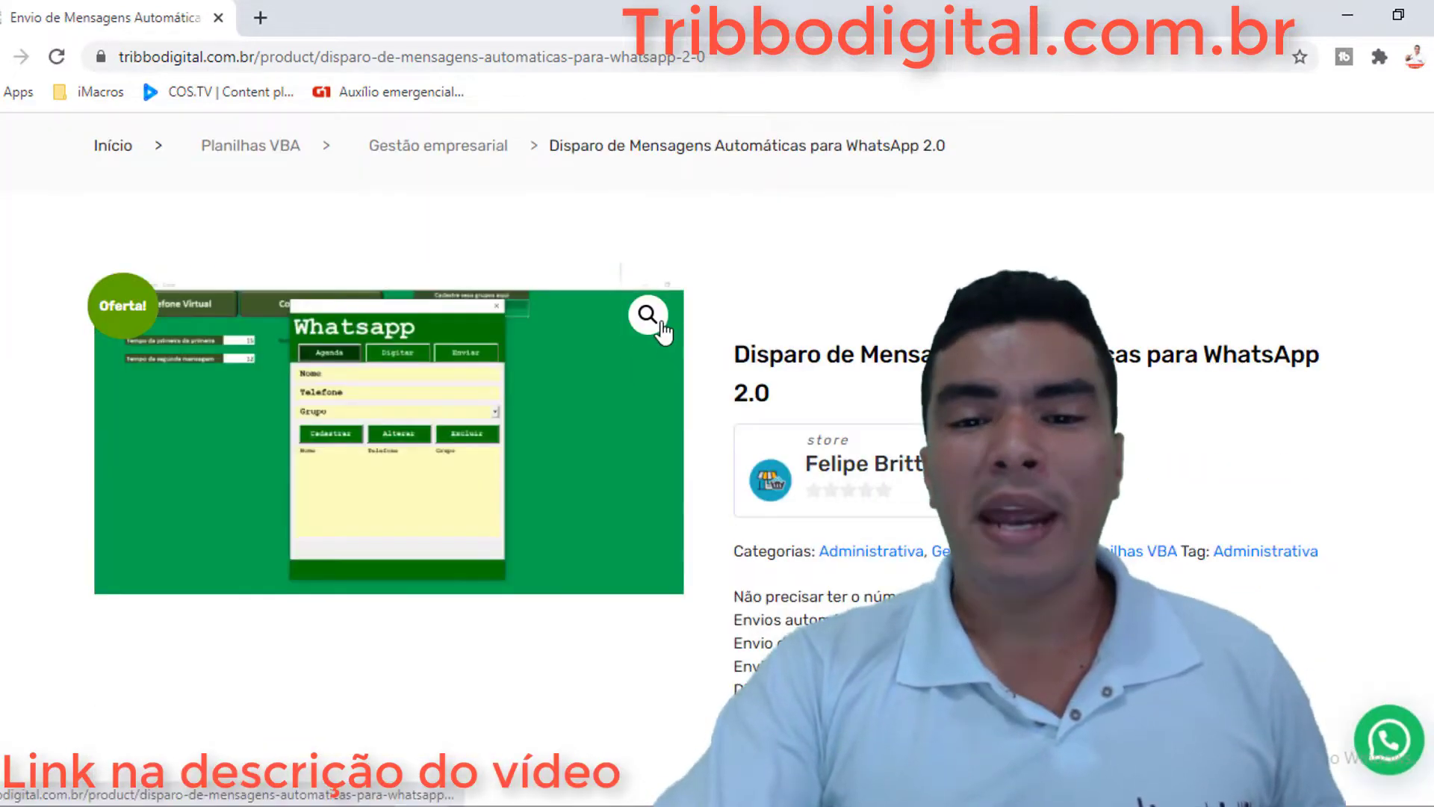
{"action": "left_click", "coordinate": [660, 323]}
{"action": "key", "text": "alt+Left"}
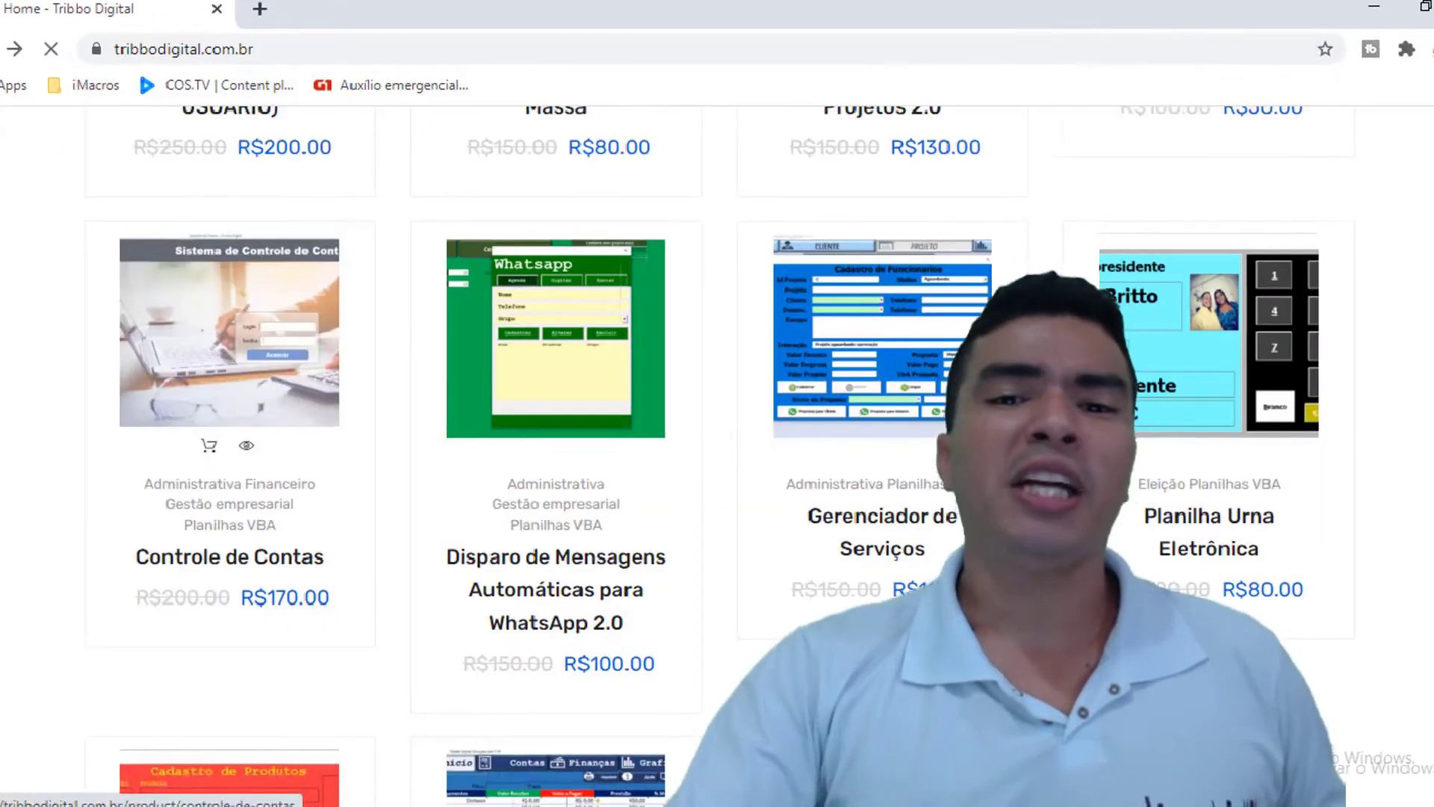
Open the Controle de Contas product and show its chart screenshot as the main image.
{"action": "left_click", "coordinate": [276, 366]}
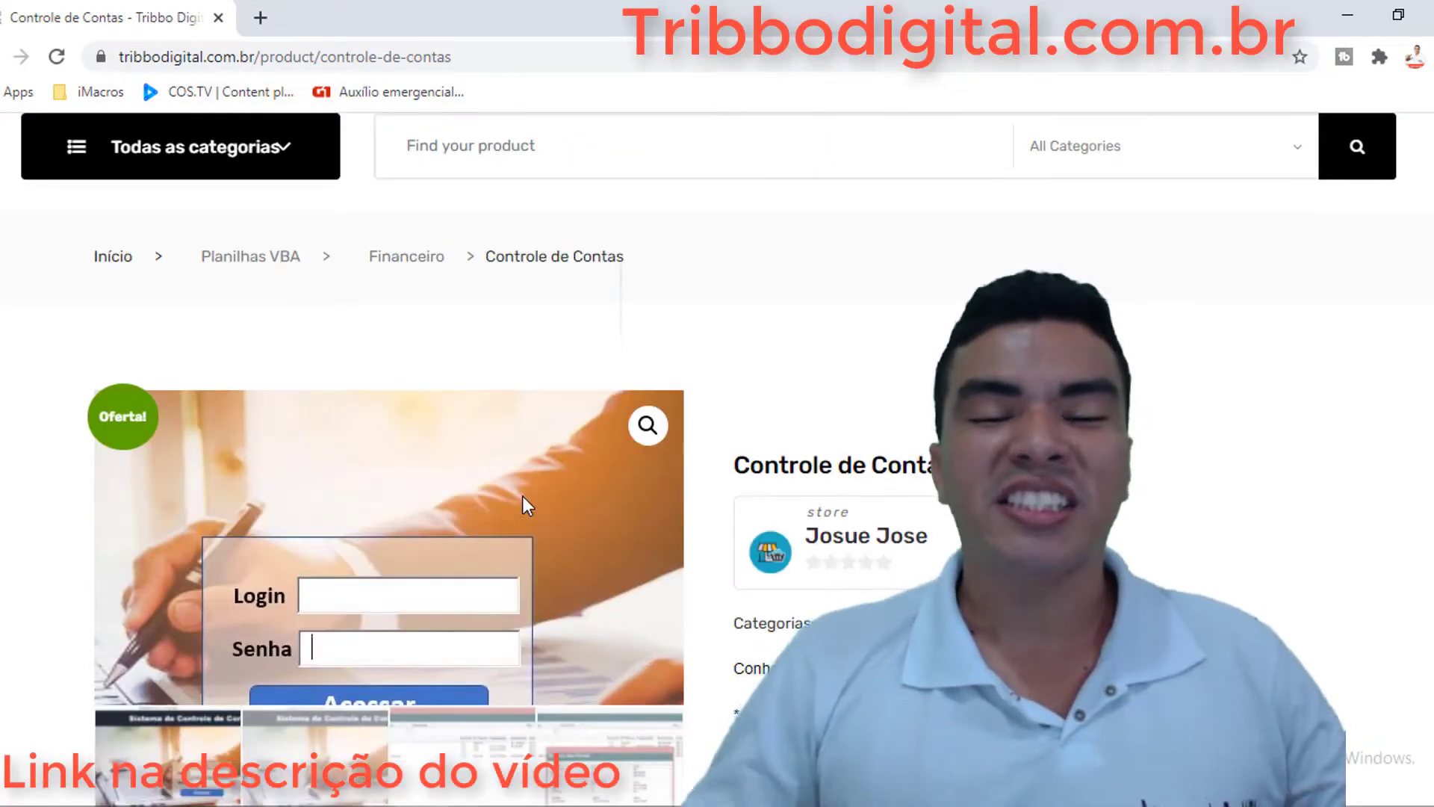
{"action": "scroll", "coordinate": [523, 496], "scroll_direction": "down", "scroll_amount": 2}
{"action": "scroll", "coordinate": [523, 496], "scroll_direction": "down", "scroll_amount": 1}
{"action": "scroll", "coordinate": [523, 496], "scroll_direction": "down", "scroll_amount": 3}
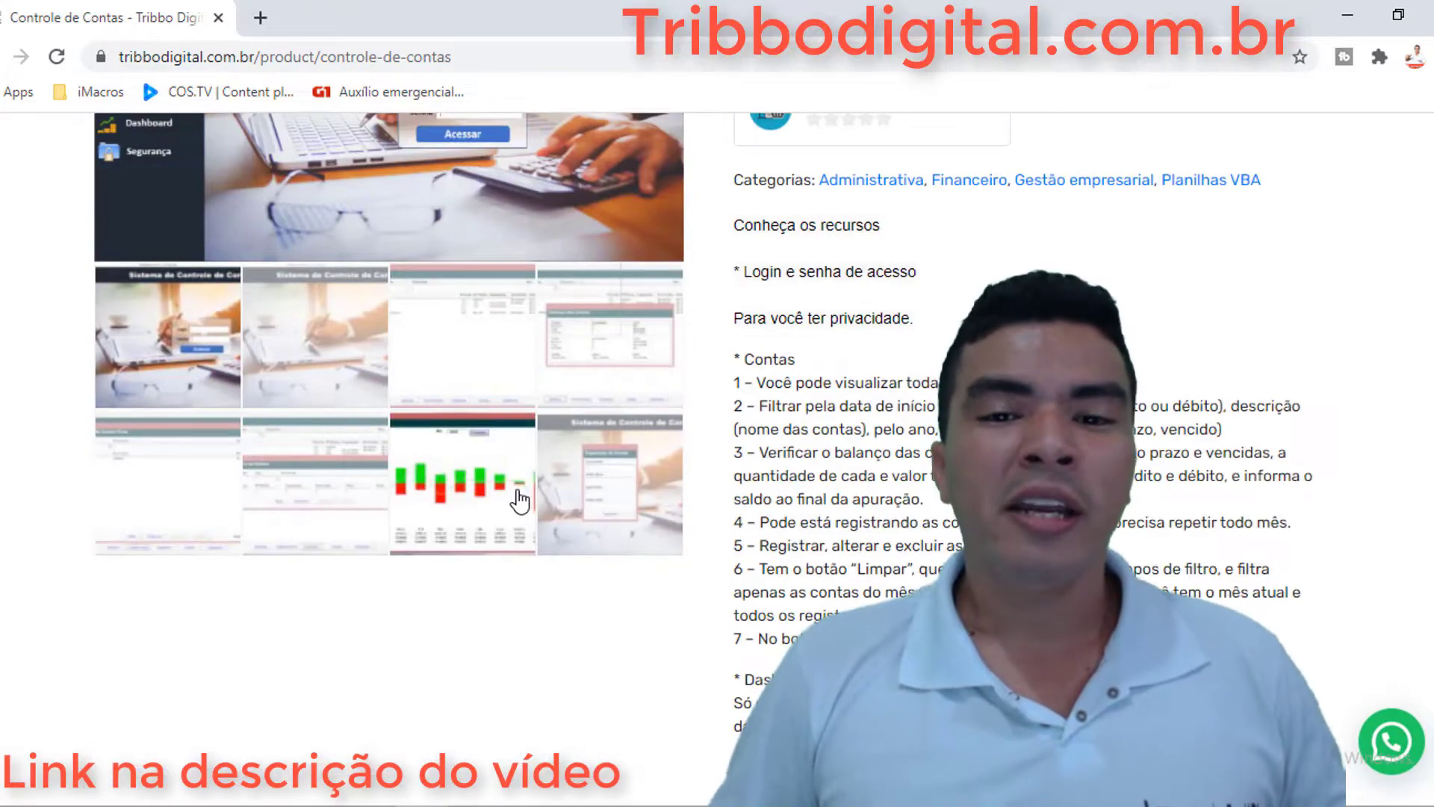
{"action": "left_click", "coordinate": [521, 501]}
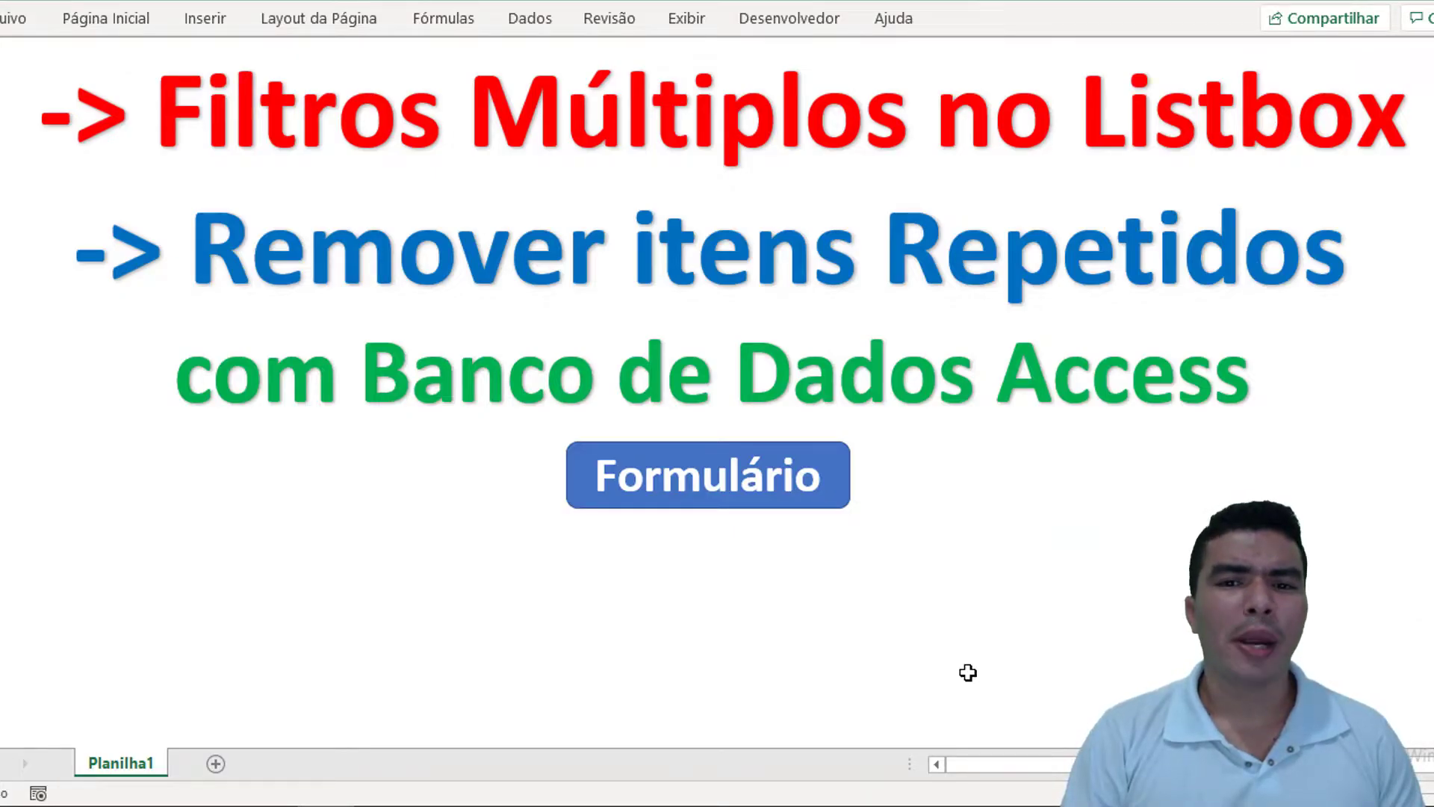
Open the VBA Editor with Project Explorer and load UserForm1 in the form designer.
{"action": "key", "text": "alt+F11"}
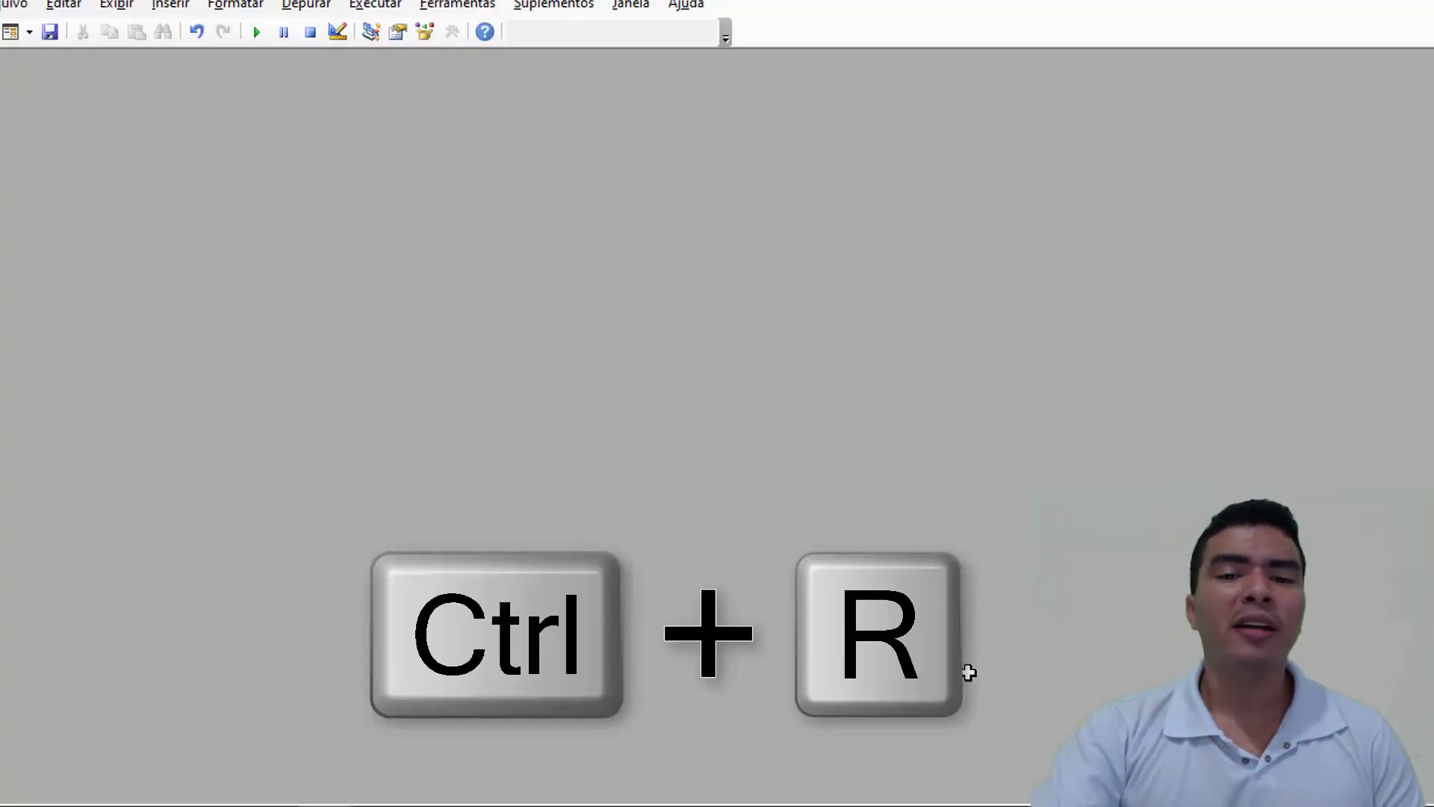
{"action": "key", "text": "ctrl+r"}
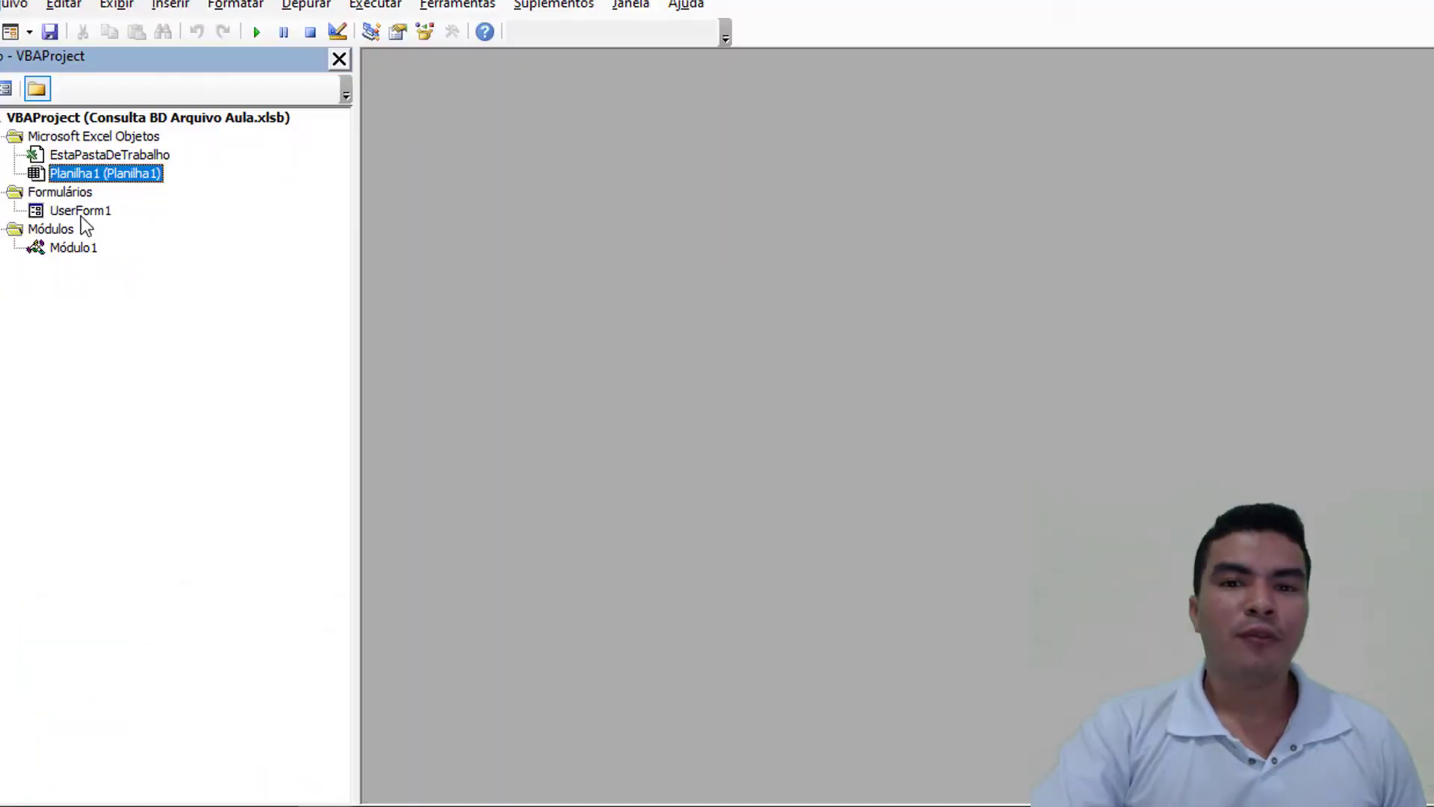
{"action": "double_click", "coordinate": [80, 213]}
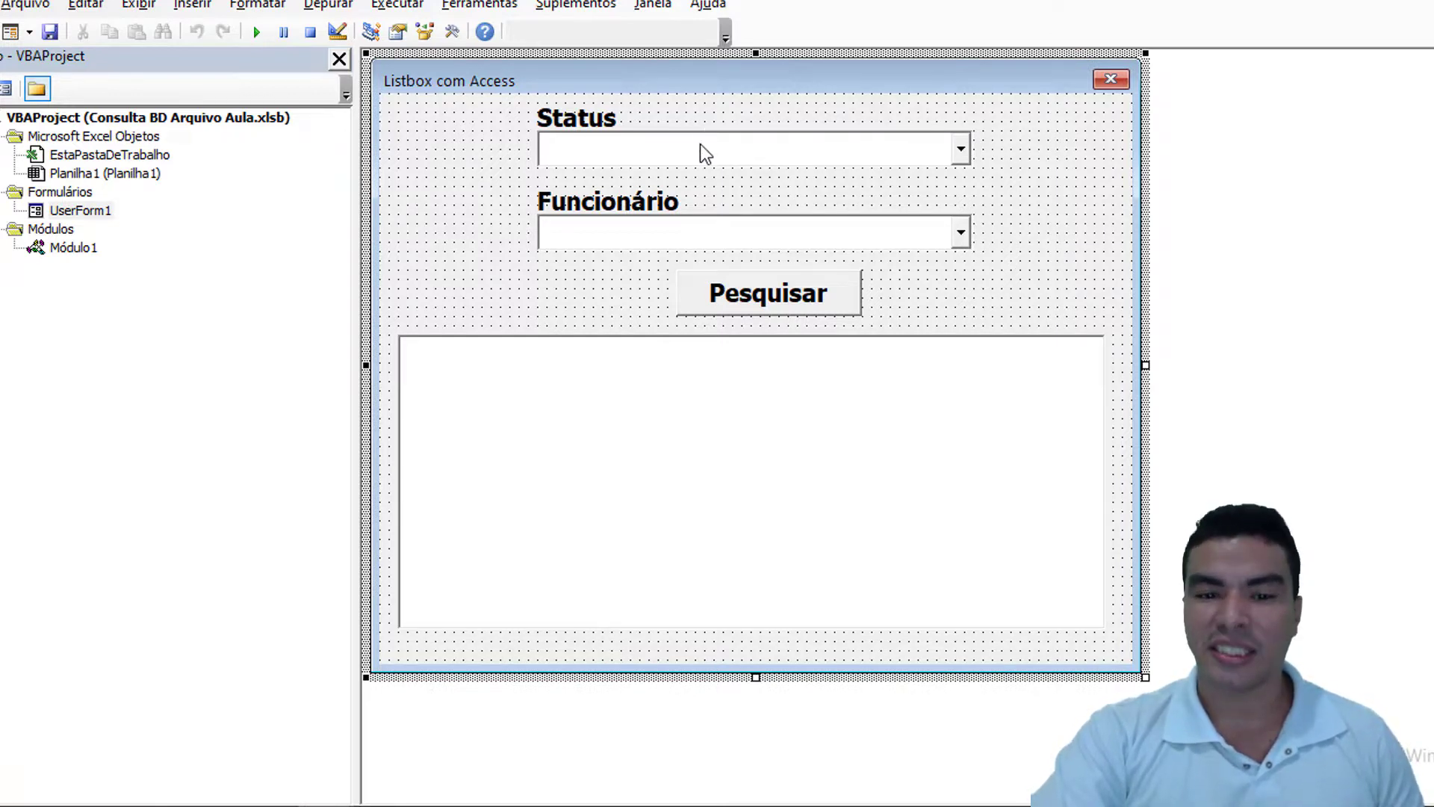
Copy the listbox-filling code from the ComboBox1_Change procedure.
{"action": "double_click", "coordinate": [749, 233]}
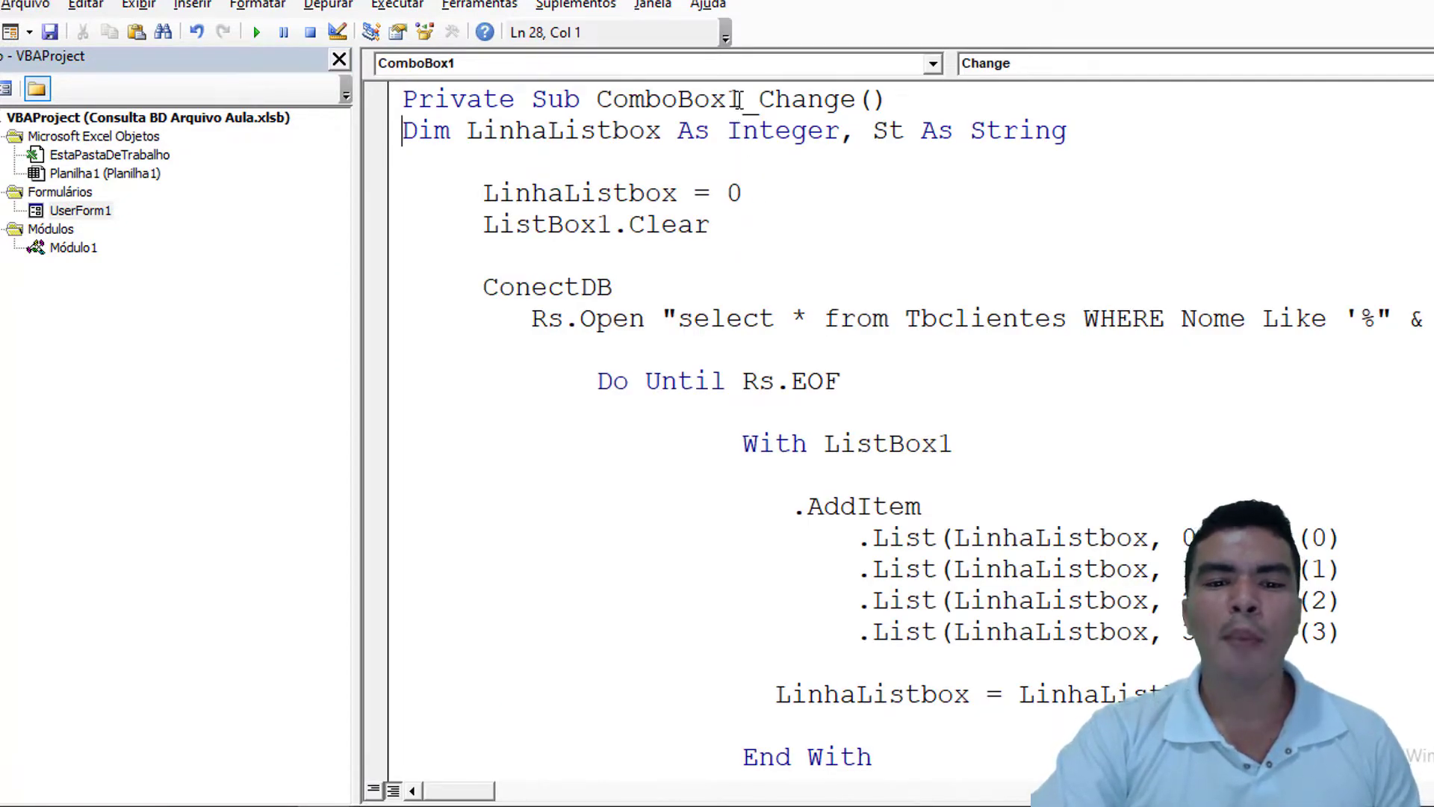
{"action": "key", "text": "ctrl+1"}
{"action": "left_click_drag", "start_coordinate": [752, 99], "coordinate": [902, 24]}
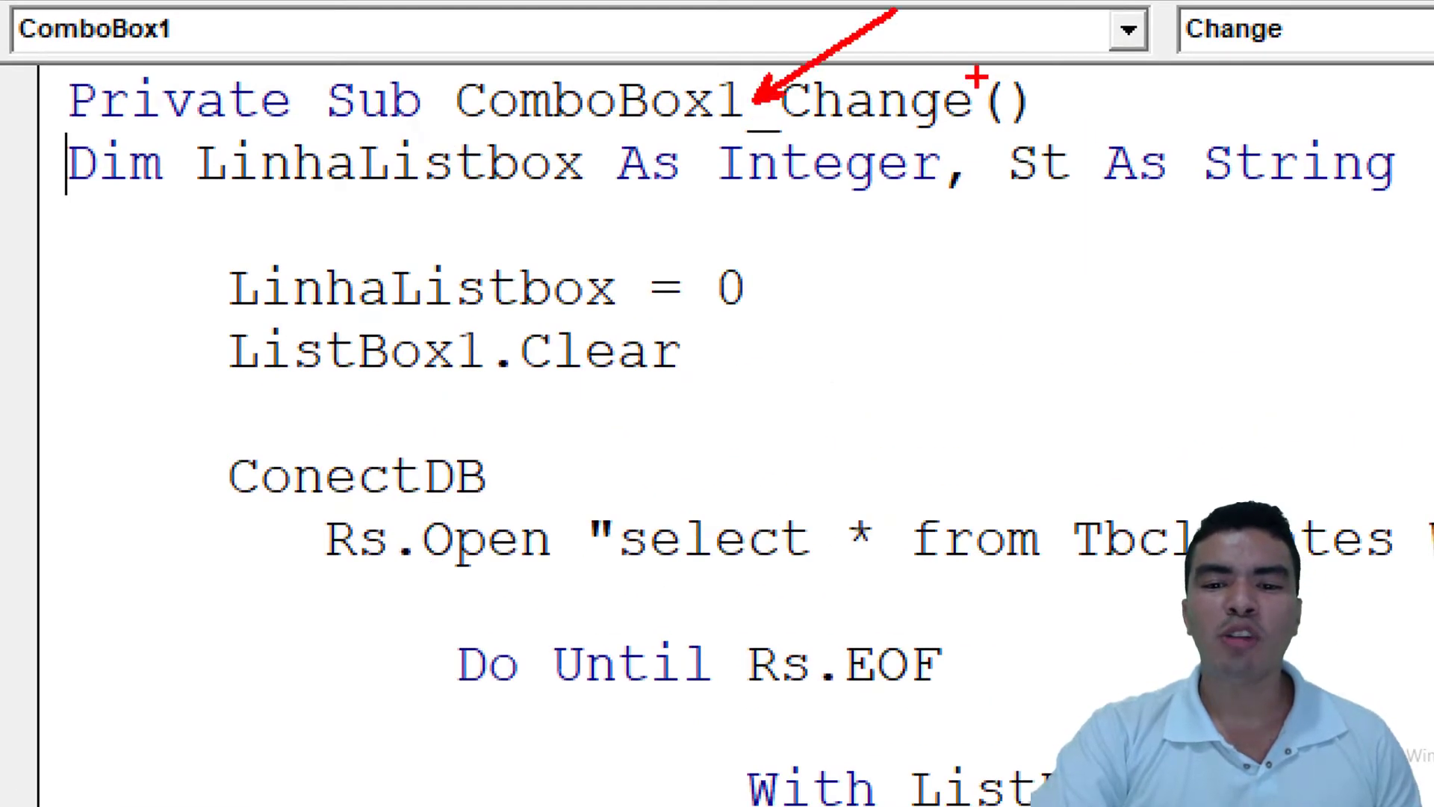
{"action": "left_click_drag", "start_coordinate": [976, 77], "coordinate": [1092, 6]}
{"action": "key", "text": "Escape"}
{"action": "left_click_drag", "start_coordinate": [418, 140], "coordinate": [617, 615]}
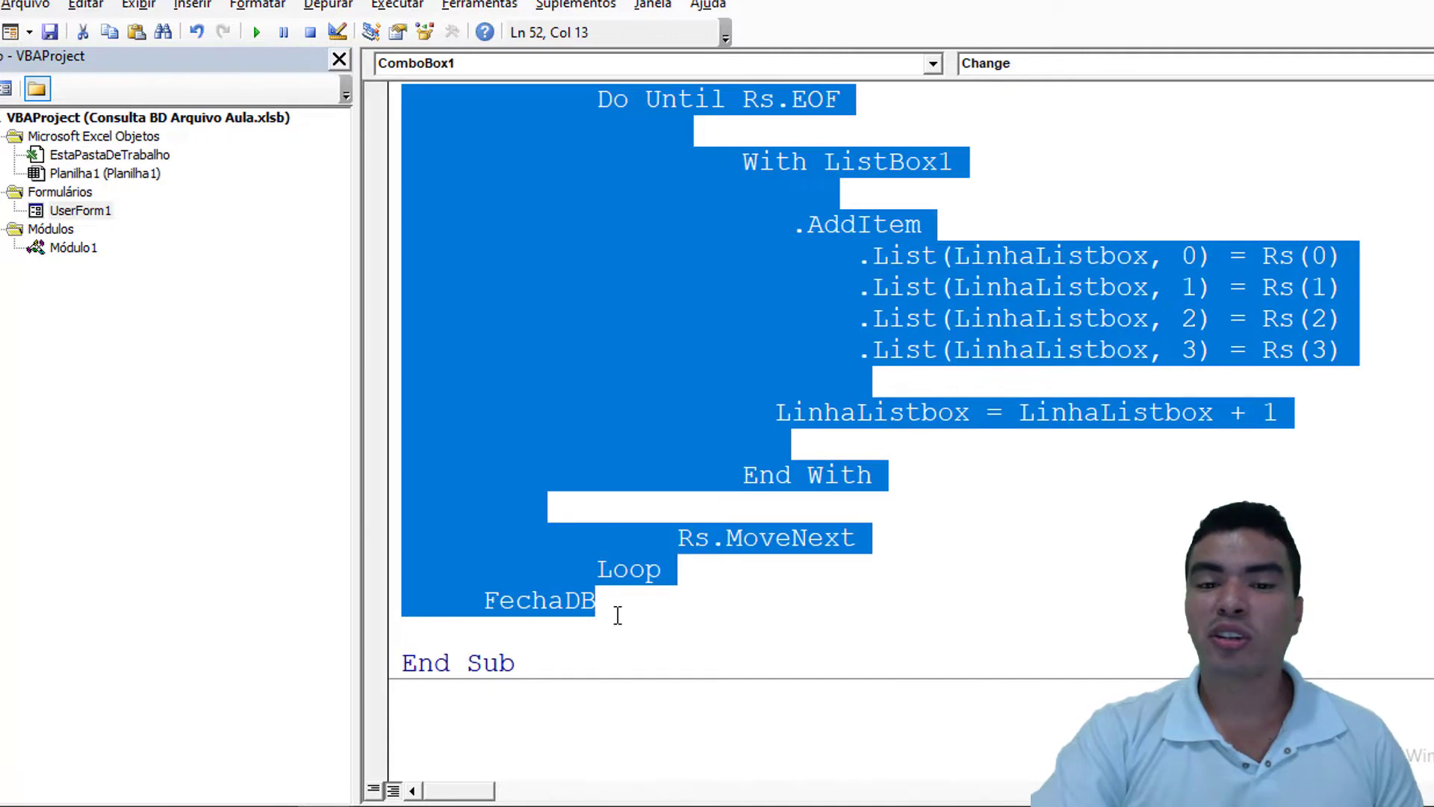
{"action": "key", "text": "ctrl+c"}
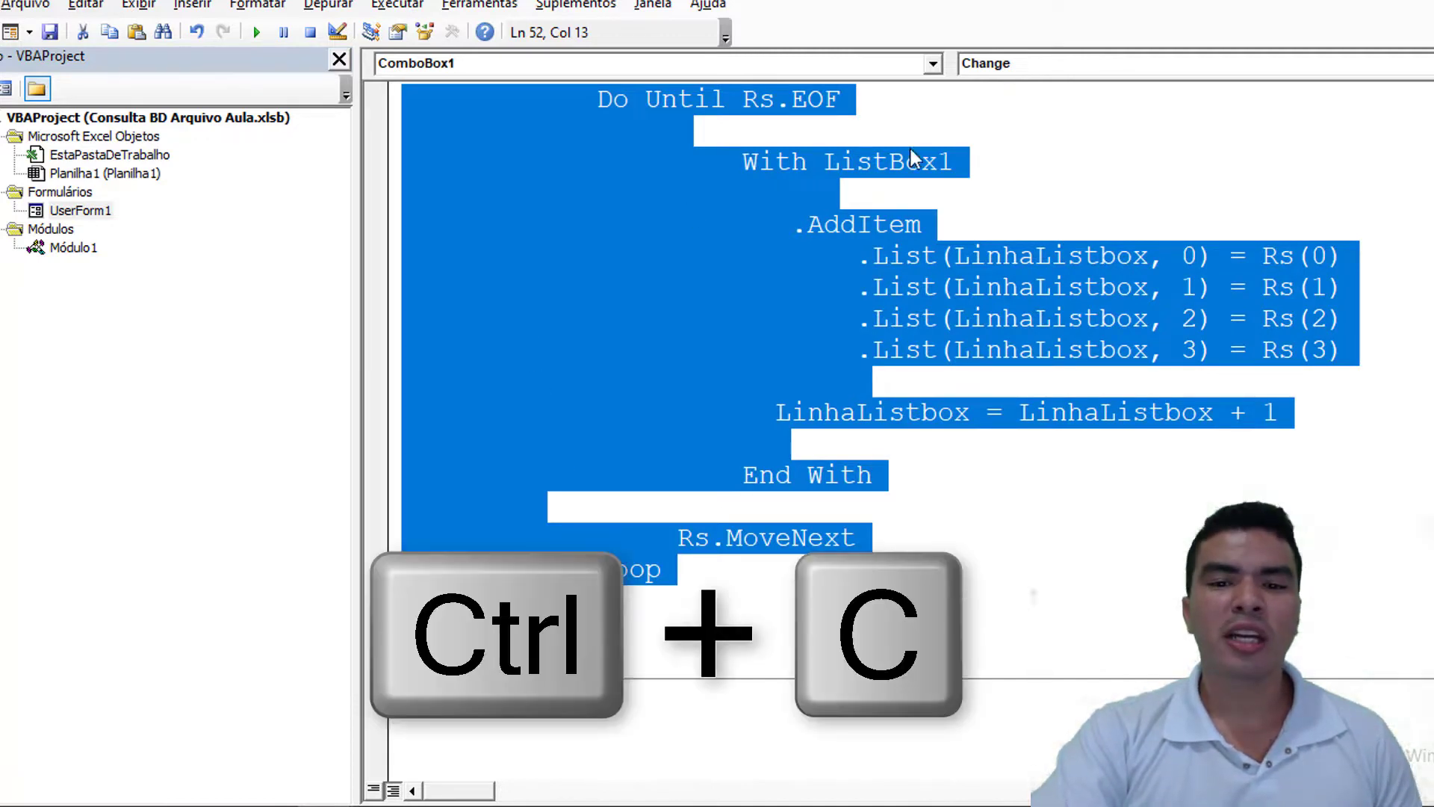
Create an empty ComboBox2_Change procedure from the object dropdown.
{"action": "left_click", "coordinate": [941, 66]}
{"action": "left_click", "coordinate": [933, 65]}
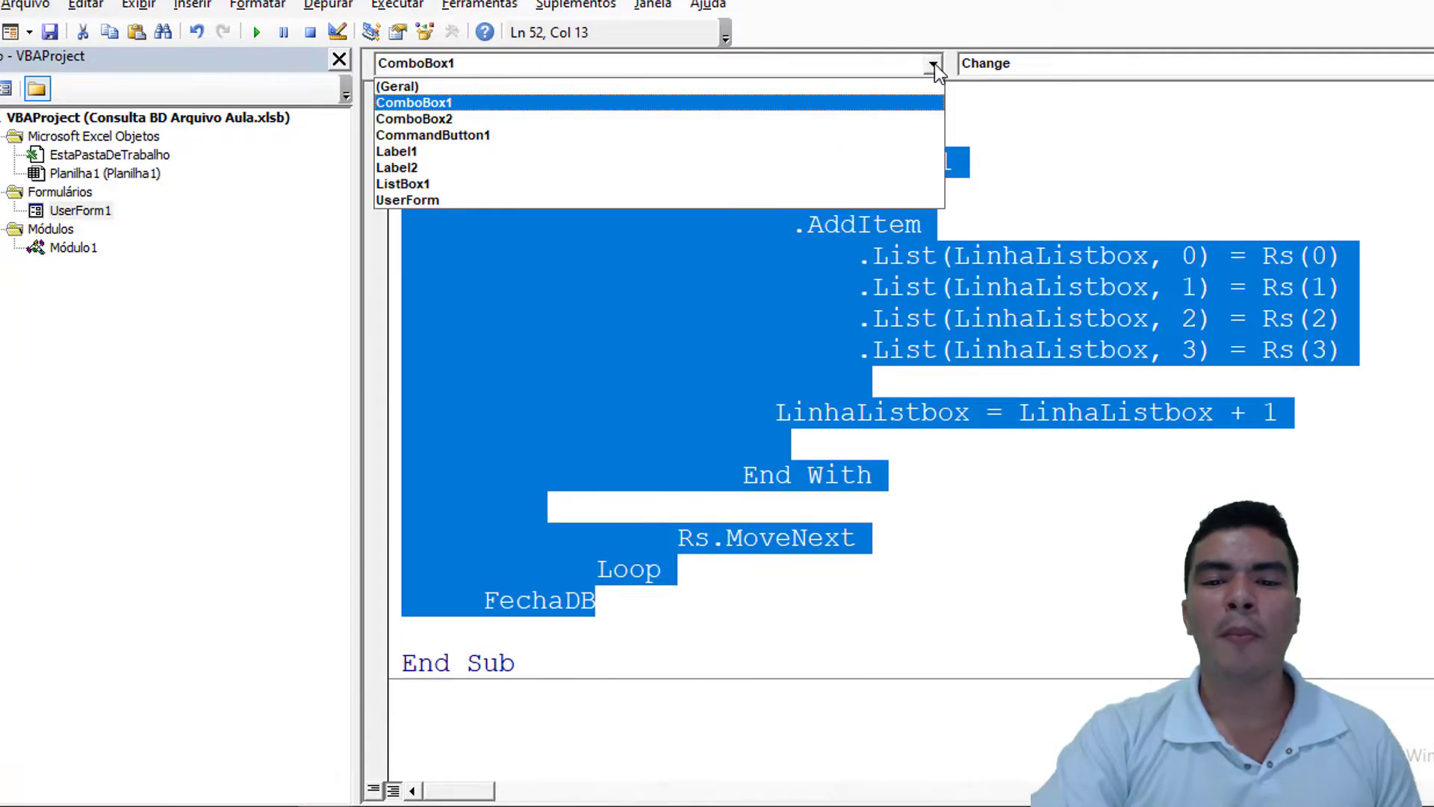
{"action": "left_click", "coordinate": [863, 119]}
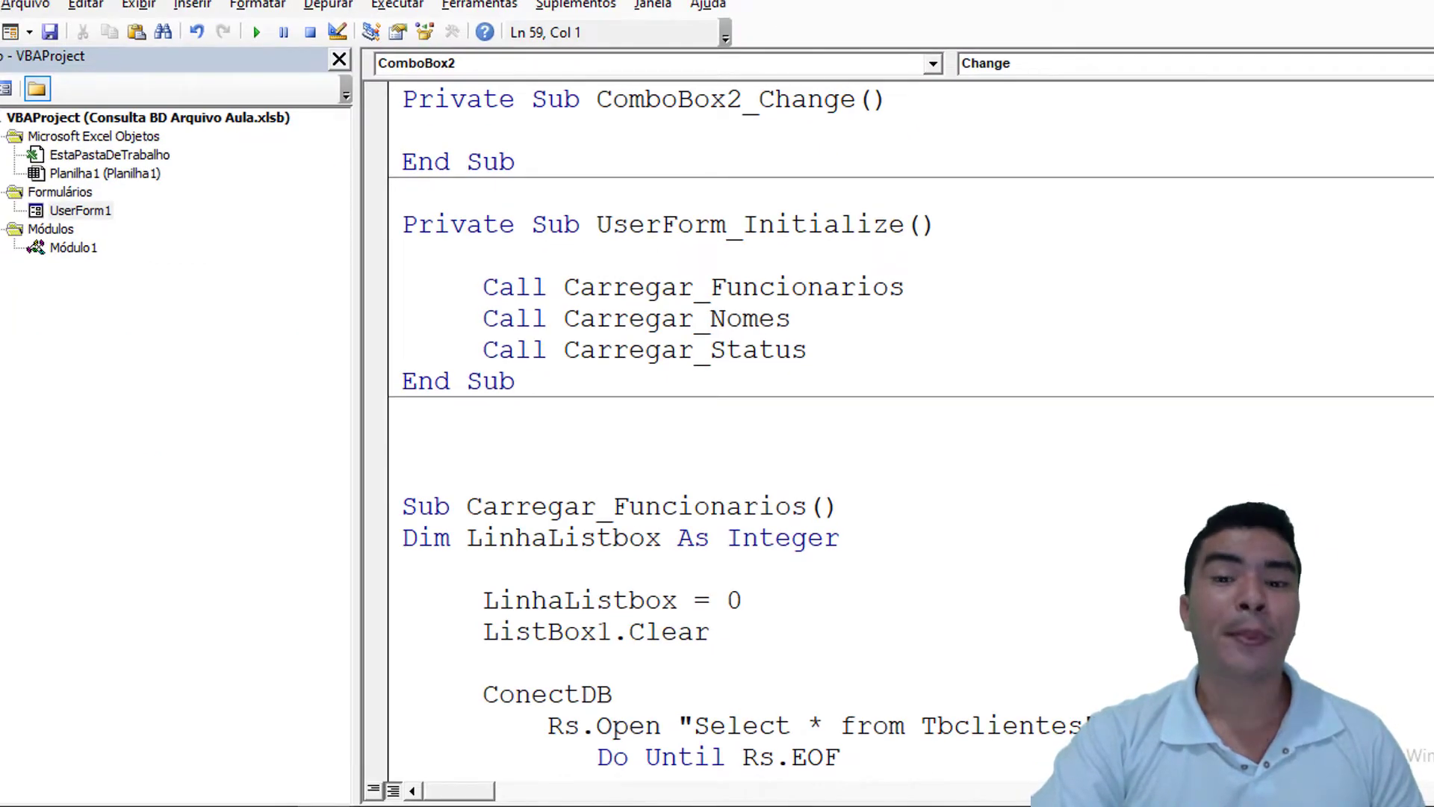
Paste the copied query code into ComboBox2_Change and hide Project Explorer to widen the code.
{"action": "scroll", "coordinate": [896, 433], "scroll_direction": "down", "scroll_amount": 6}
{"action": "left_click", "coordinate": [597, 756]}
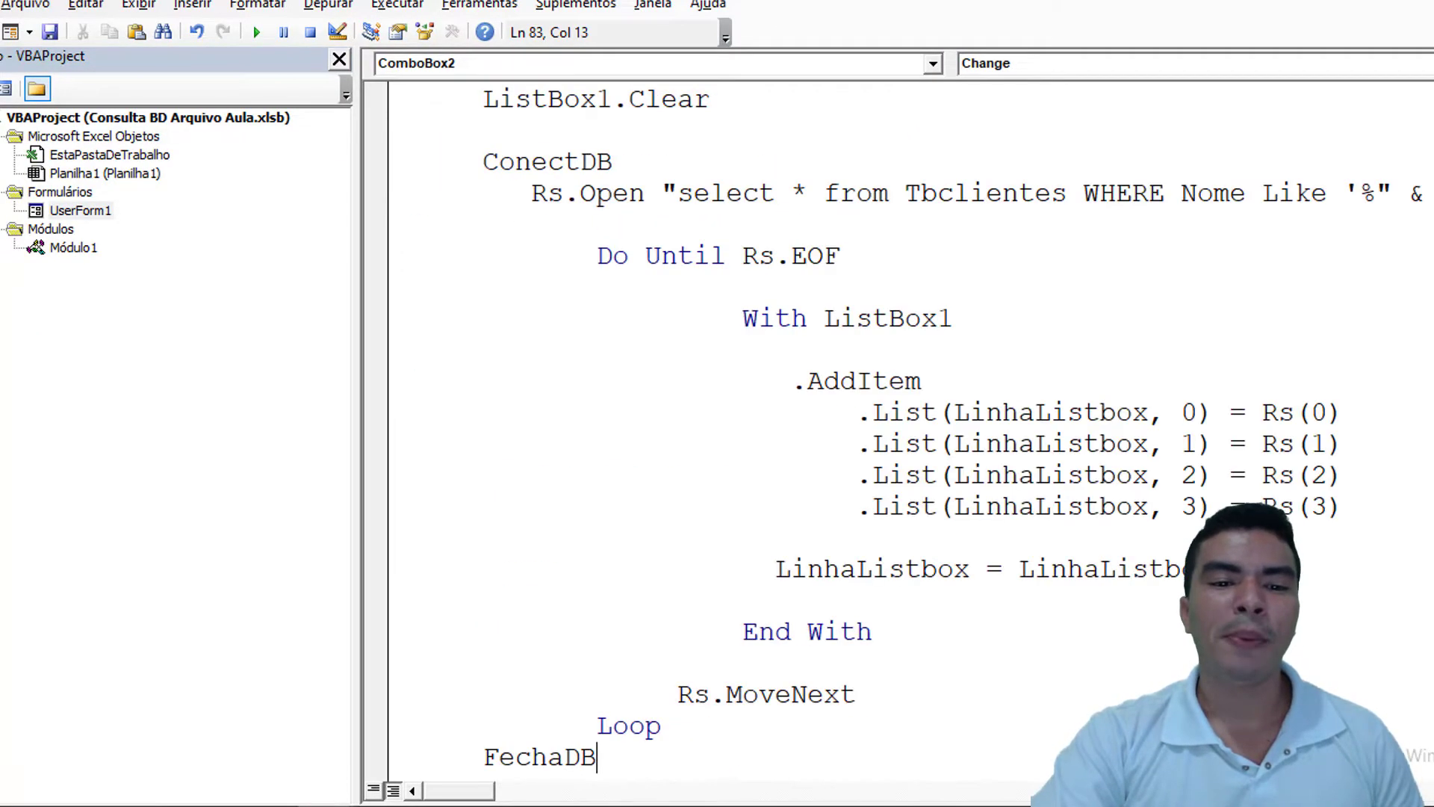
{"action": "left_click", "coordinate": [343, 63]}
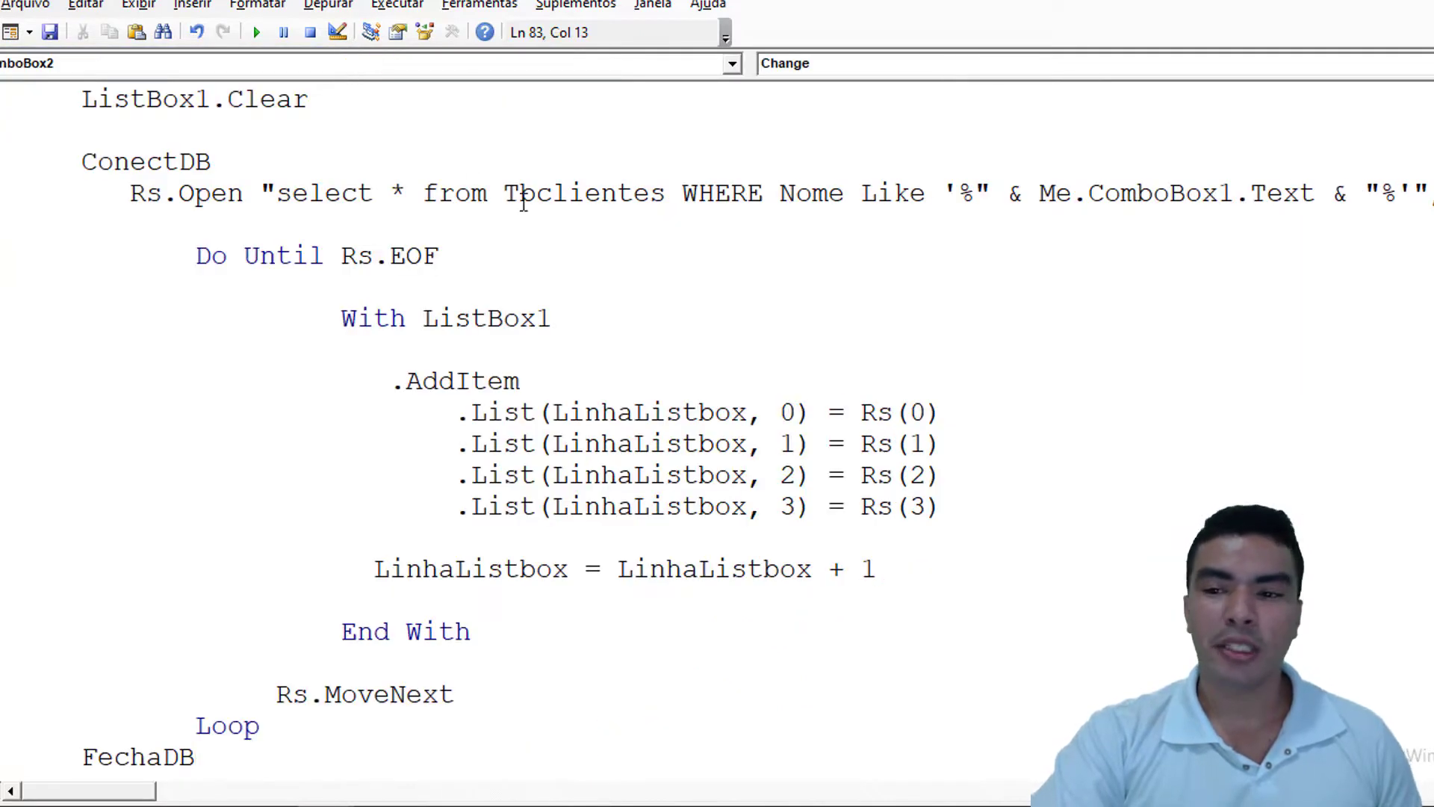
{"action": "scroll", "coordinate": [551, 218], "scroll_direction": "up", "scroll_amount": 2}
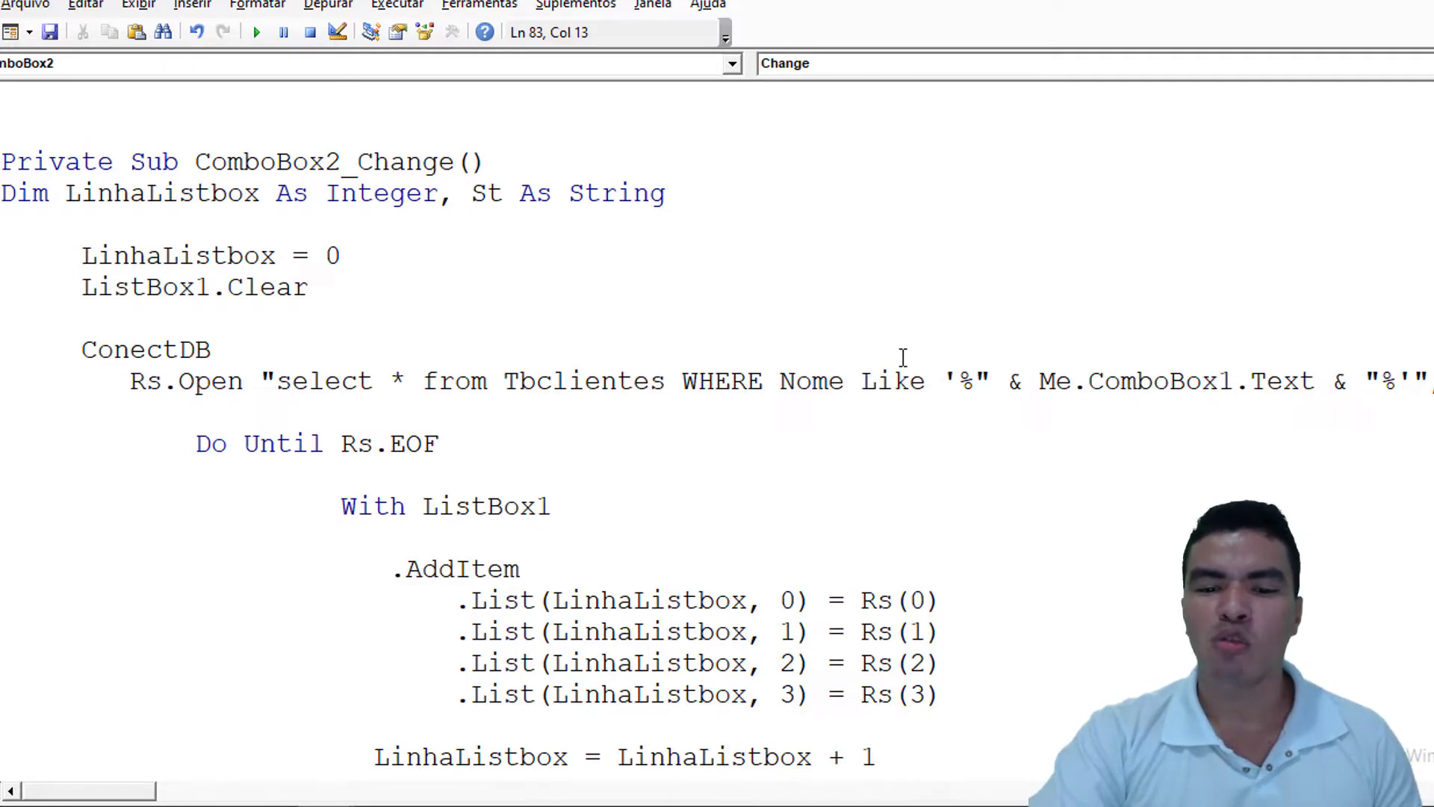
{"action": "key", "text": "ctrl+1"}
{"action": "left_click_drag", "start_coordinate": [900, 356], "coordinate": [1015, 245]}
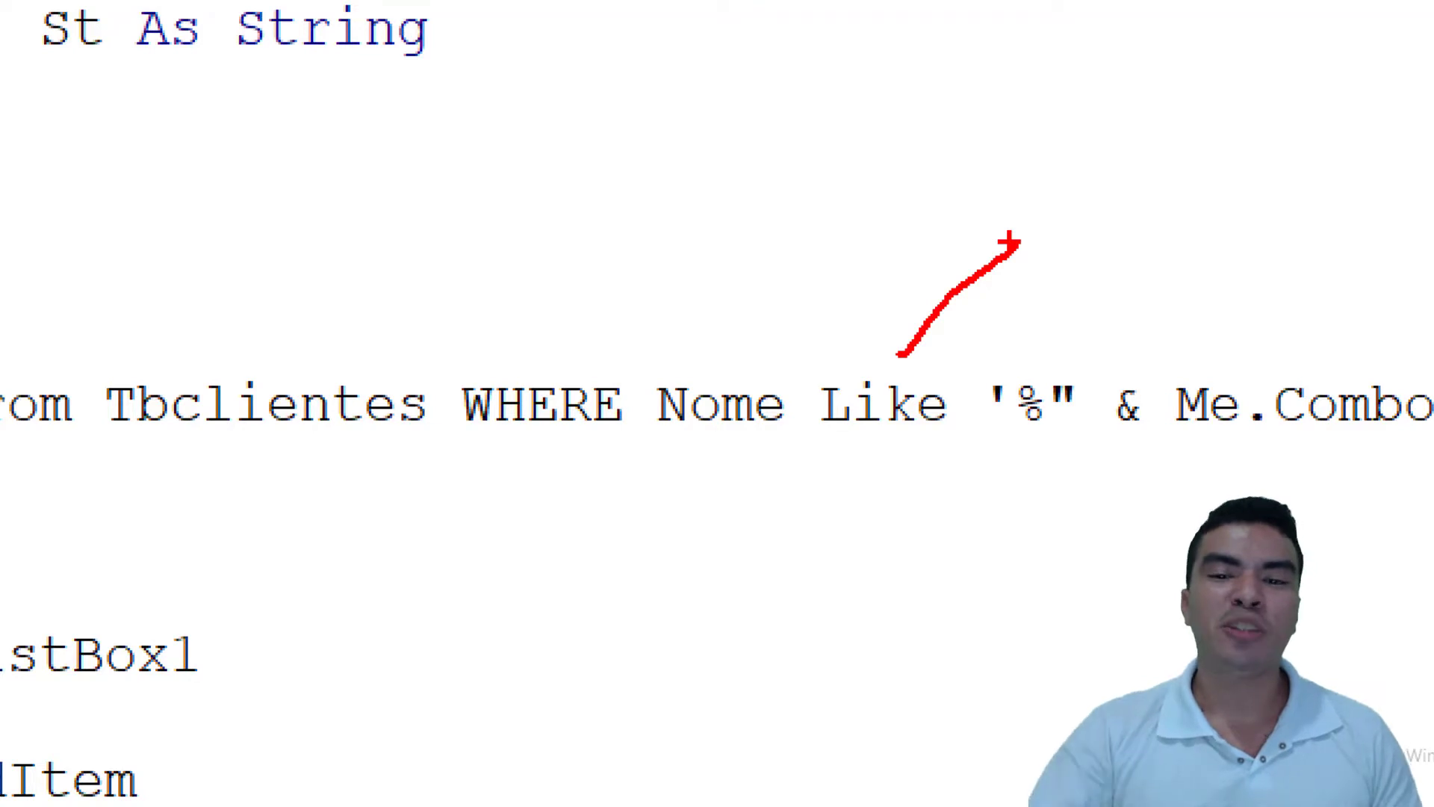
{"action": "key", "text": "Escape"}
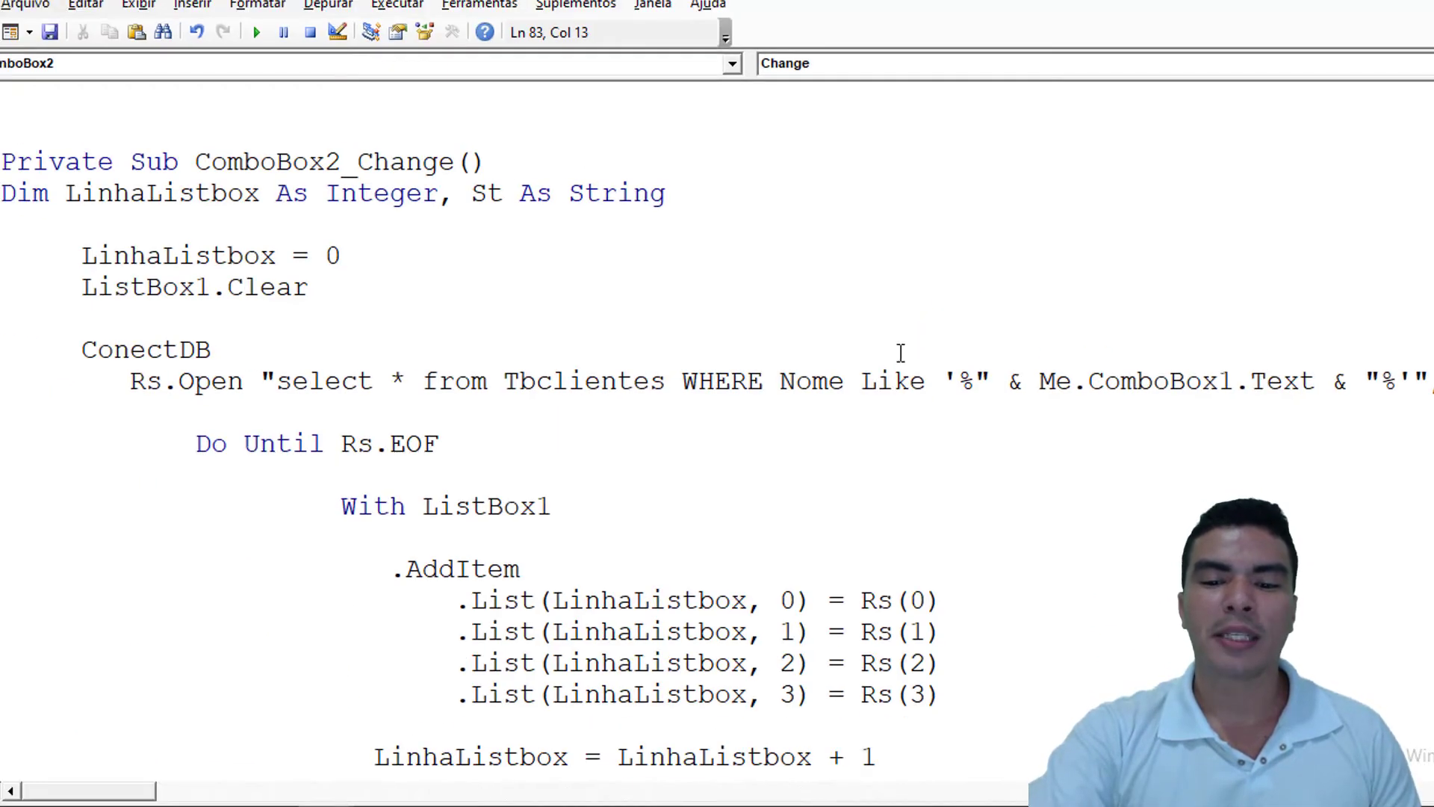
{"action": "key", "text": "ctrl+1"}
{"action": "left_click_drag", "start_coordinate": [810, 366], "coordinate": [985, 271]}
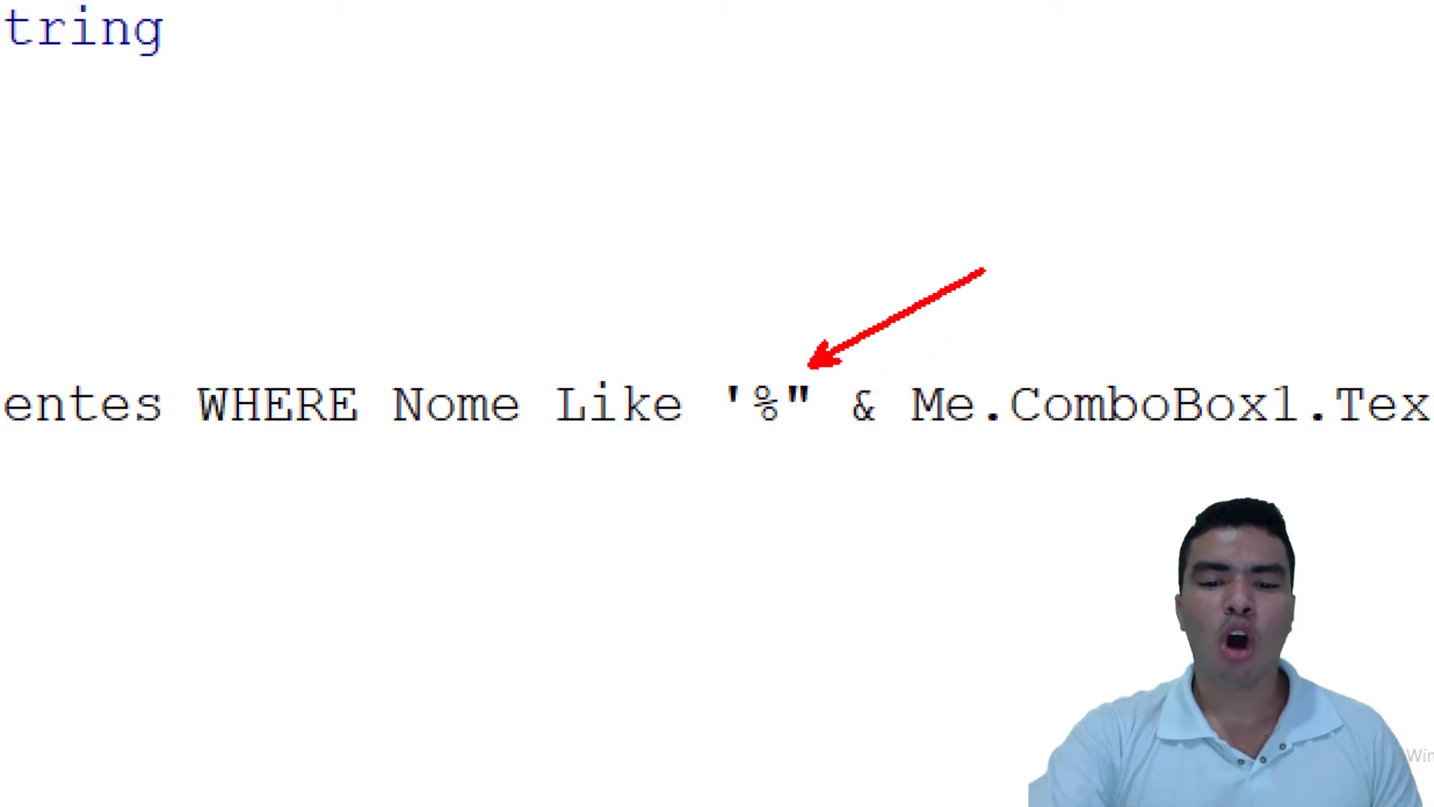
{"action": "key", "text": "Escape"}
{"action": "key", "text": "ctrl+1"}
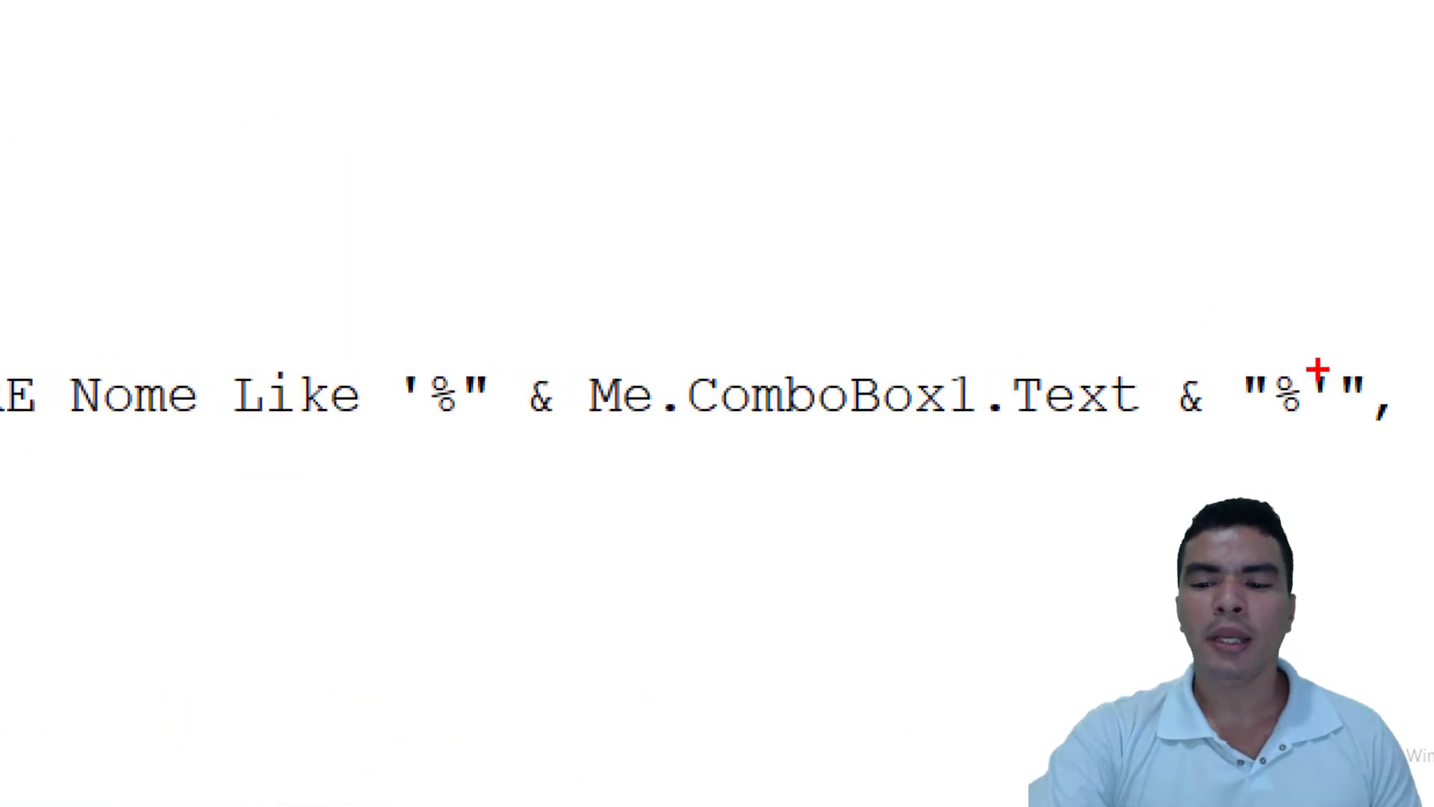
{"action": "left_click_drag", "start_coordinate": [1285, 358], "coordinate": [1222, 246]}
{"action": "key", "text": "Escape"}
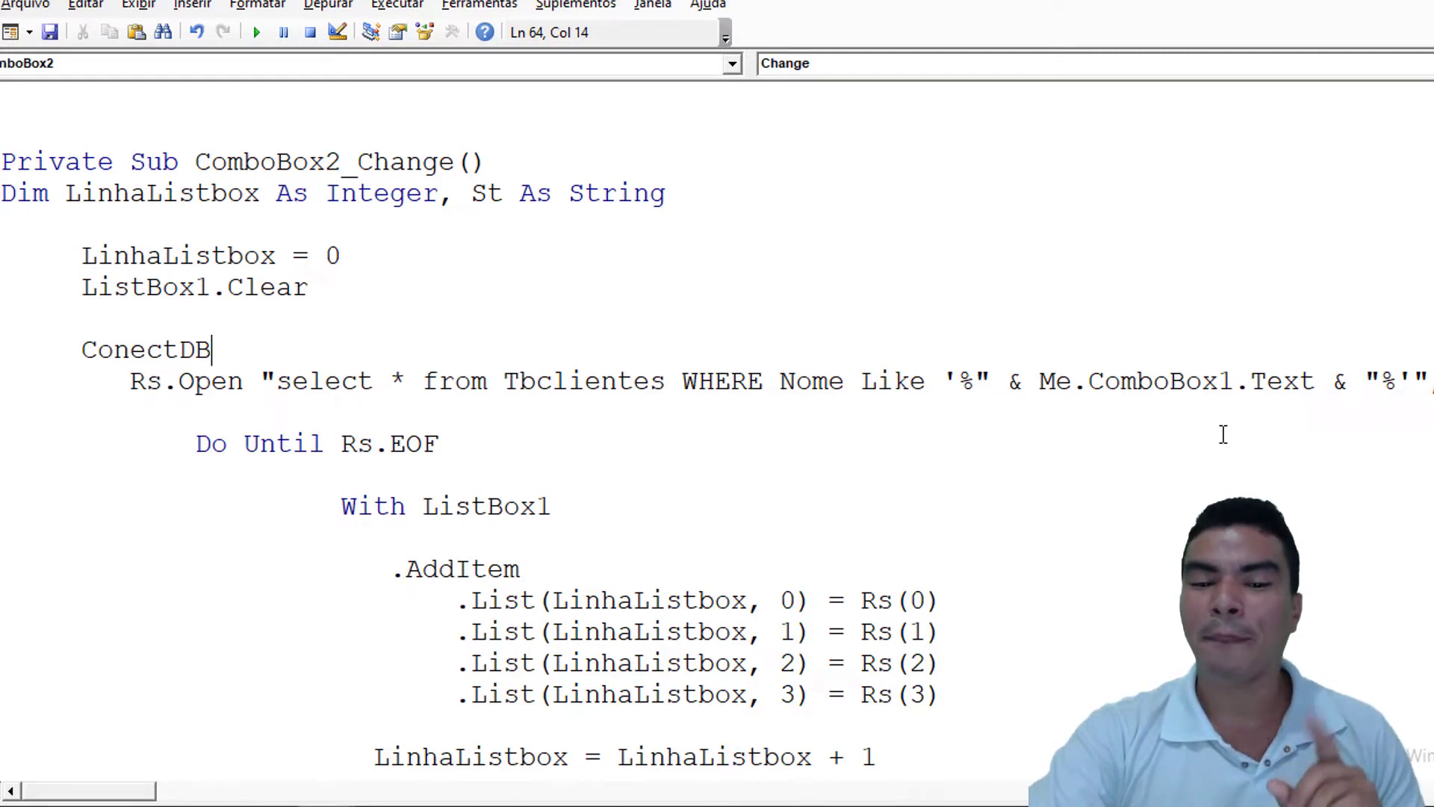
{"action": "left_click_drag", "start_coordinate": [779, 381], "coordinate": [836, 376]}
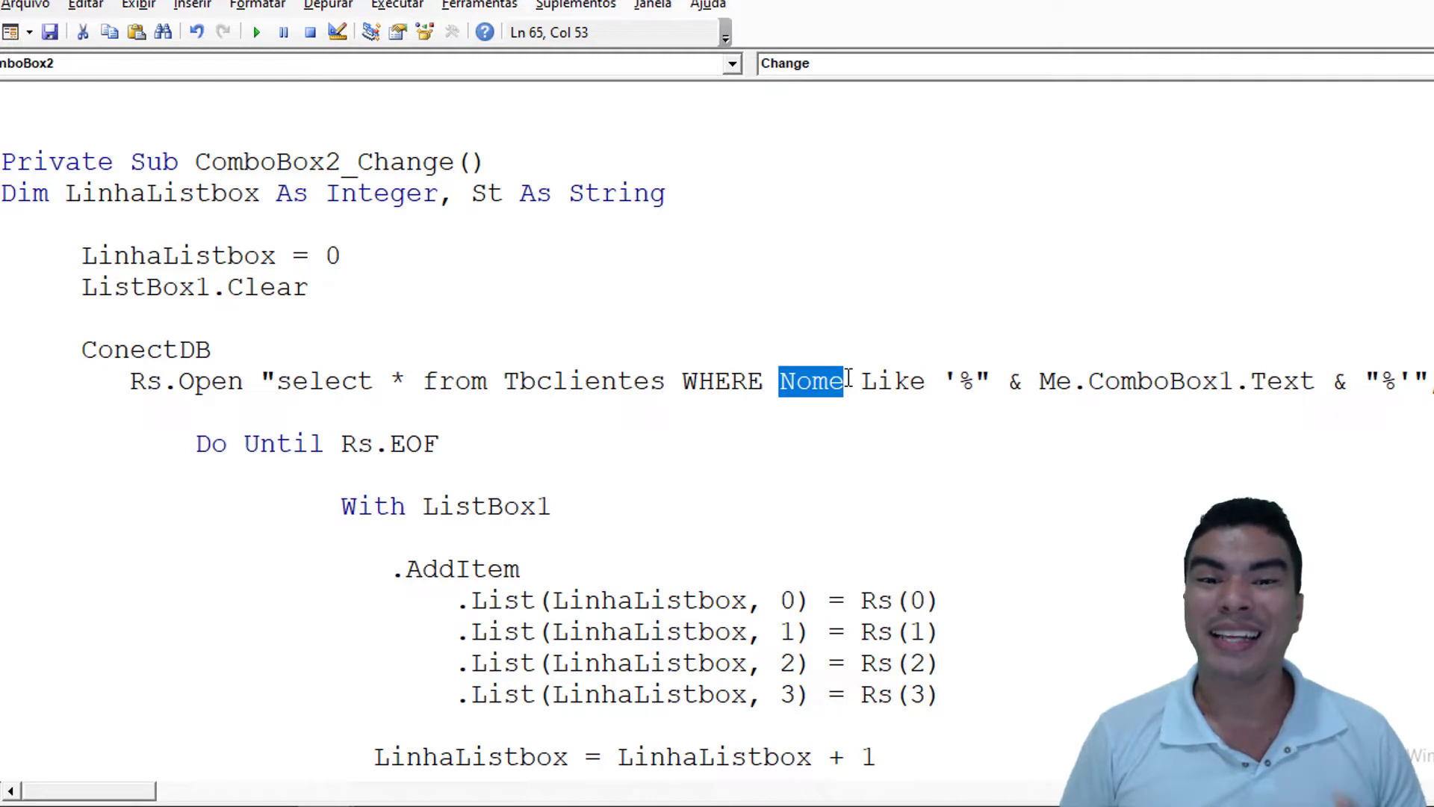
Replace Nome with Status in the Rs.Open query and change ComboBox1 to ComboBox2.
{"action": "type", "text": "St"}
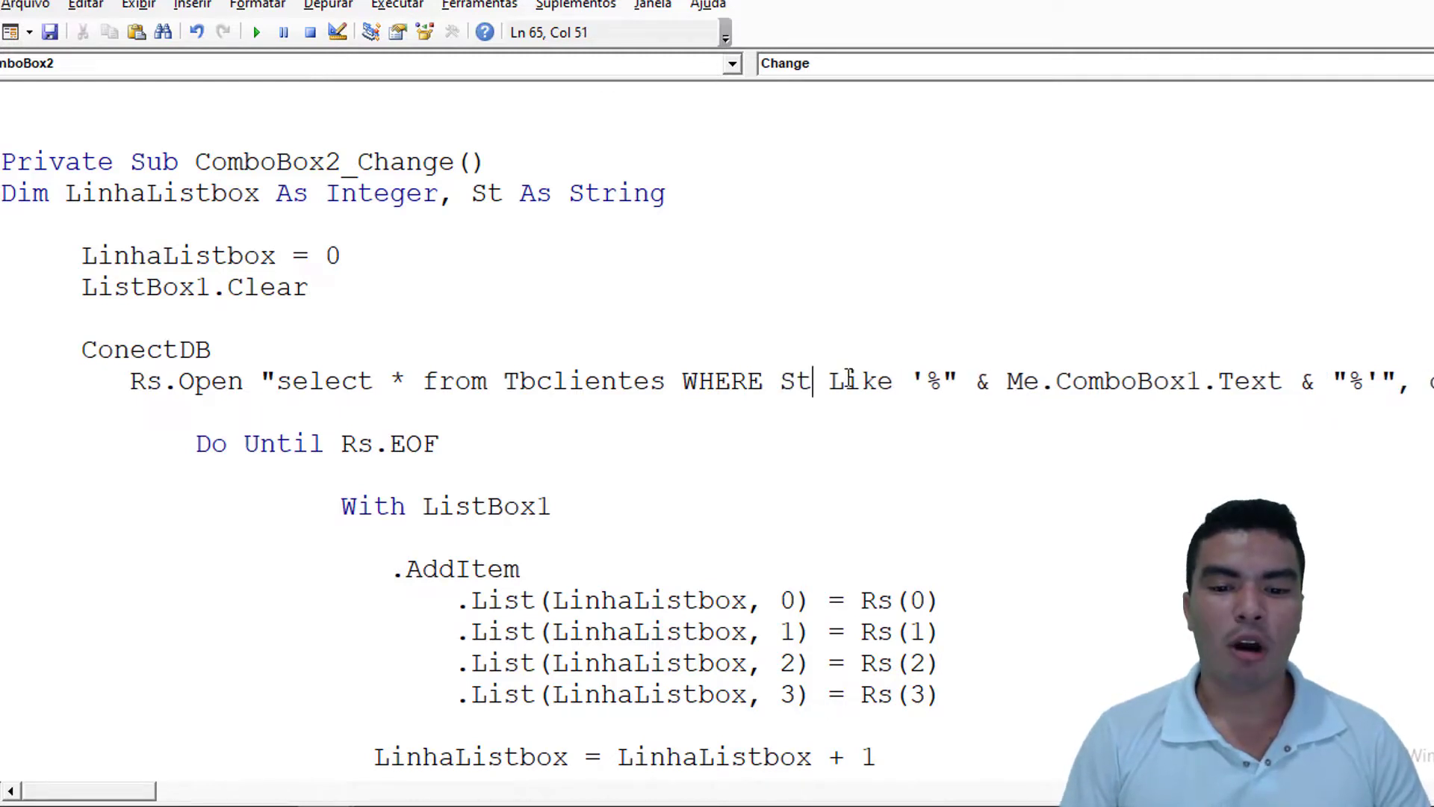
{"action": "type", "text": "atus"}
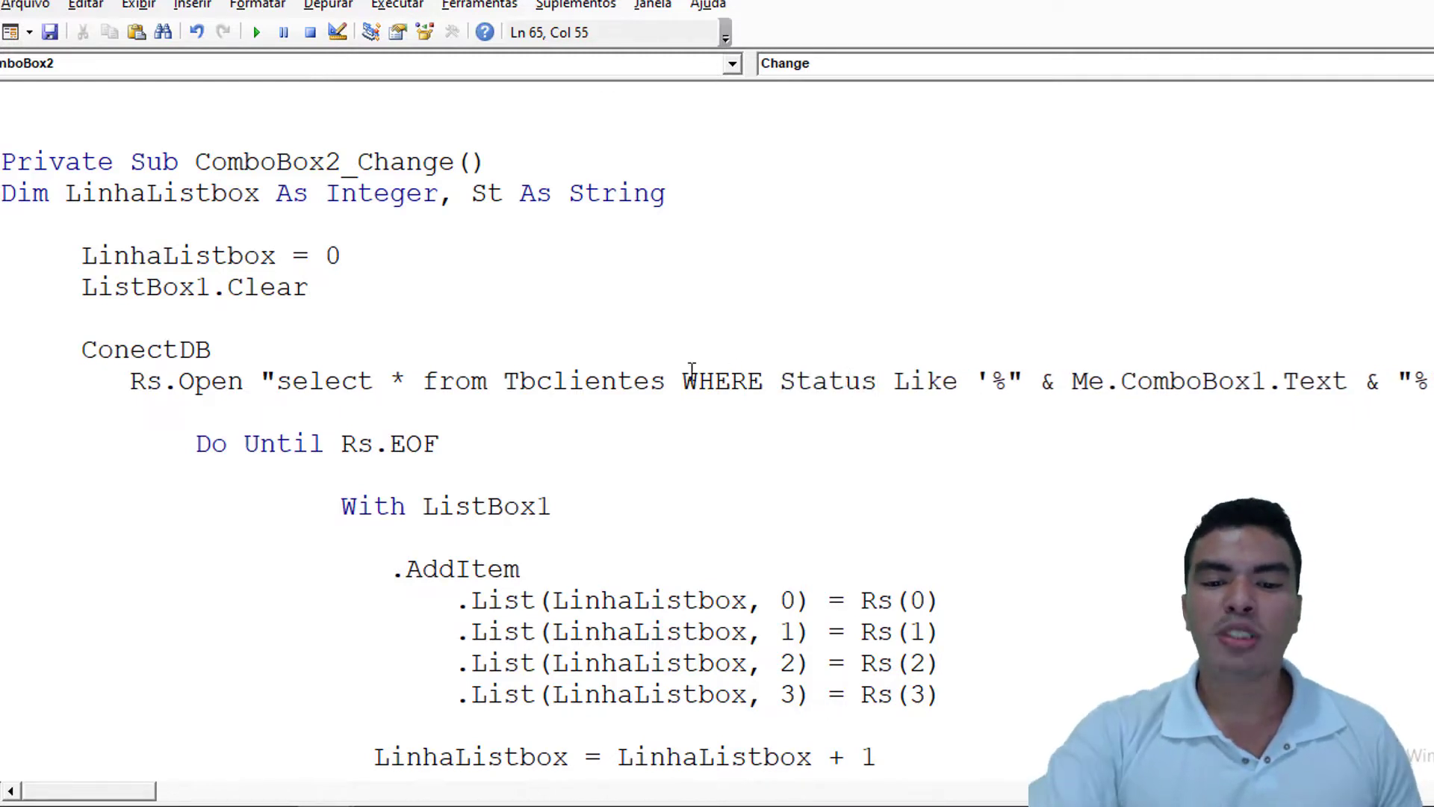
{"action": "left_click_drag", "start_coordinate": [684, 374], "coordinate": [753, 371]}
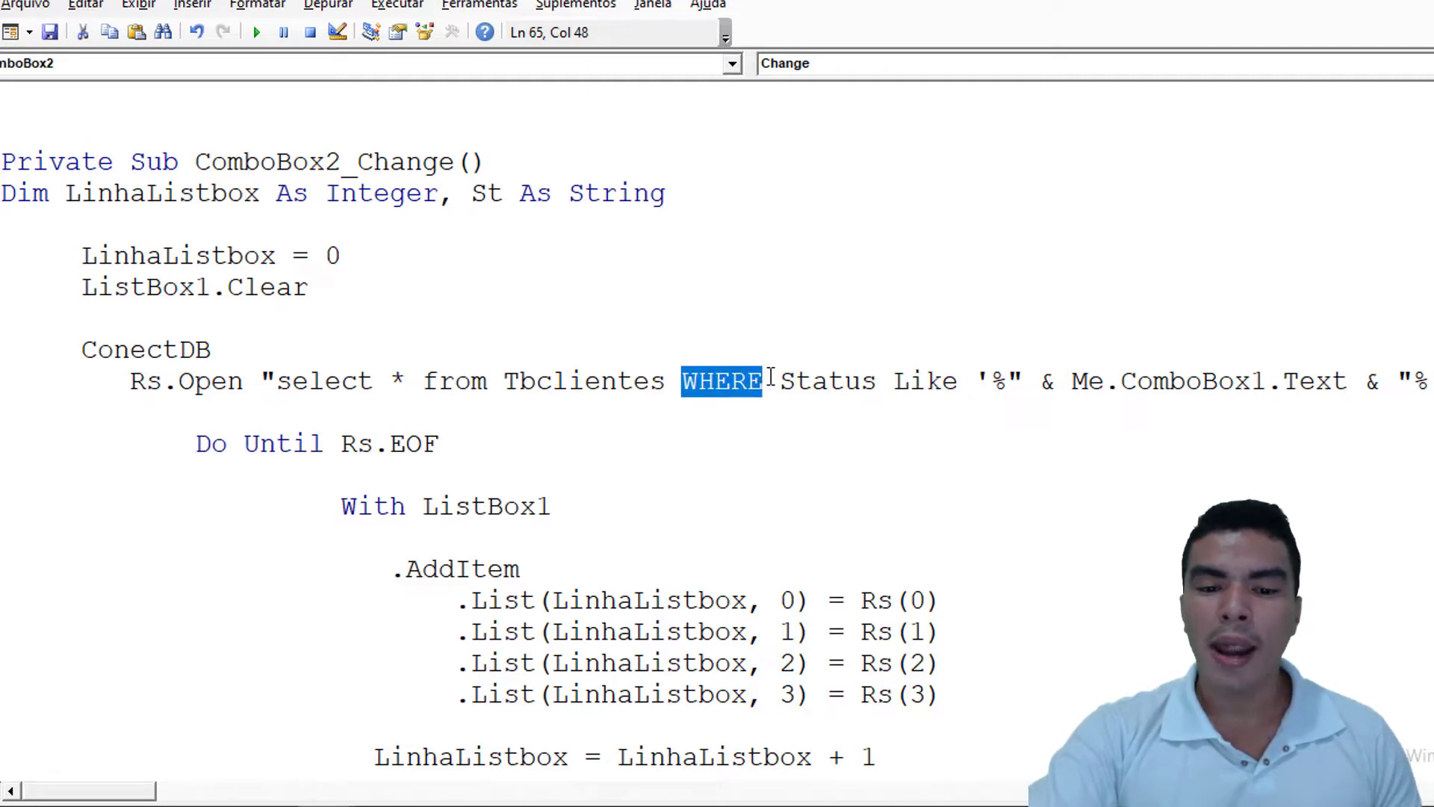
{"action": "left_click_drag", "start_coordinate": [781, 381], "coordinate": [960, 383]}
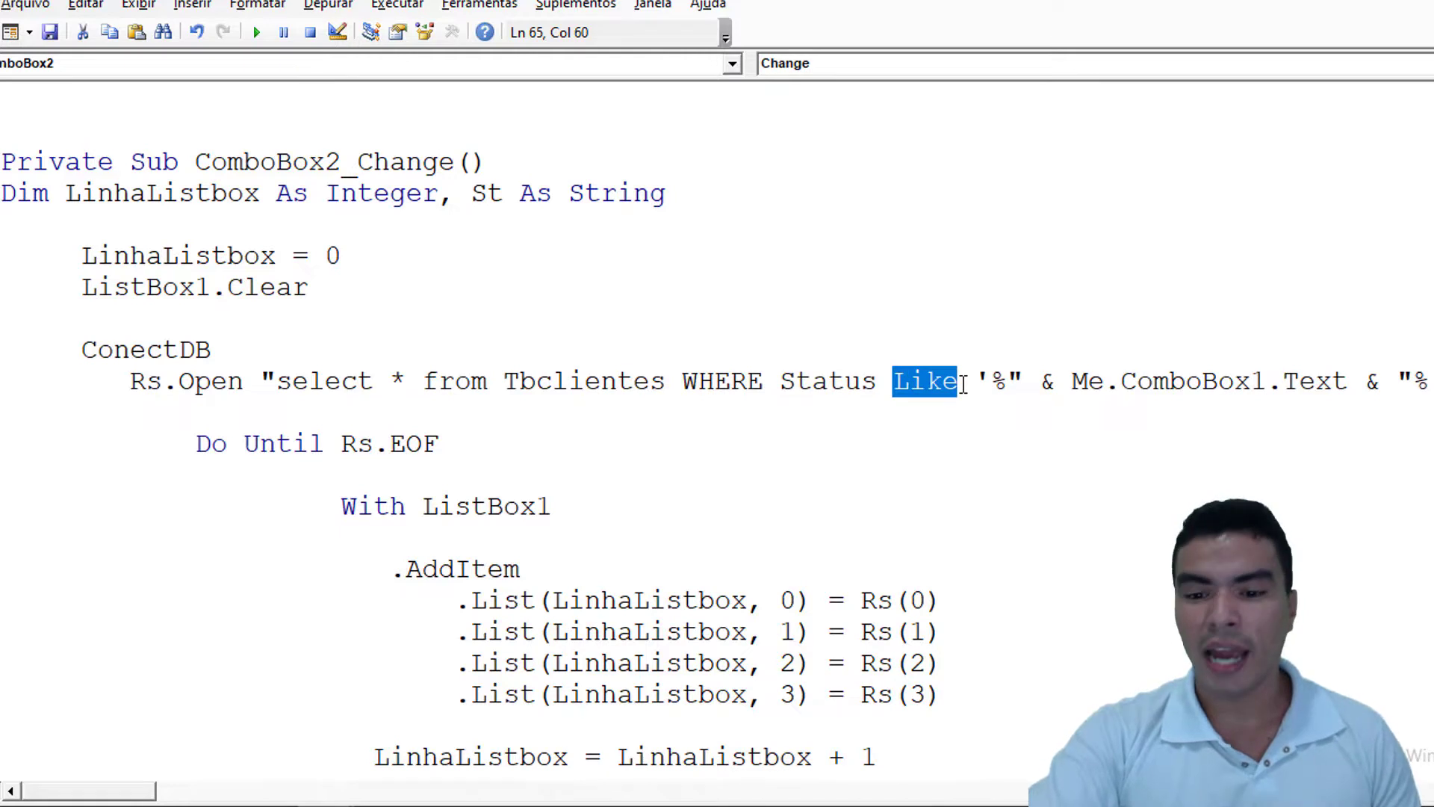
{"action": "left_click_drag", "start_coordinate": [1254, 381], "coordinate": [1266, 381]}
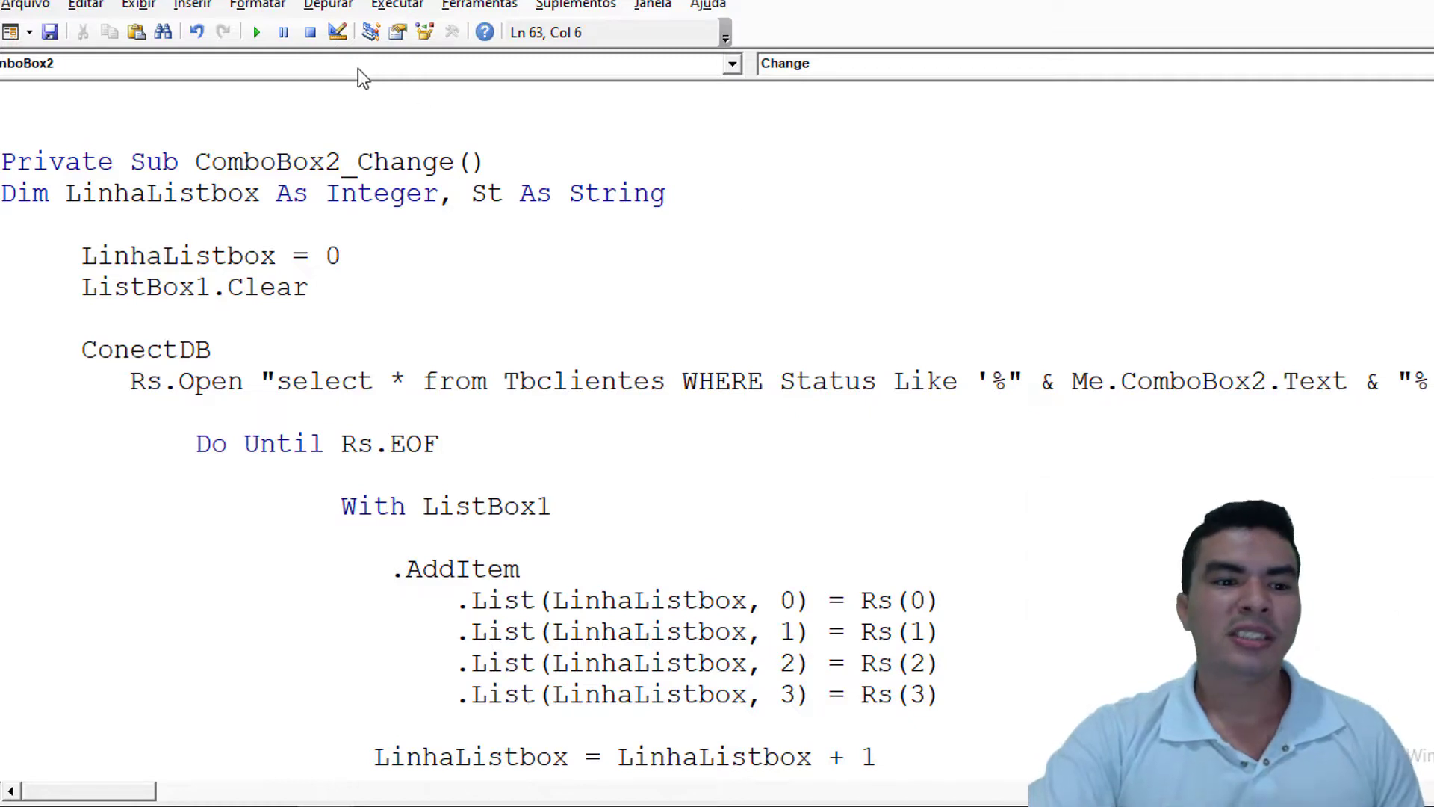
Run the form and try Ativo, Inativo, then Ativo; Ativo still lists all six rows.
{"action": "key", "text": "F5"}
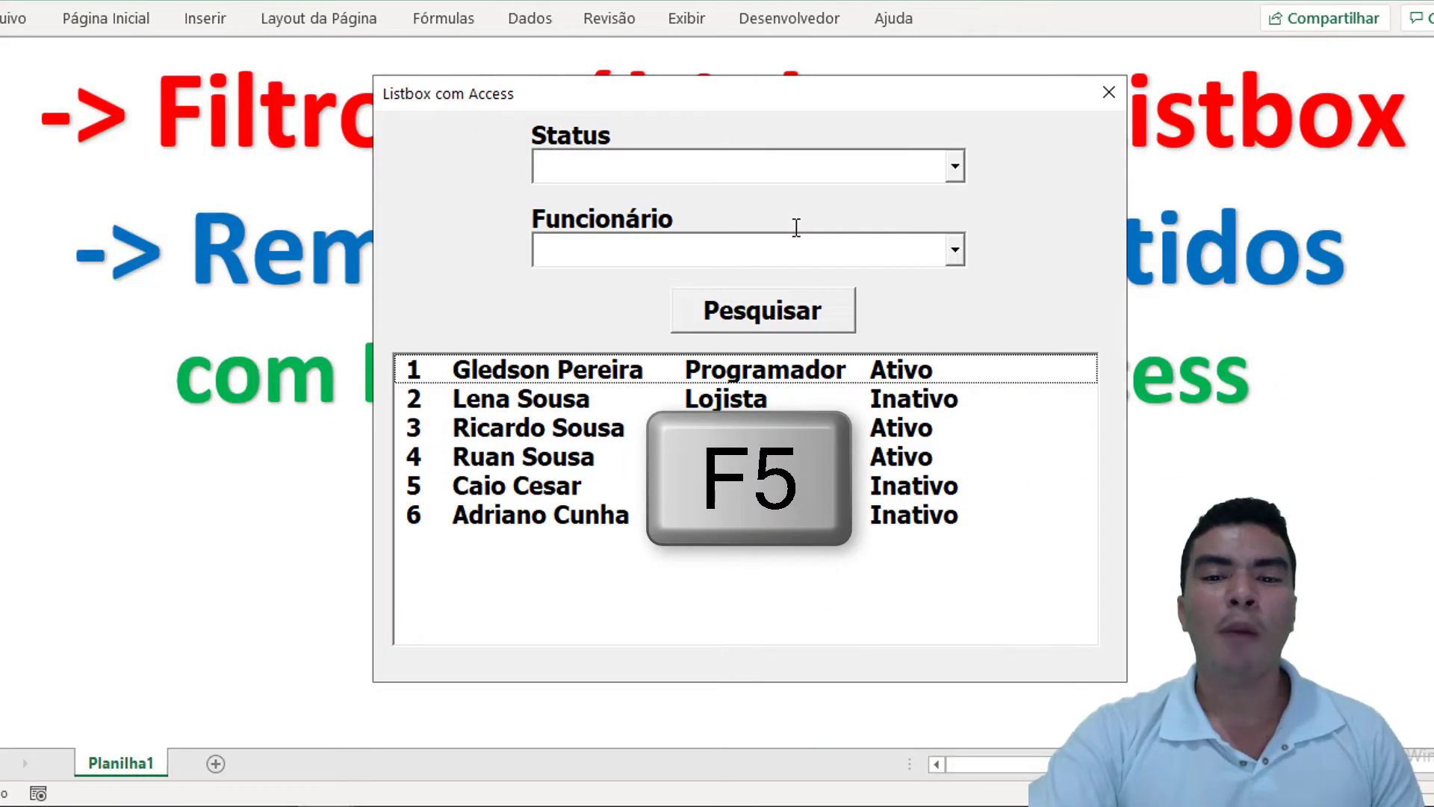
{"action": "left_click", "coordinate": [955, 166]}
{"action": "left_click", "coordinate": [859, 208]}
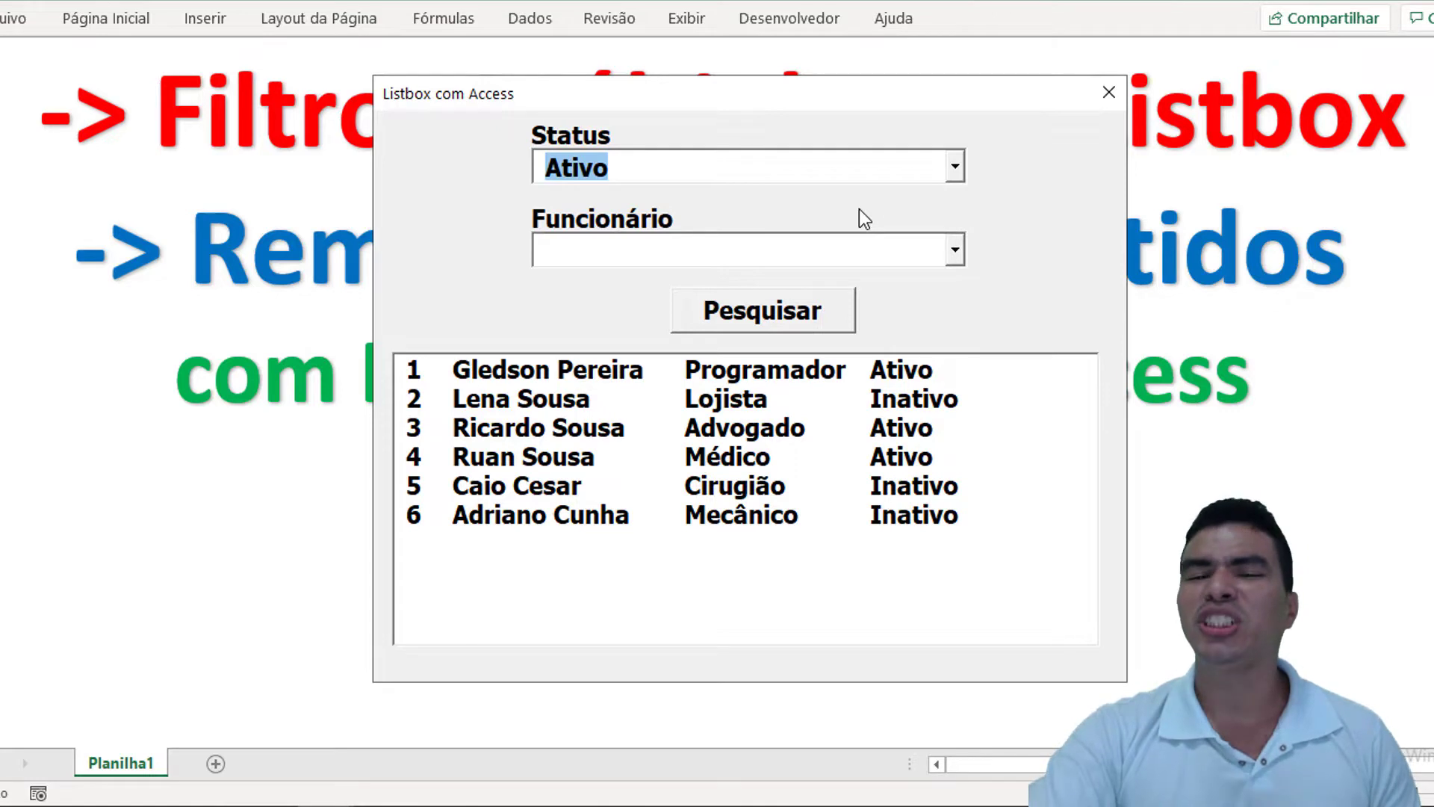
{"action": "left_click", "coordinate": [960, 168]}
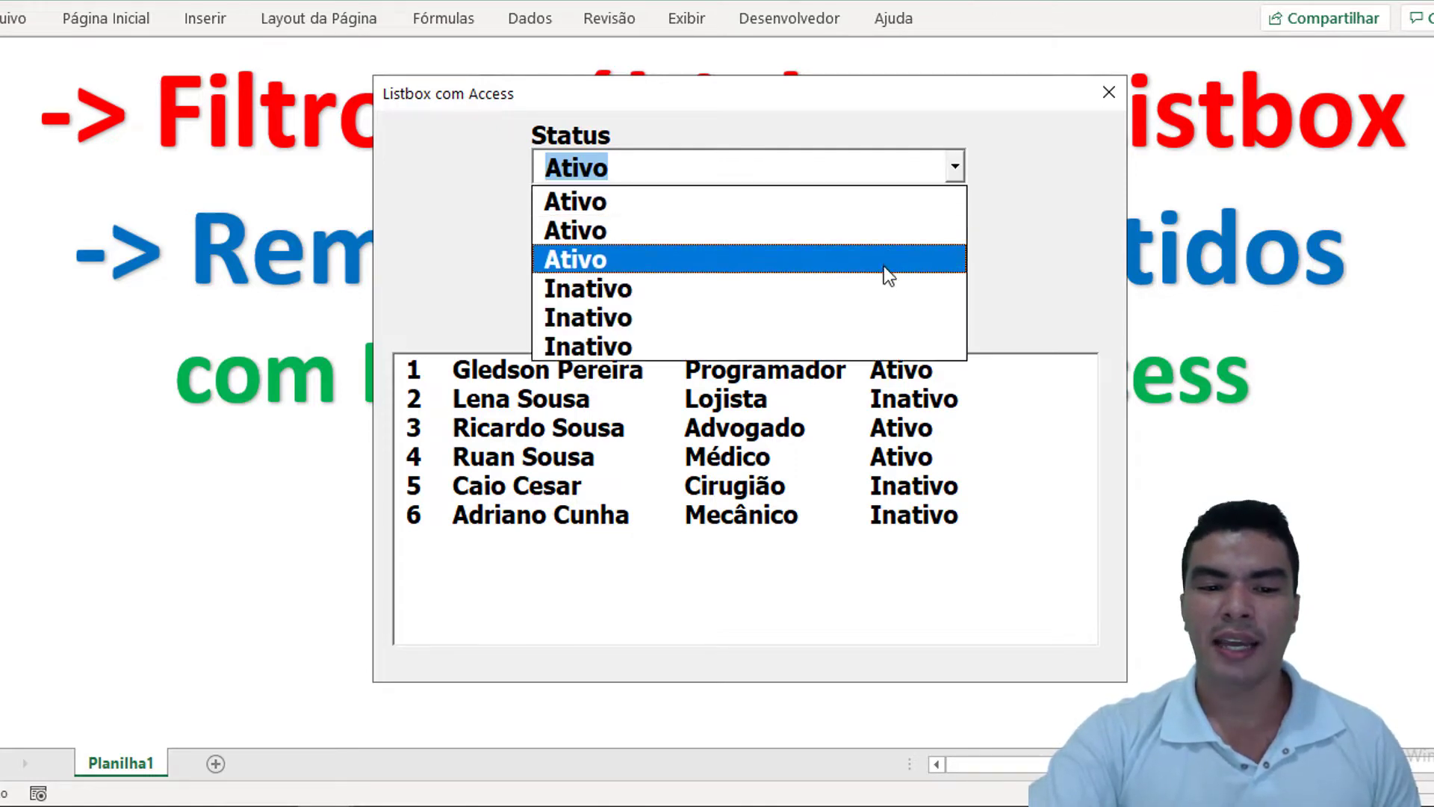
{"action": "left_click", "coordinate": [876, 288]}
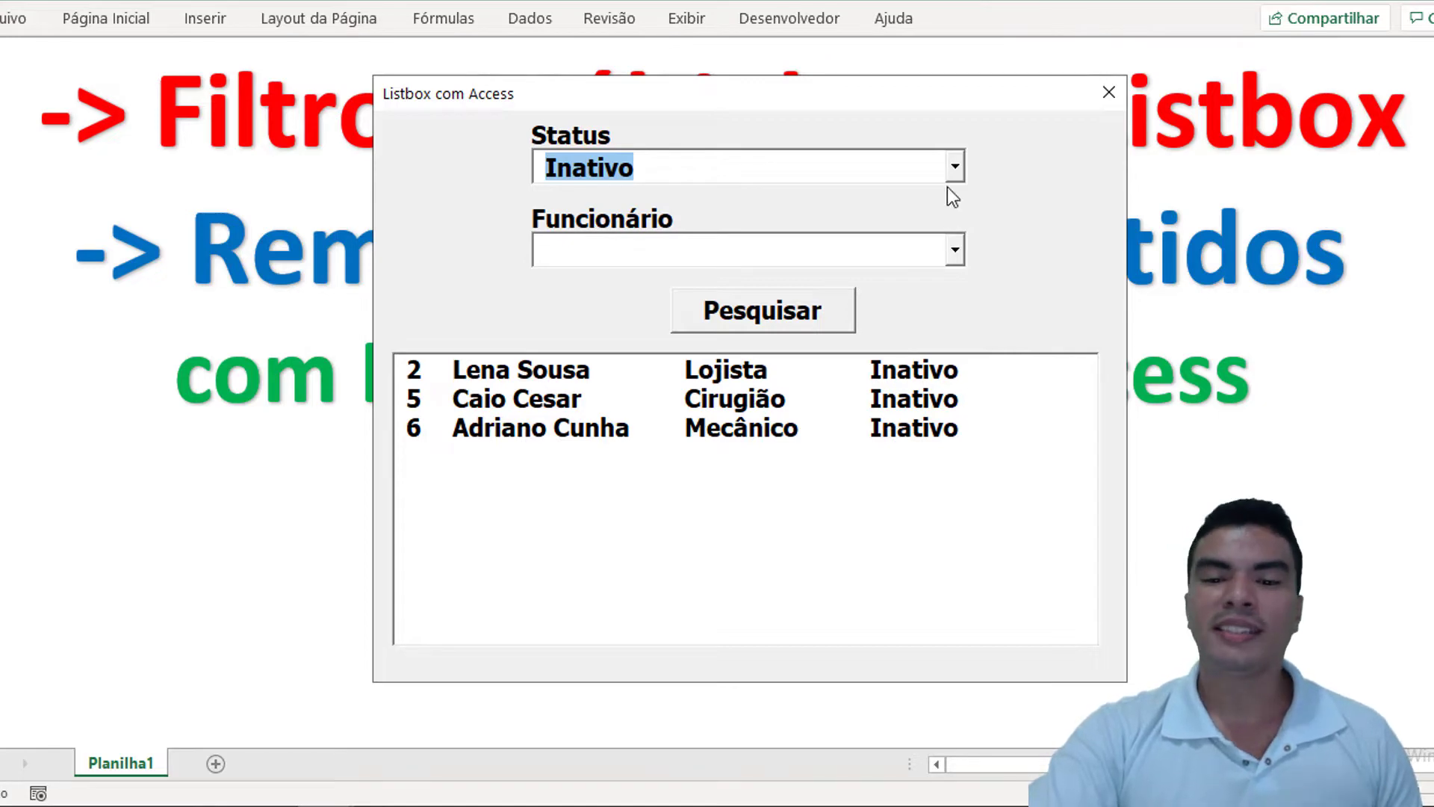
{"action": "left_click", "coordinate": [956, 170]}
{"action": "left_click", "coordinate": [892, 209]}
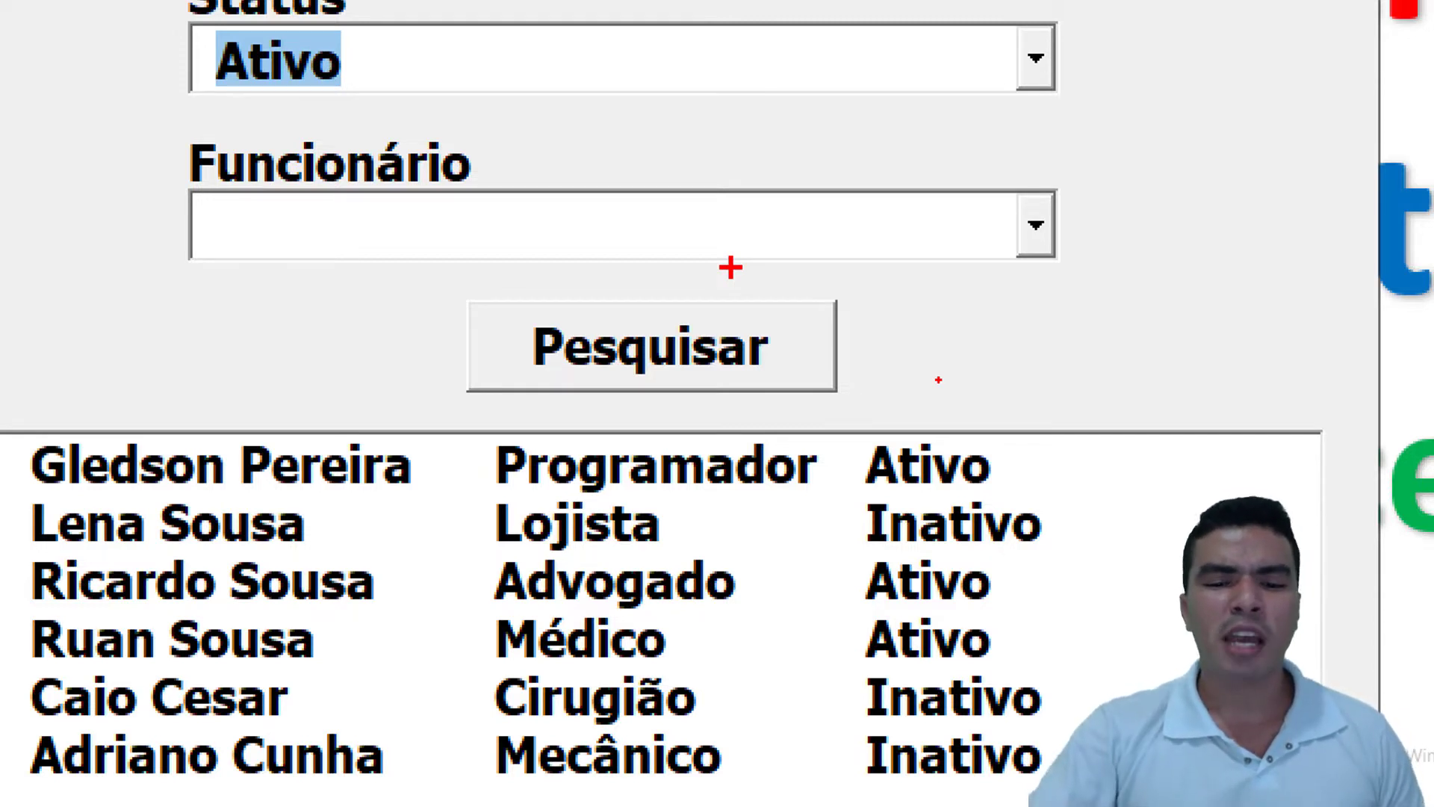
{"action": "left_click_drag", "start_coordinate": [336, 76], "coordinate": [904, 448]}
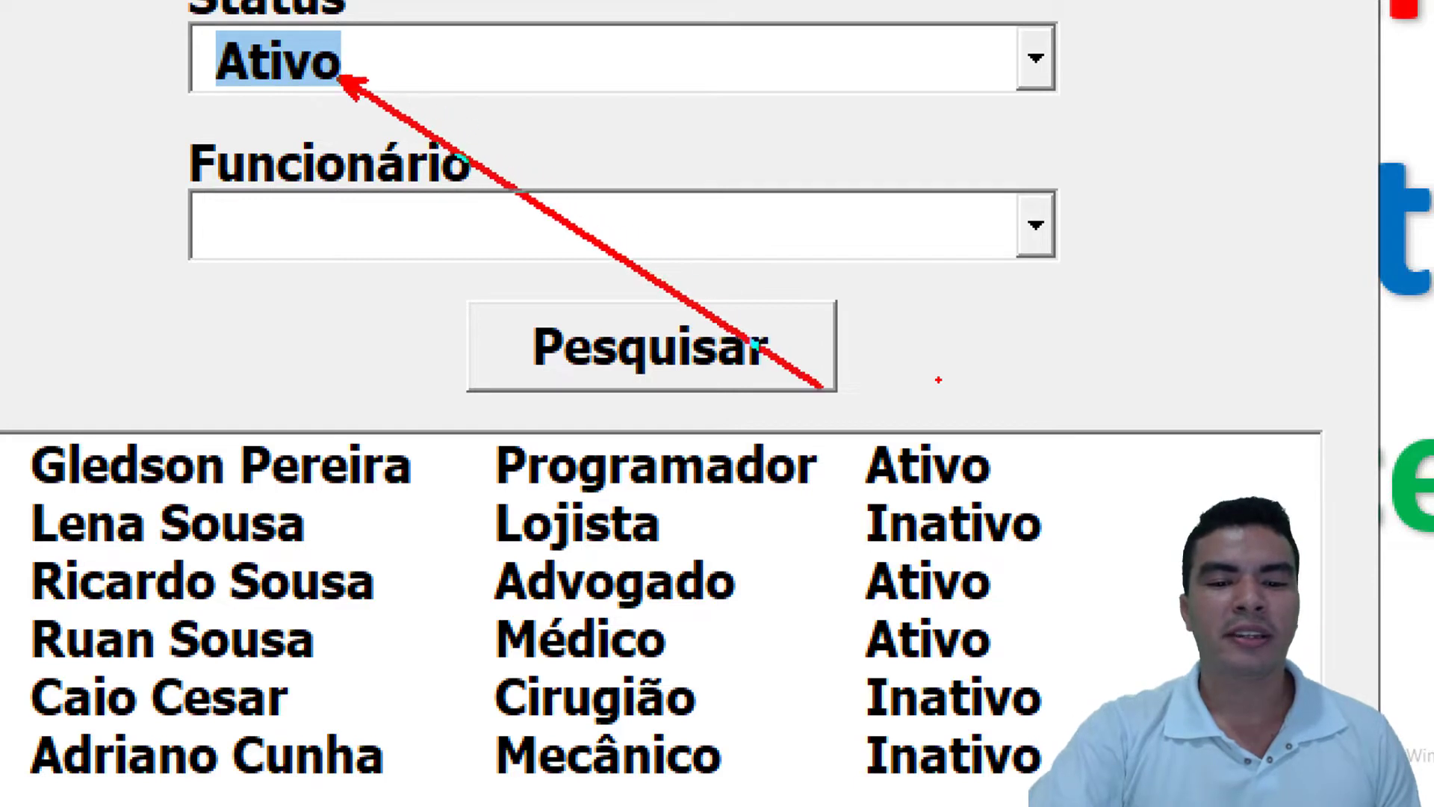
{"action": "left_click_drag", "start_coordinate": [313, 89], "coordinate": [930, 532]}
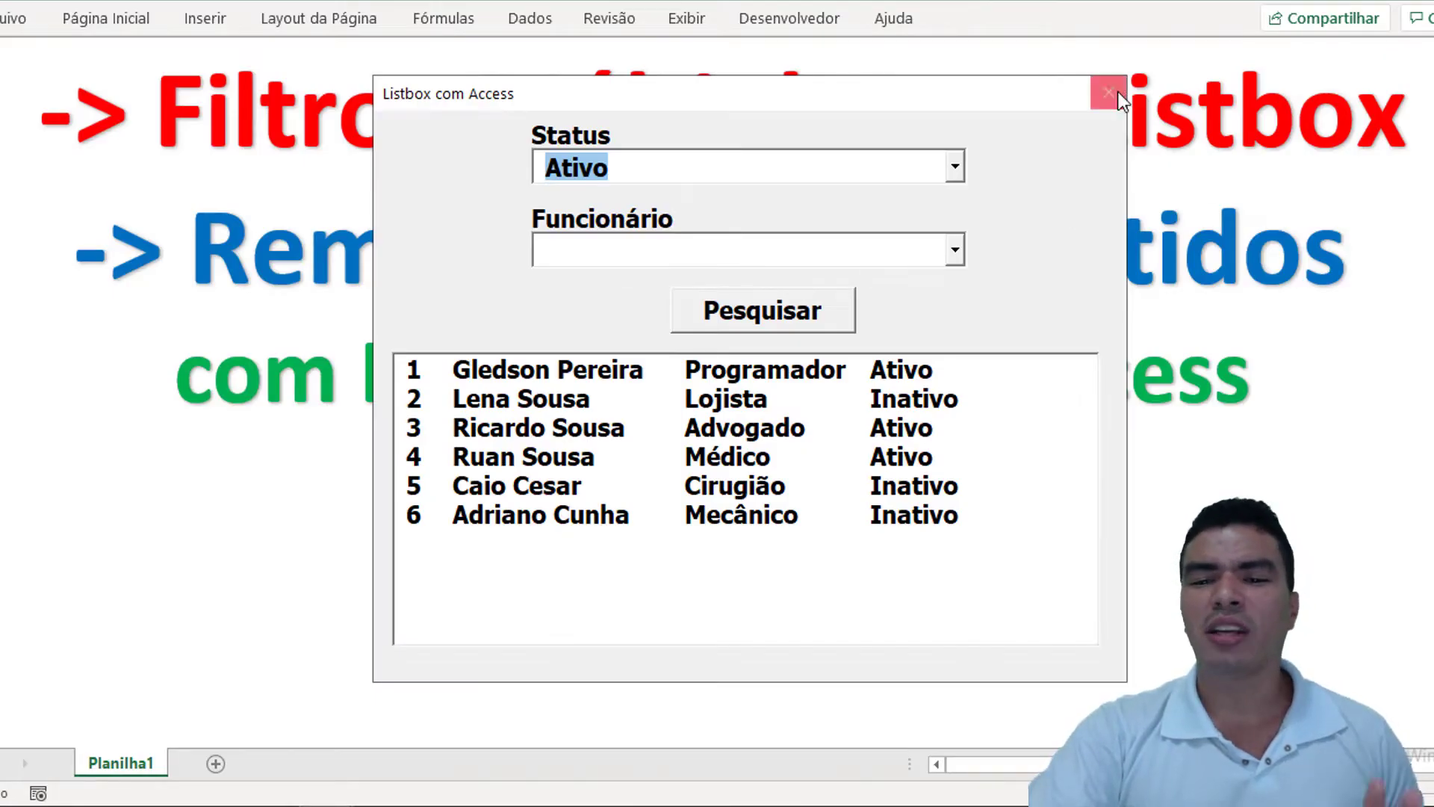
Close the form and delete the leading % wildcard from the Status query's Like clause.
{"action": "left_click", "coordinate": [1108, 92]}
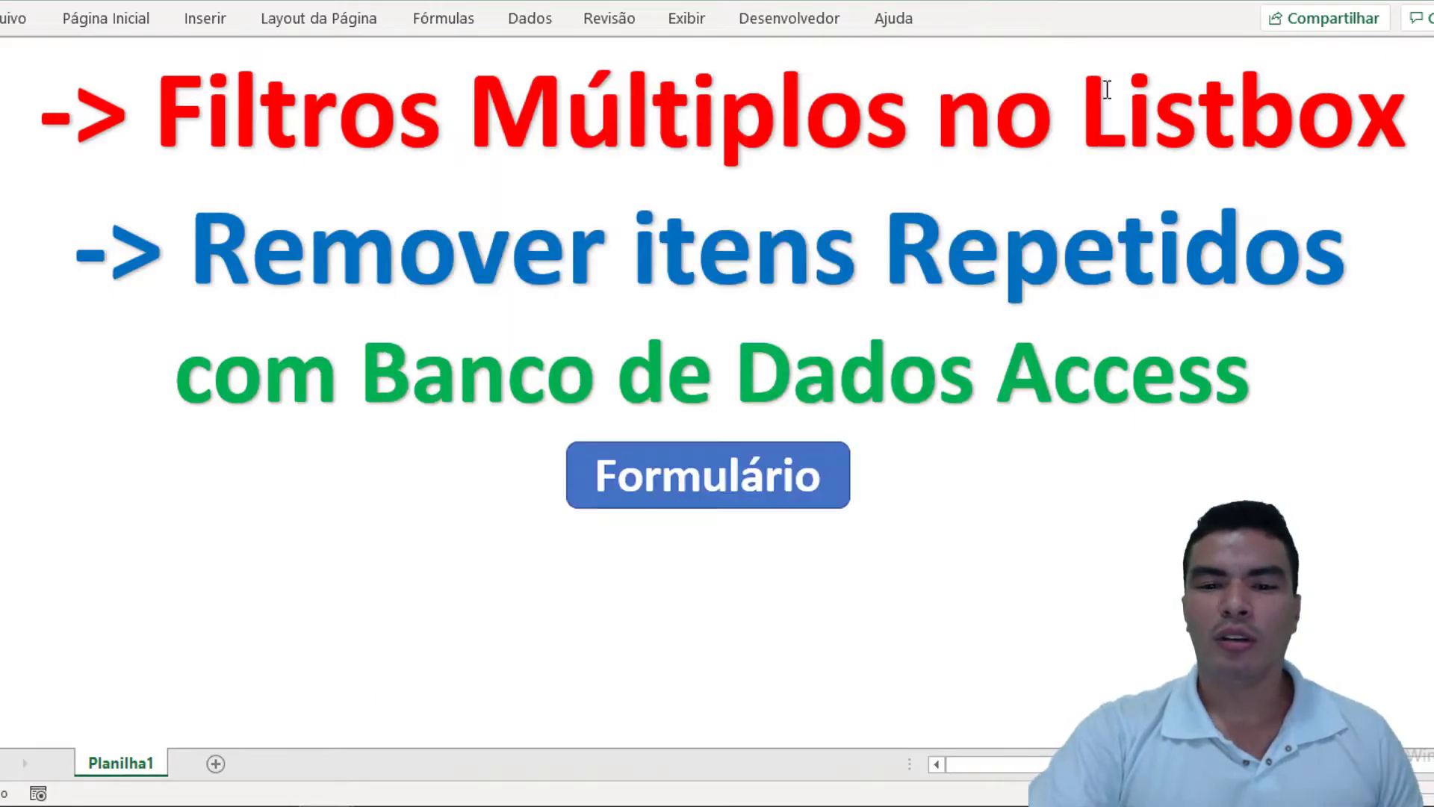
{"action": "left_click", "coordinate": [789, 18]}
{"action": "left_click", "coordinate": [9, 75]}
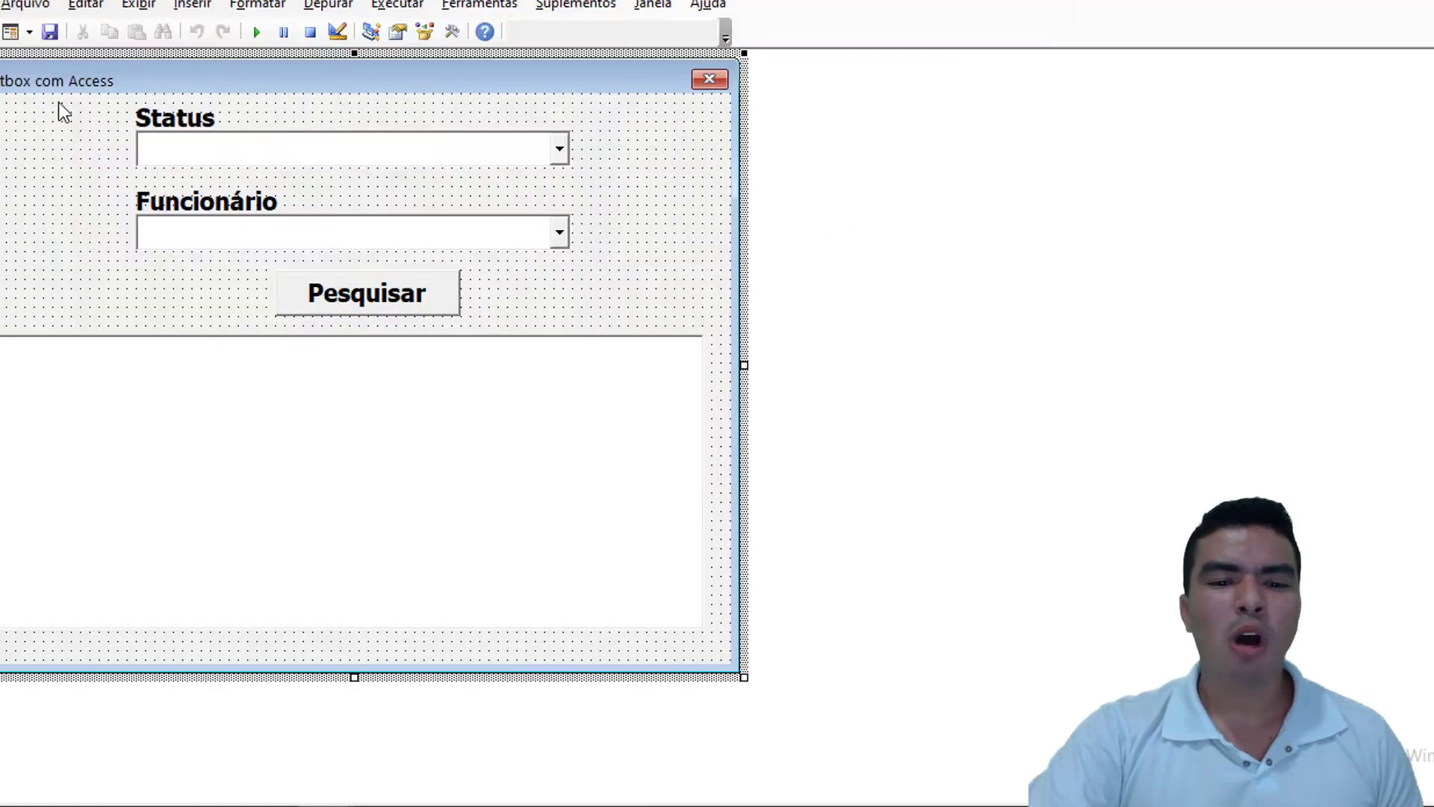
{"action": "double_click", "coordinate": [391, 145]}
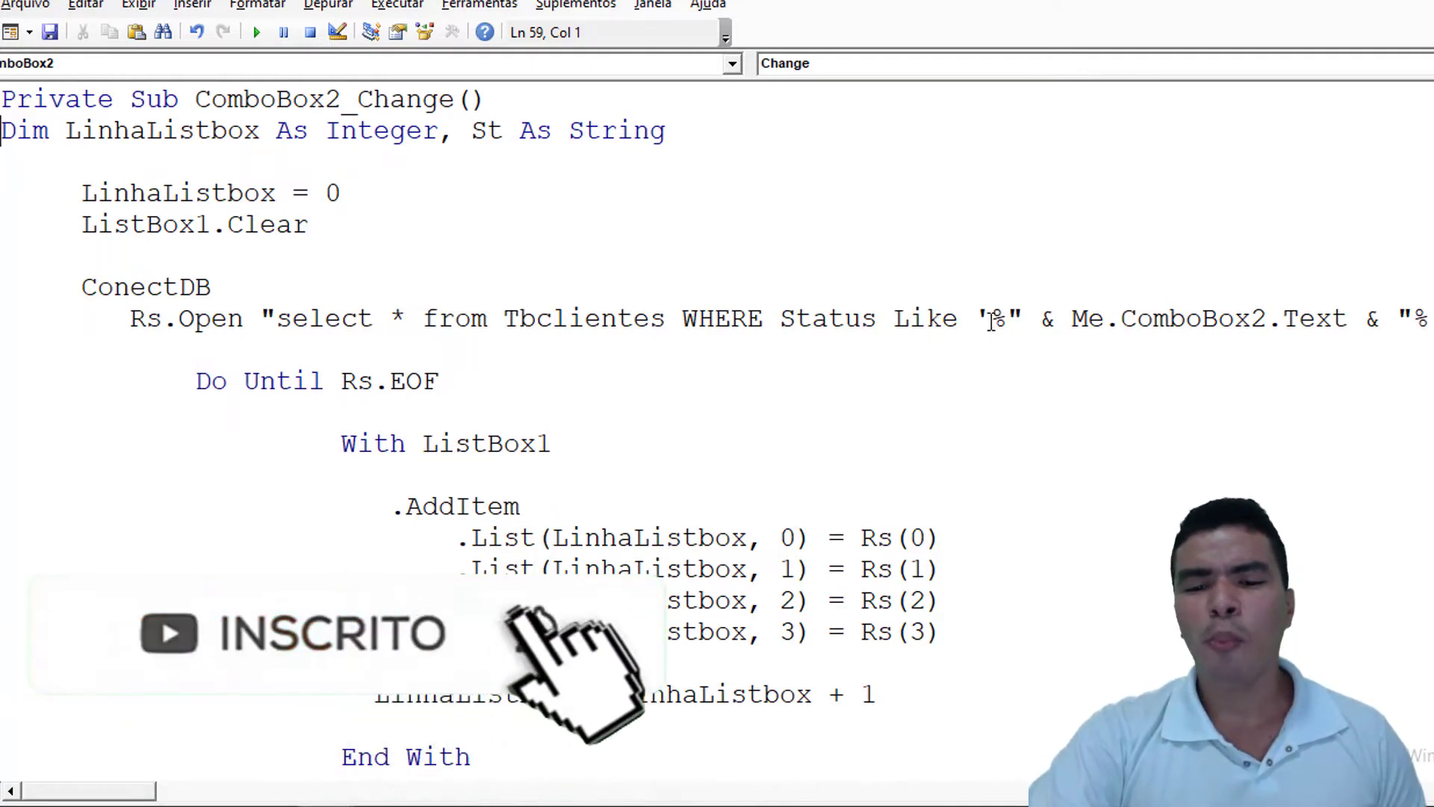
{"action": "left_click_drag", "start_coordinate": [991, 320], "coordinate": [1010, 322]}
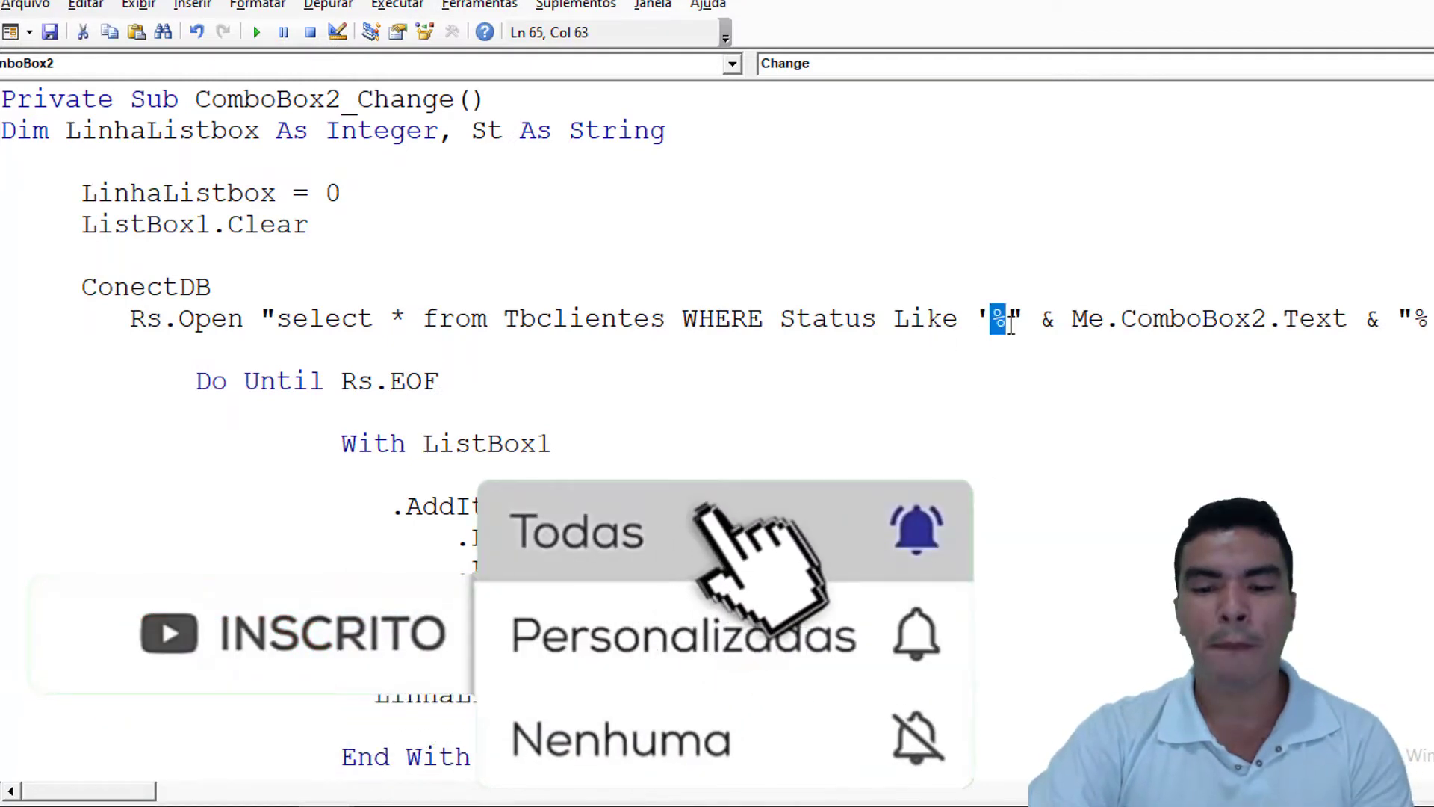
{"action": "key", "text": "BackSpace"}
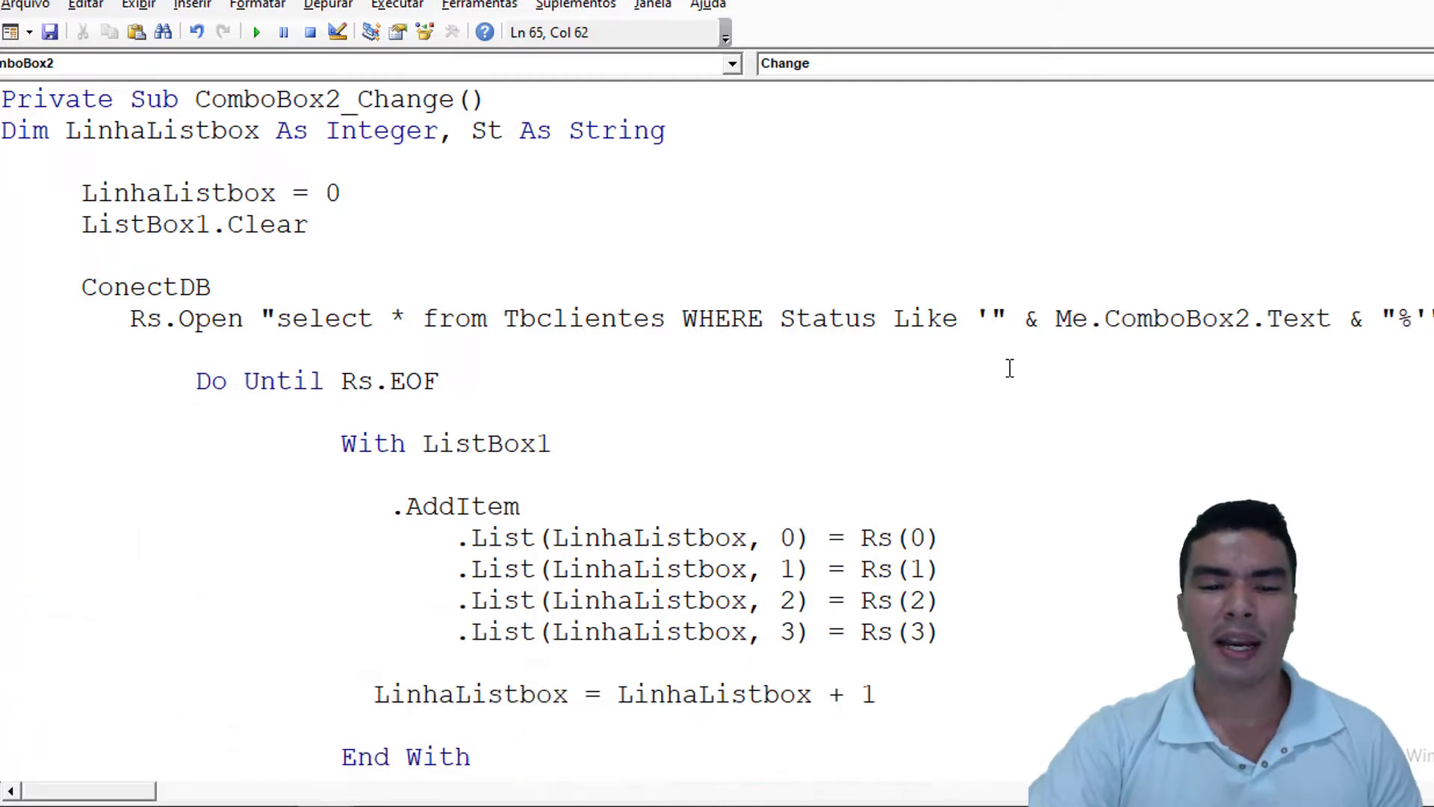
Rerun the form, confirm Ativo and Inativo filter correctly, then close it.
{"action": "left_click", "coordinate": [258, 32]}
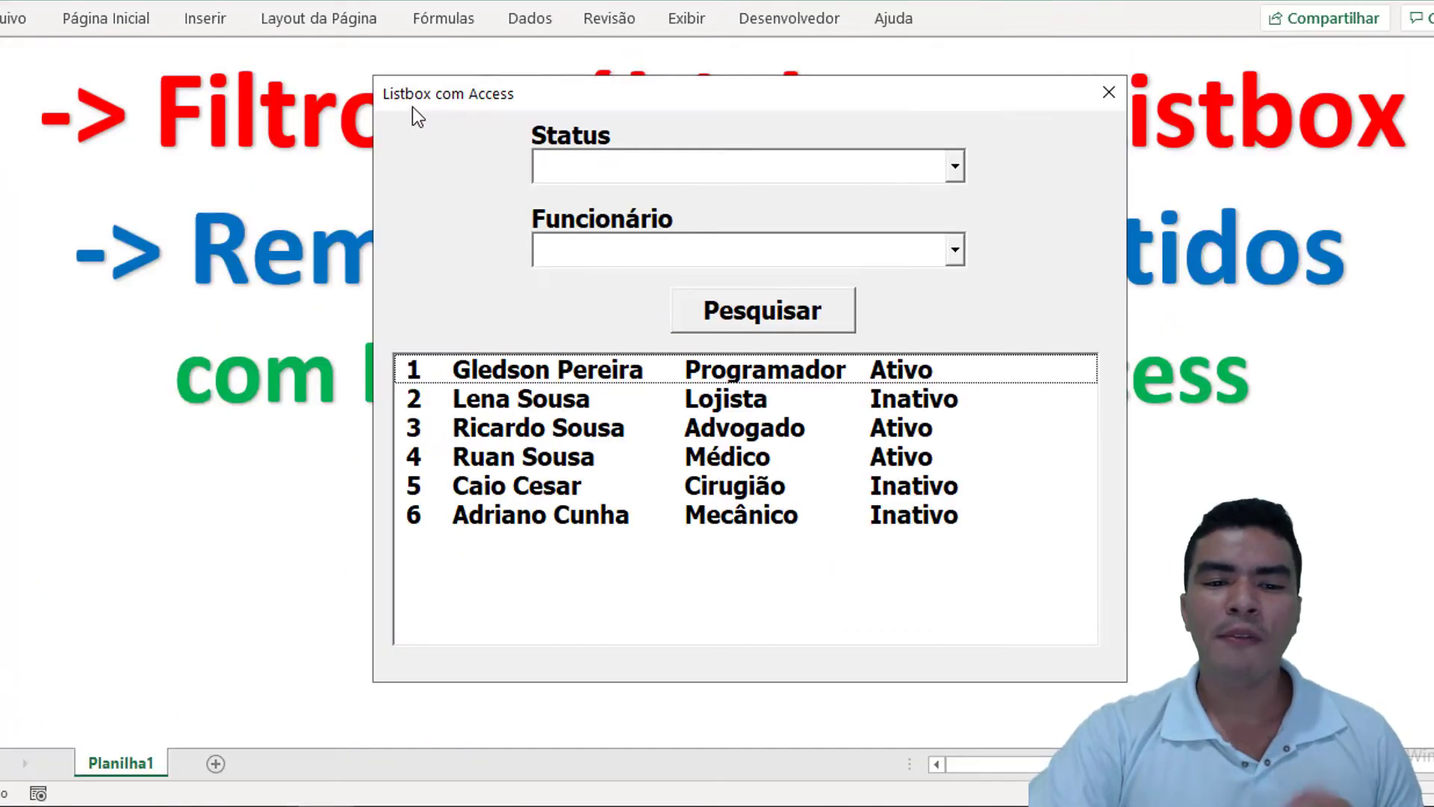
{"action": "left_click", "coordinate": [954, 166]}
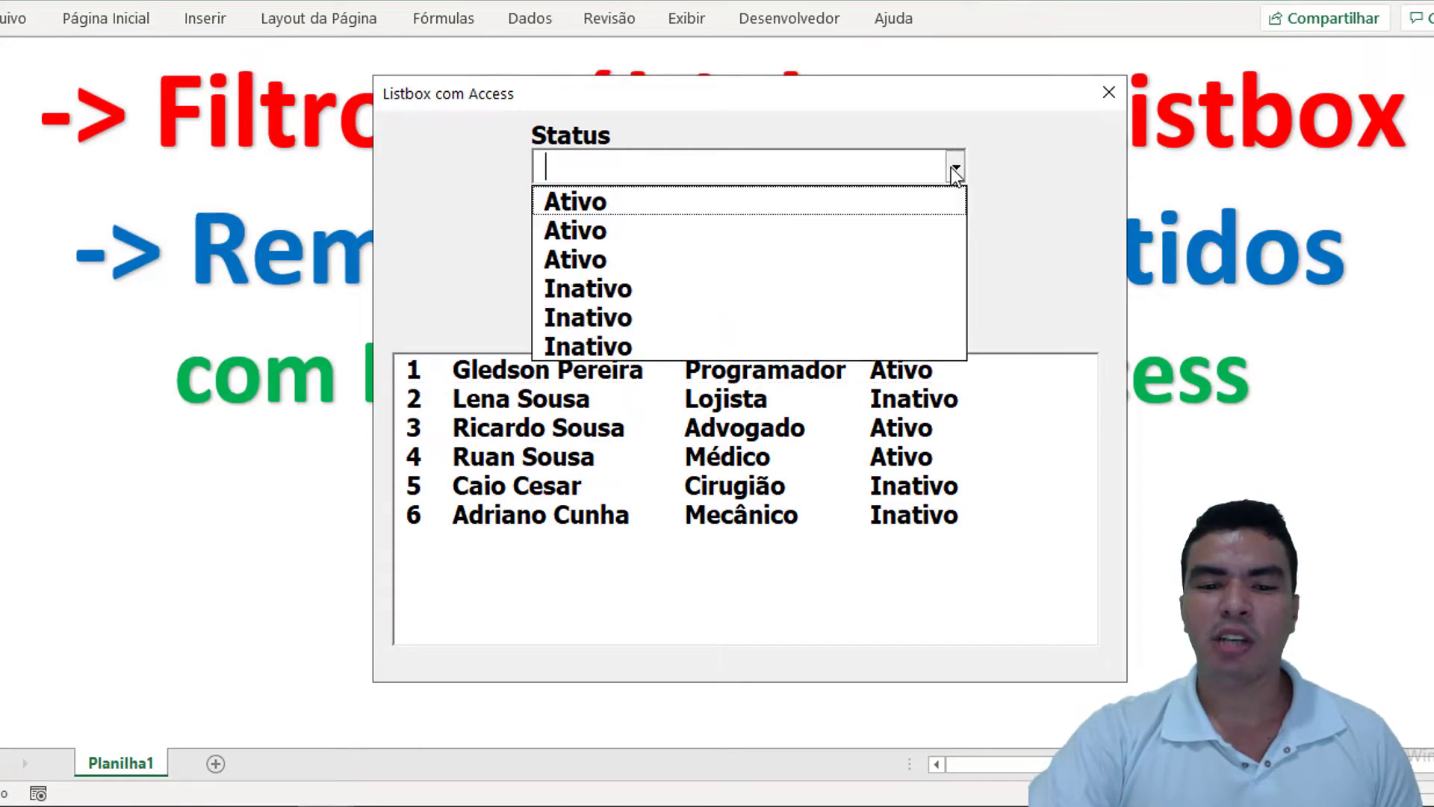
{"action": "left_click", "coordinate": [792, 202]}
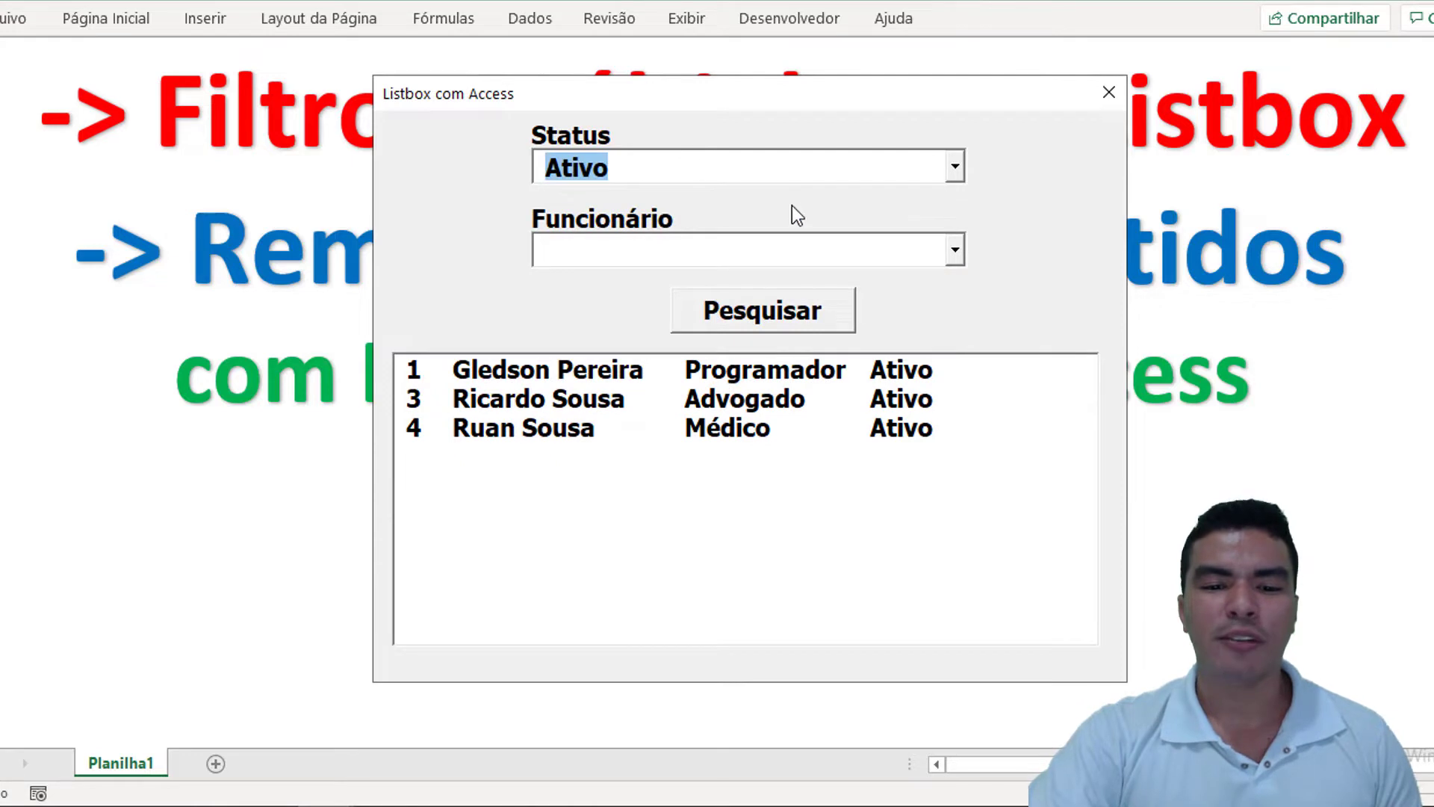
{"action": "left_click", "coordinate": [956, 167]}
{"action": "left_click", "coordinate": [827, 287]}
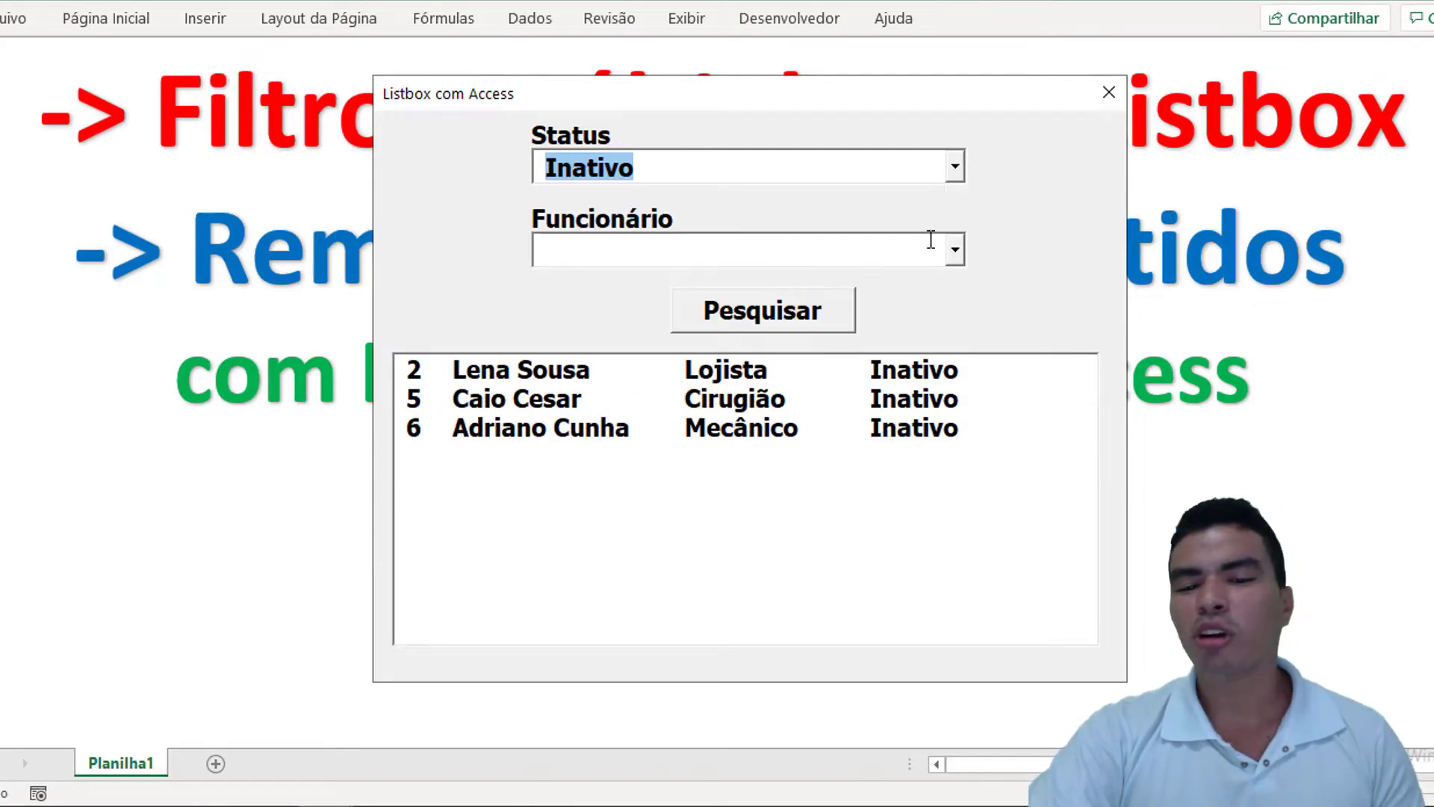
{"action": "left_click", "coordinate": [955, 168]}
{"action": "left_click", "coordinate": [839, 203]}
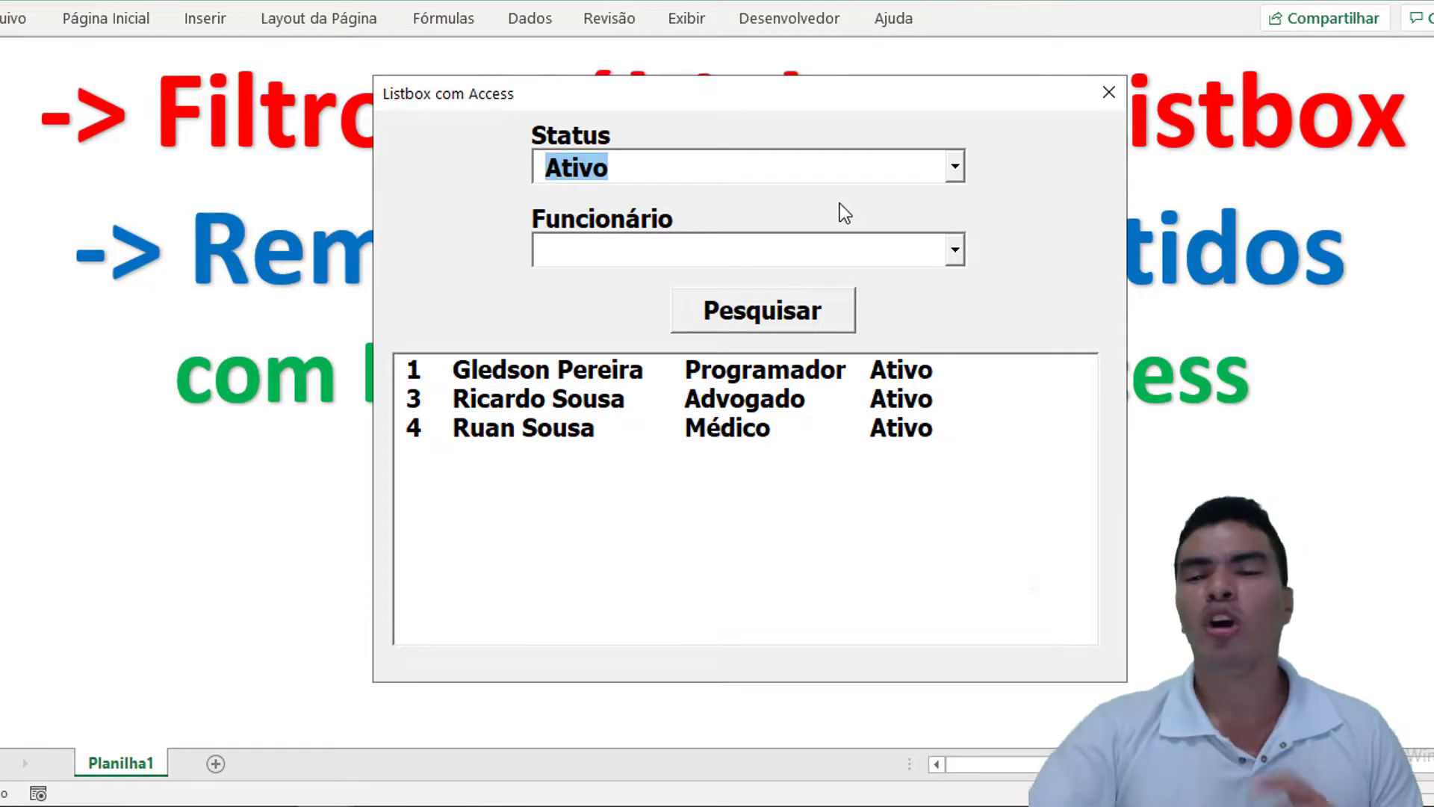
{"action": "left_click", "coordinate": [1108, 92]}
In the Status combobox code, replace Like with = and delete the trailing % wildcard.
{"action": "left_click", "coordinate": [789, 18]}
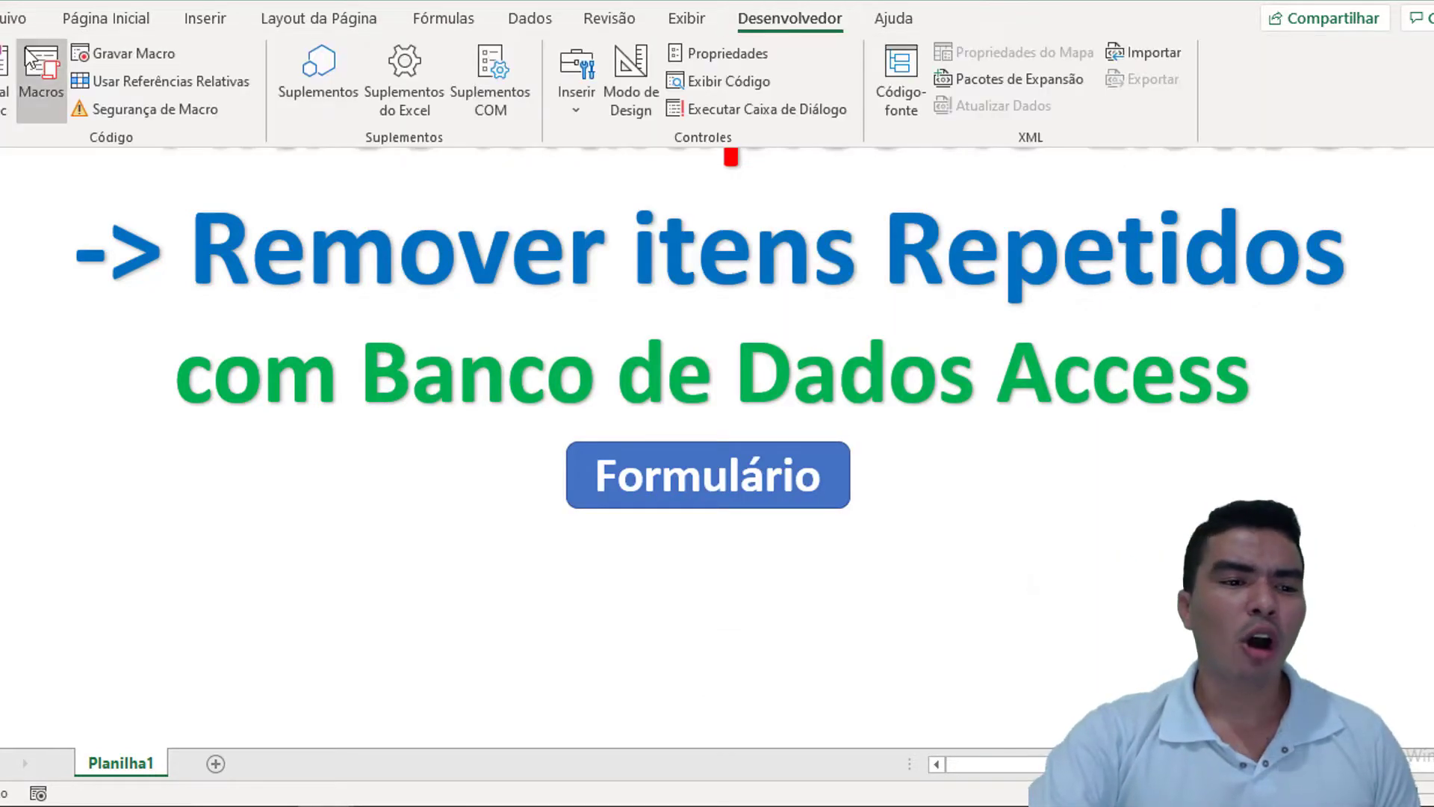
{"action": "left_click", "coordinate": [19, 67]}
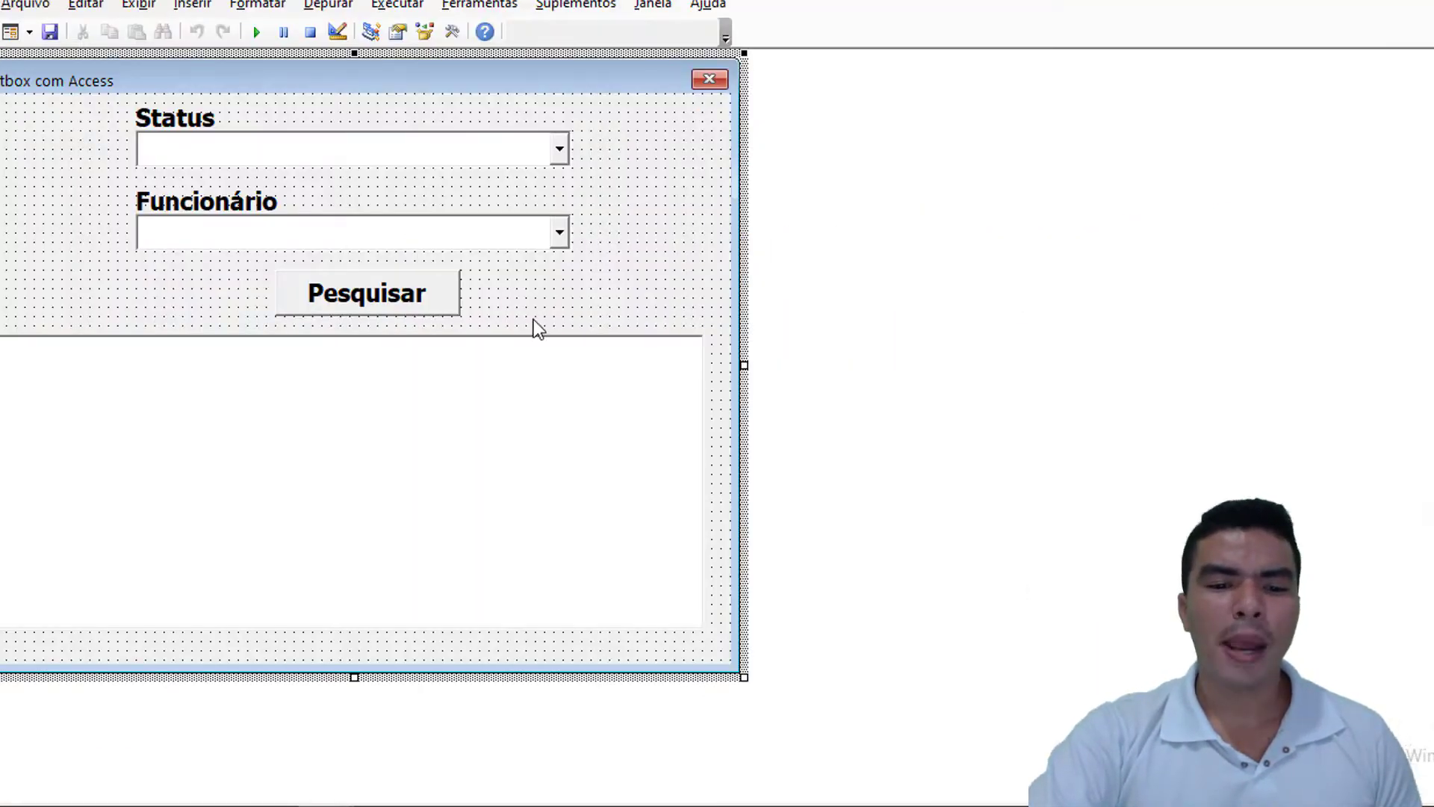
{"action": "double_click", "coordinate": [400, 151]}
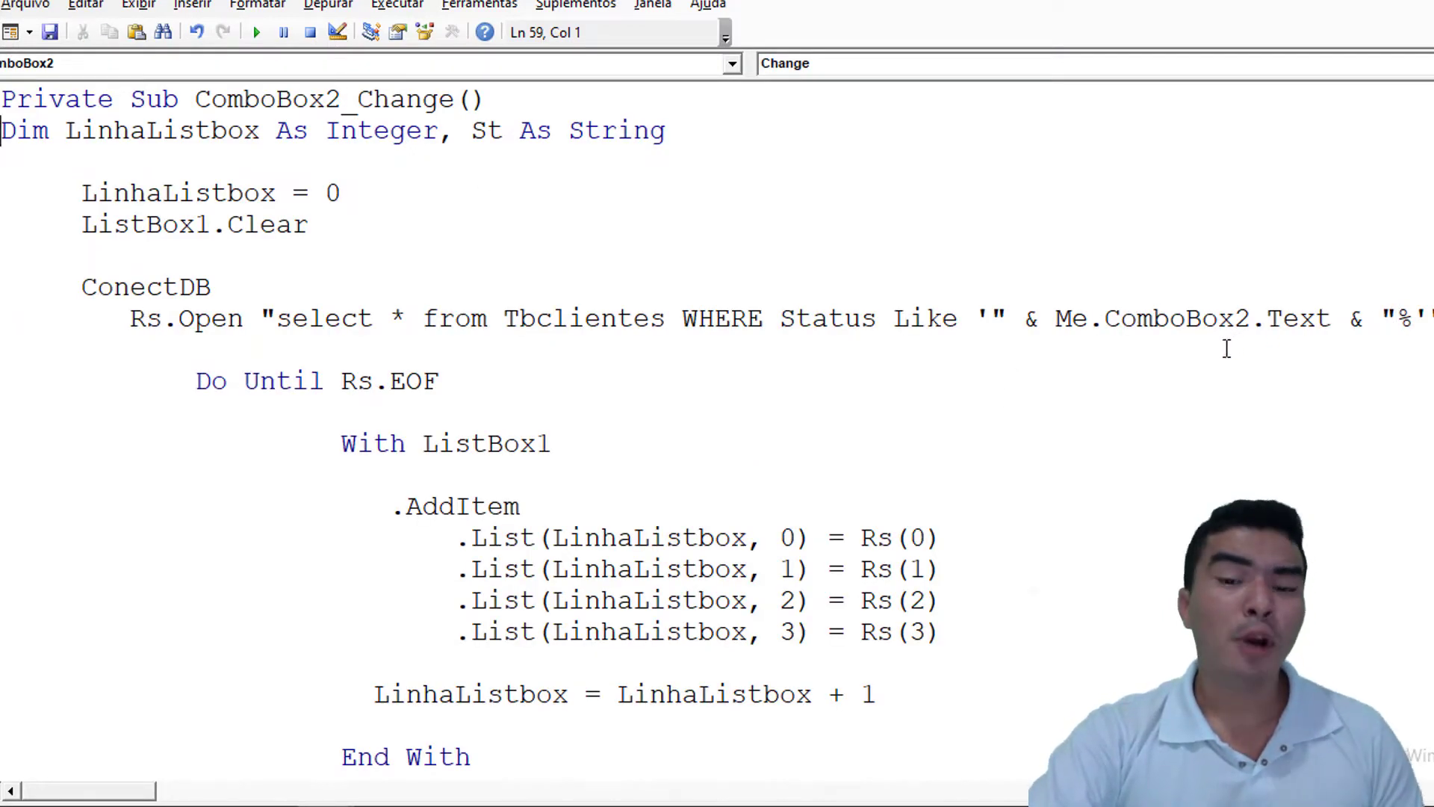
{"action": "left_click_drag", "start_coordinate": [894, 321], "coordinate": [959, 321]}
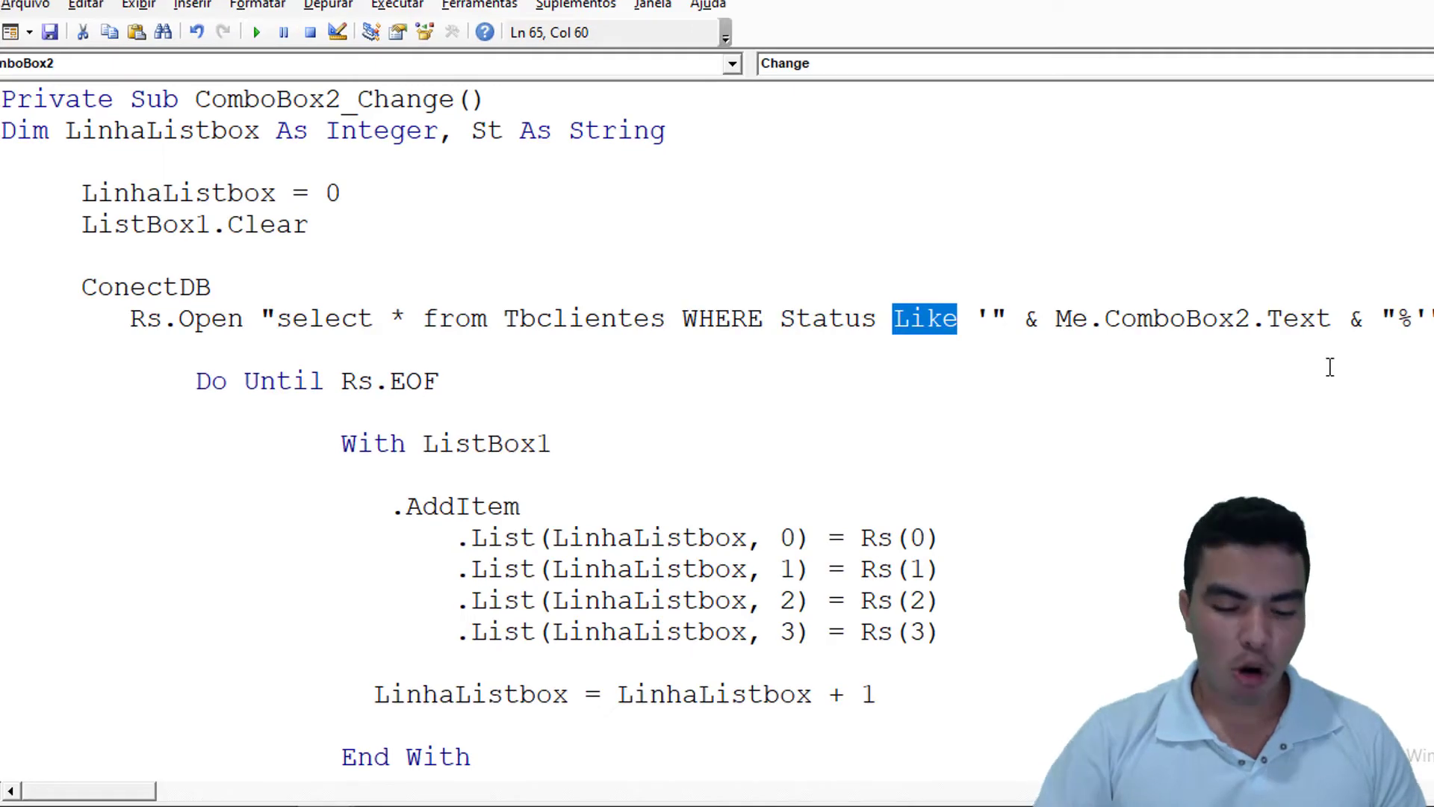
{"action": "type", "text": "="}
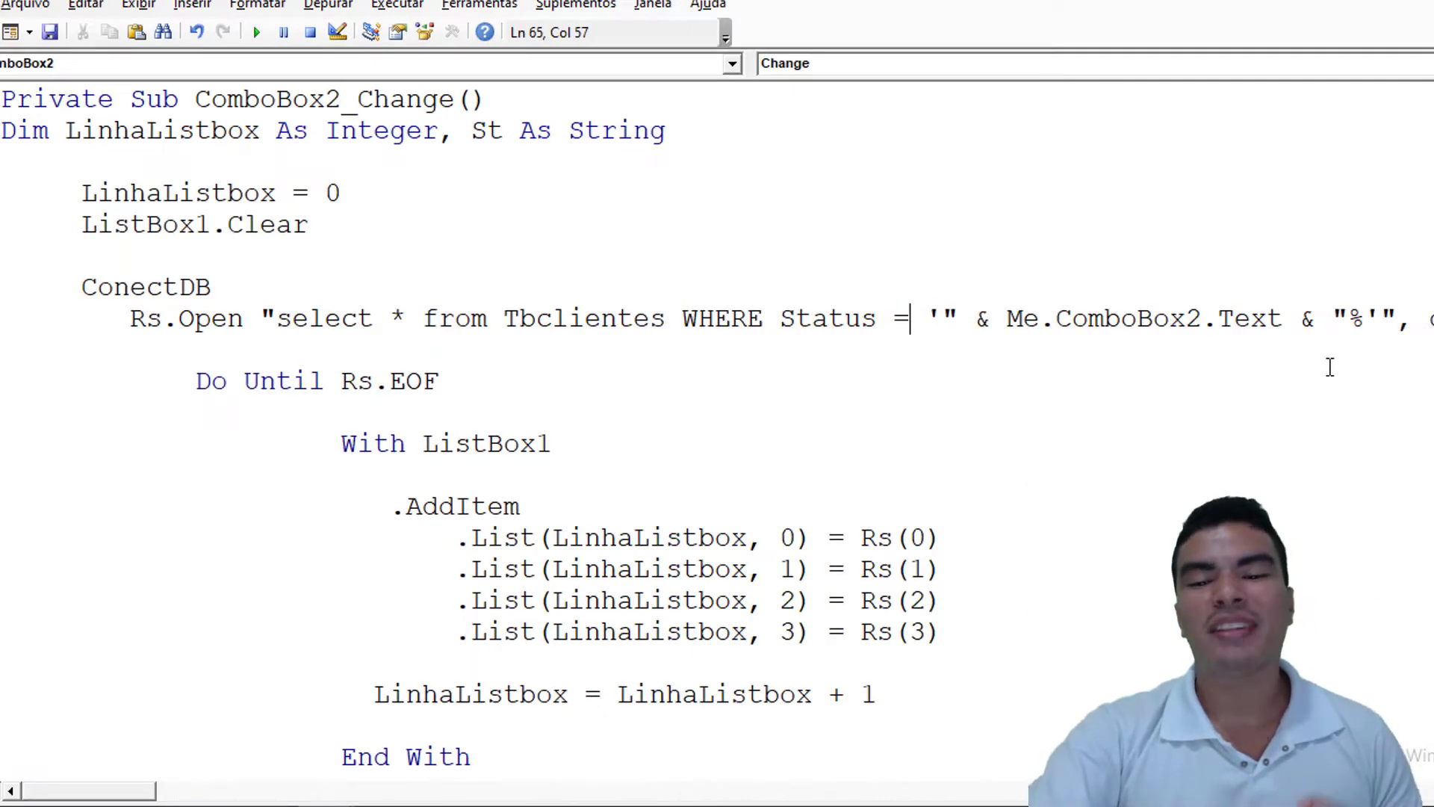
{"action": "left_click_drag", "start_coordinate": [1349, 320], "coordinate": [1364, 323]}
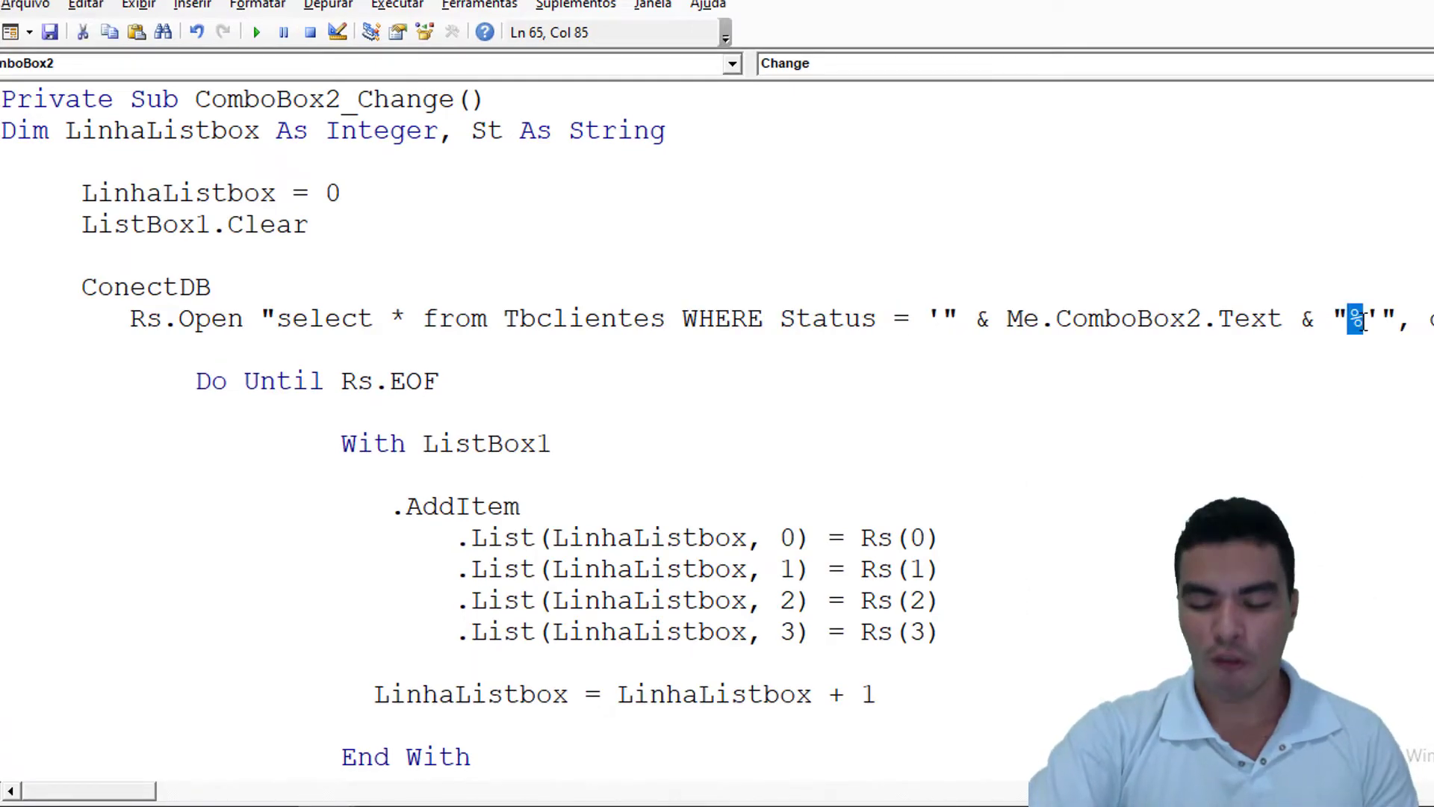
{"action": "key", "text": "Delete"}
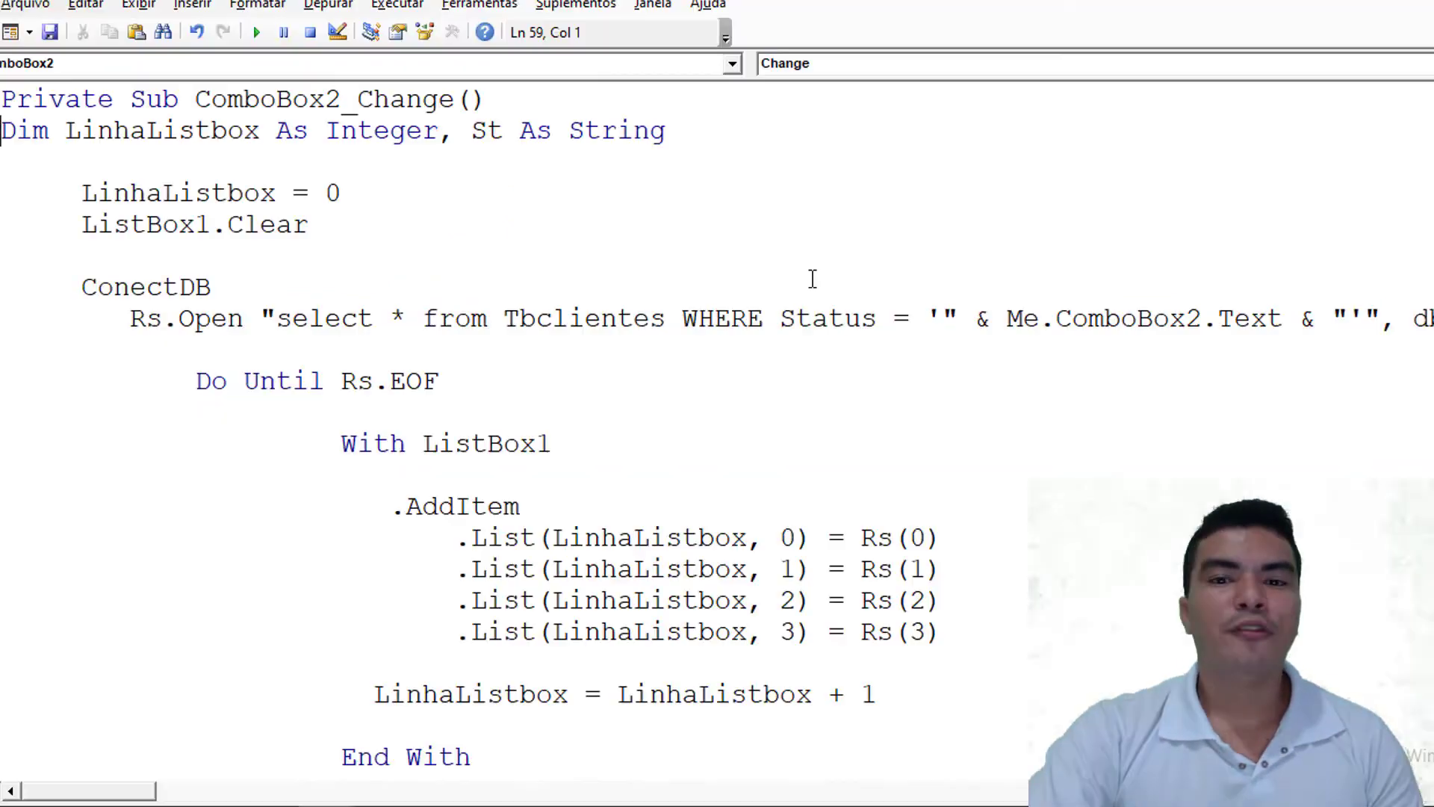
Run the form and filter the employees by Status Ativo, then Inativo, revealing repeated Status entries.
{"action": "key", "text": "F5"}
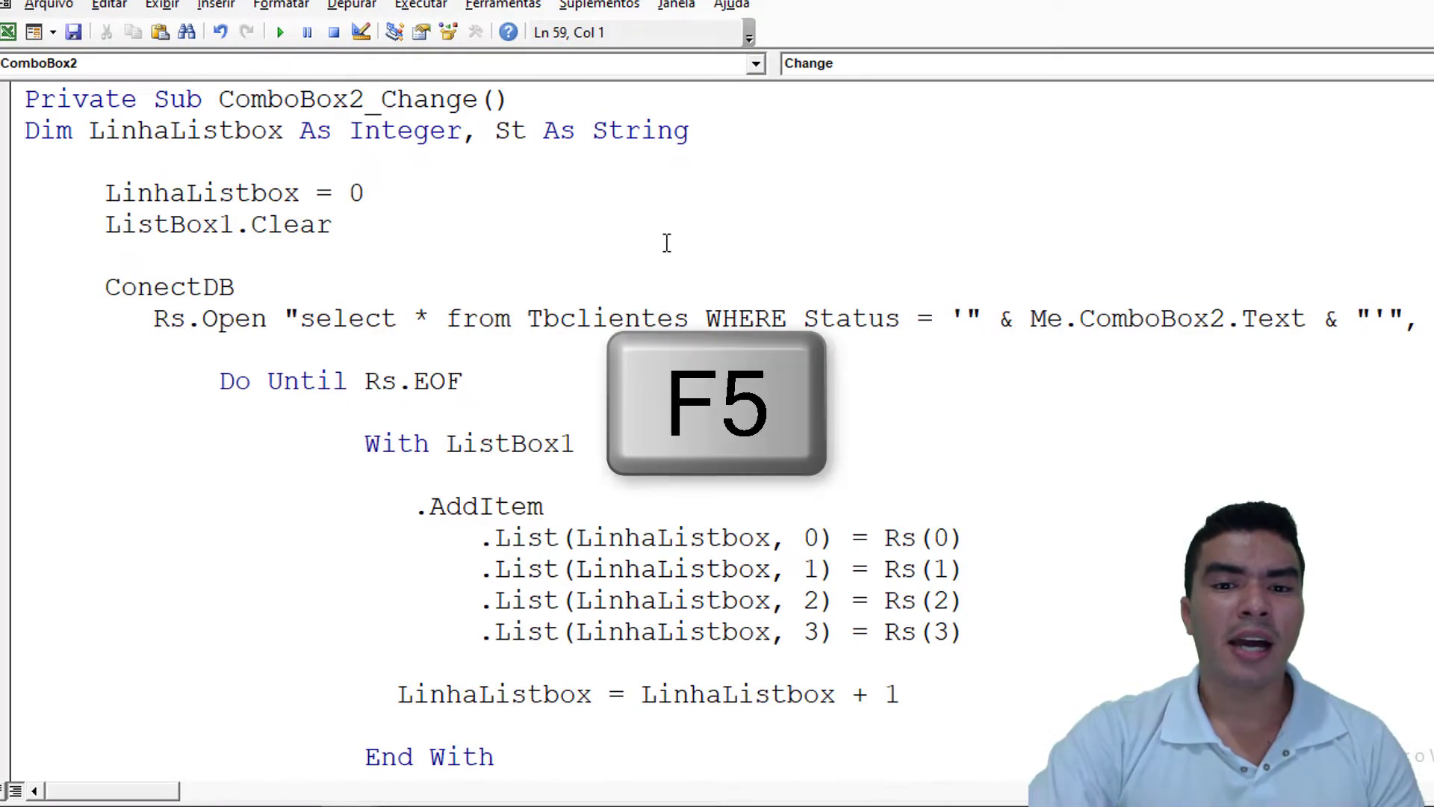
{"action": "left_click", "coordinate": [974, 173]}
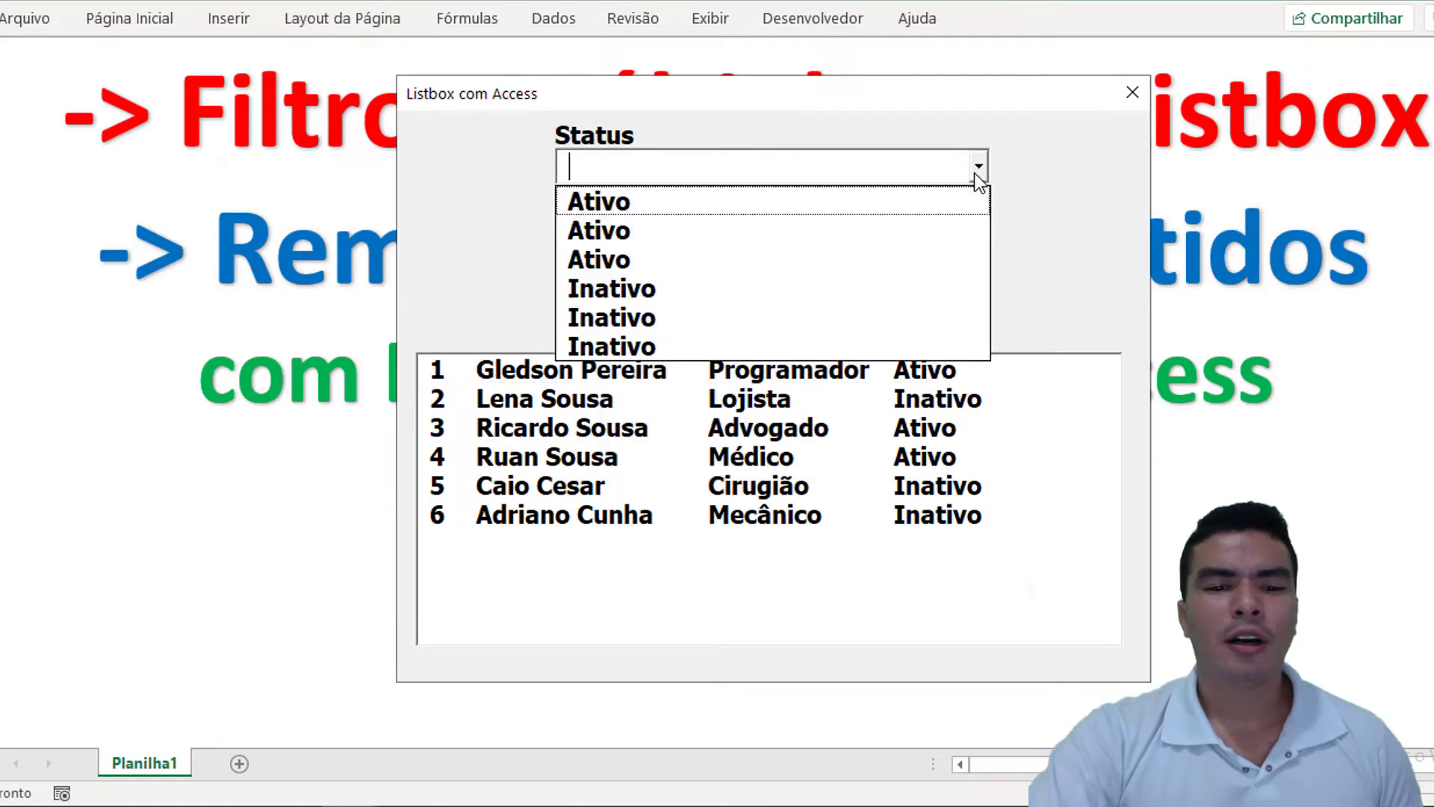
{"action": "left_click", "coordinate": [824, 208]}
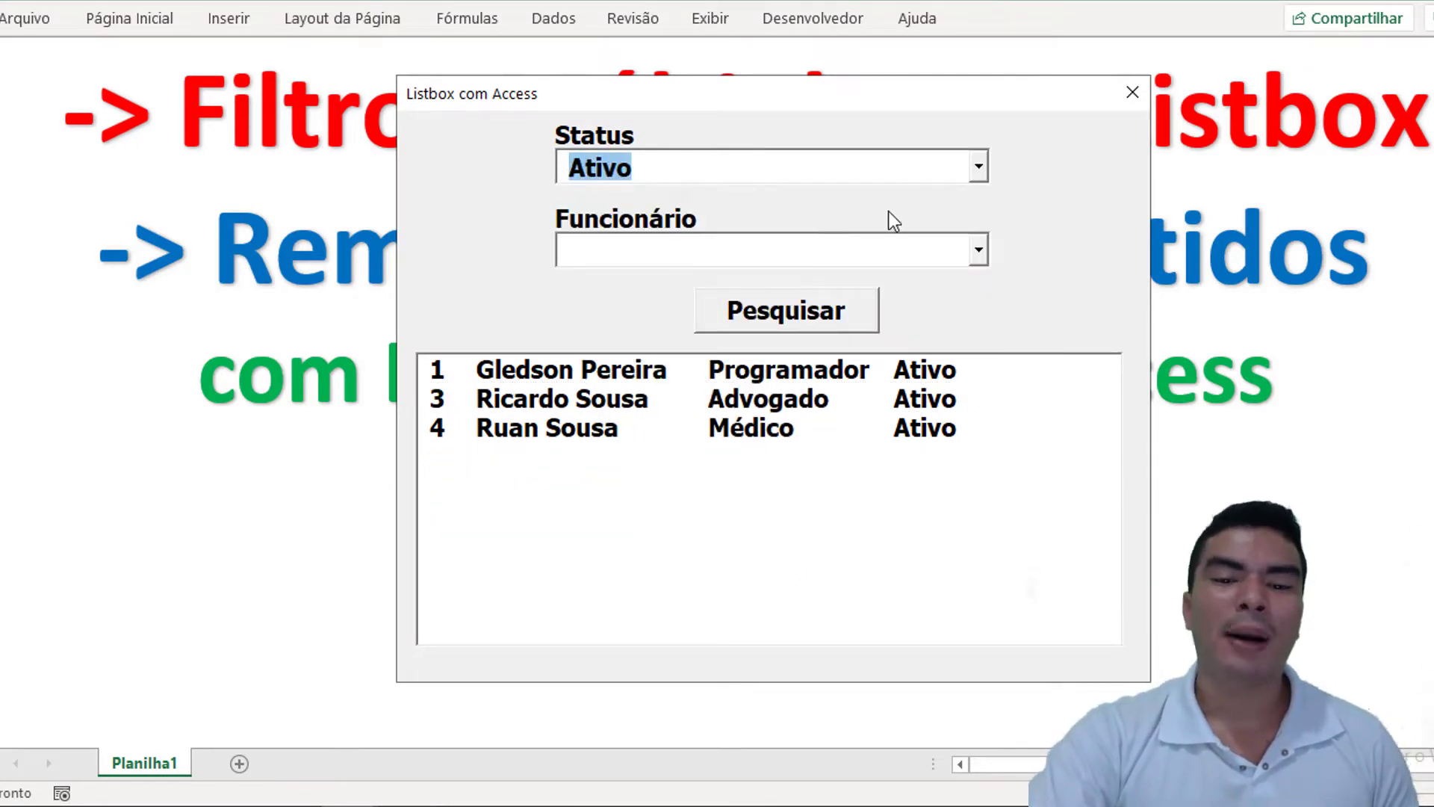
{"action": "left_click", "coordinate": [977, 172]}
{"action": "left_click", "coordinate": [818, 290]}
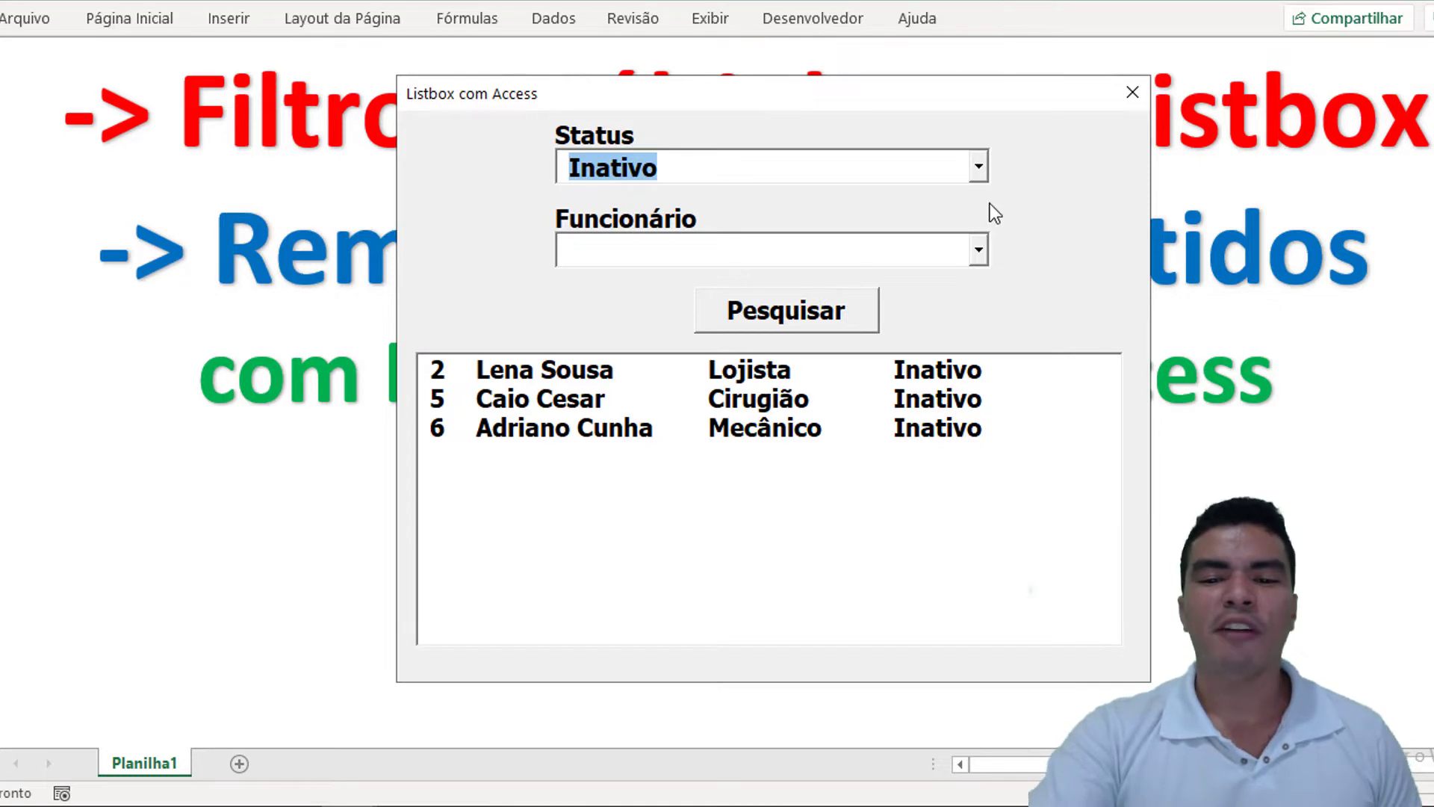
{"action": "left_click", "coordinate": [977, 168]}
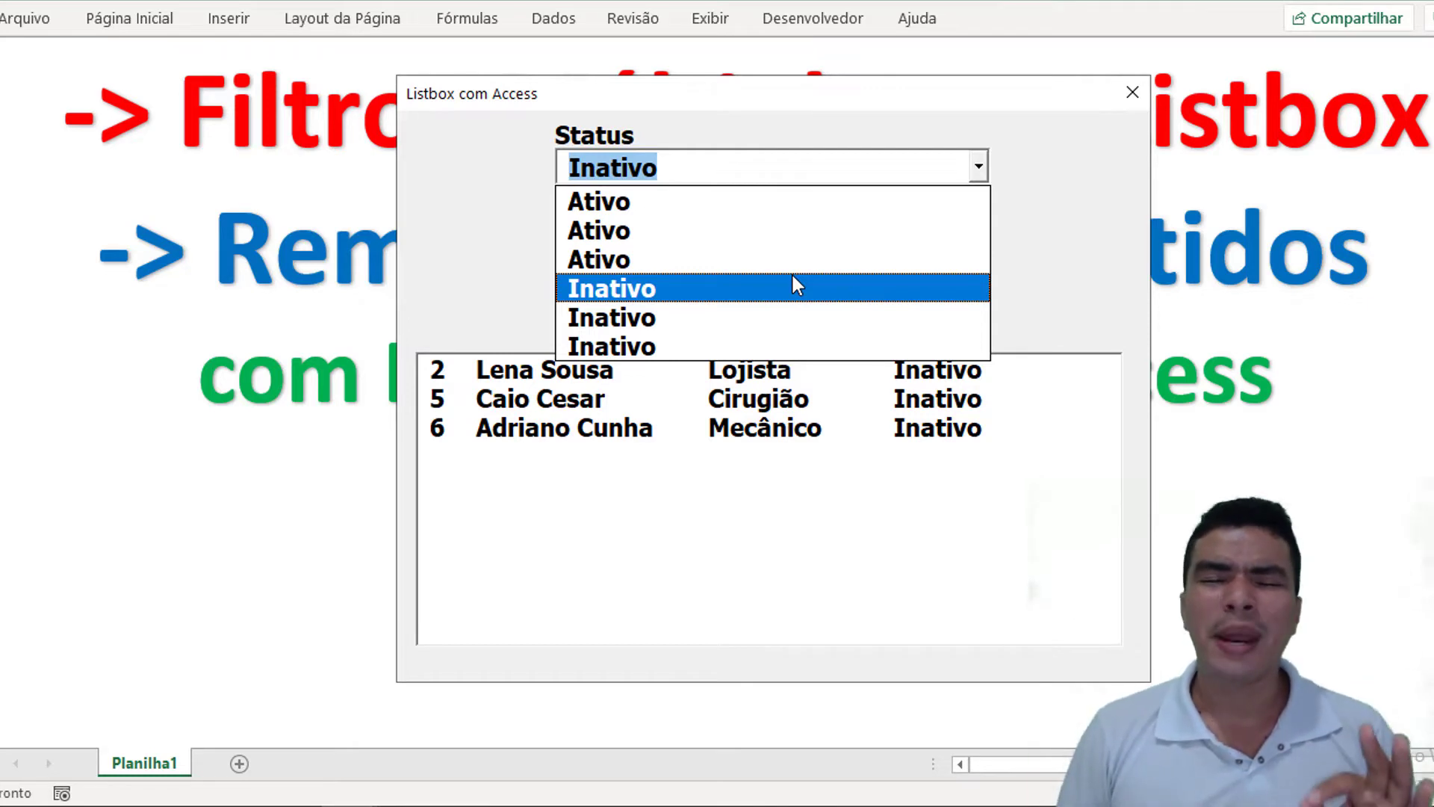
Close the form and jump to the Carregar_Status procedure definition in the VBA editor.
{"action": "left_click", "coordinate": [1131, 91]}
{"action": "left_click", "coordinate": [801, 21]}
{"action": "left_click", "coordinate": [15, 75]}
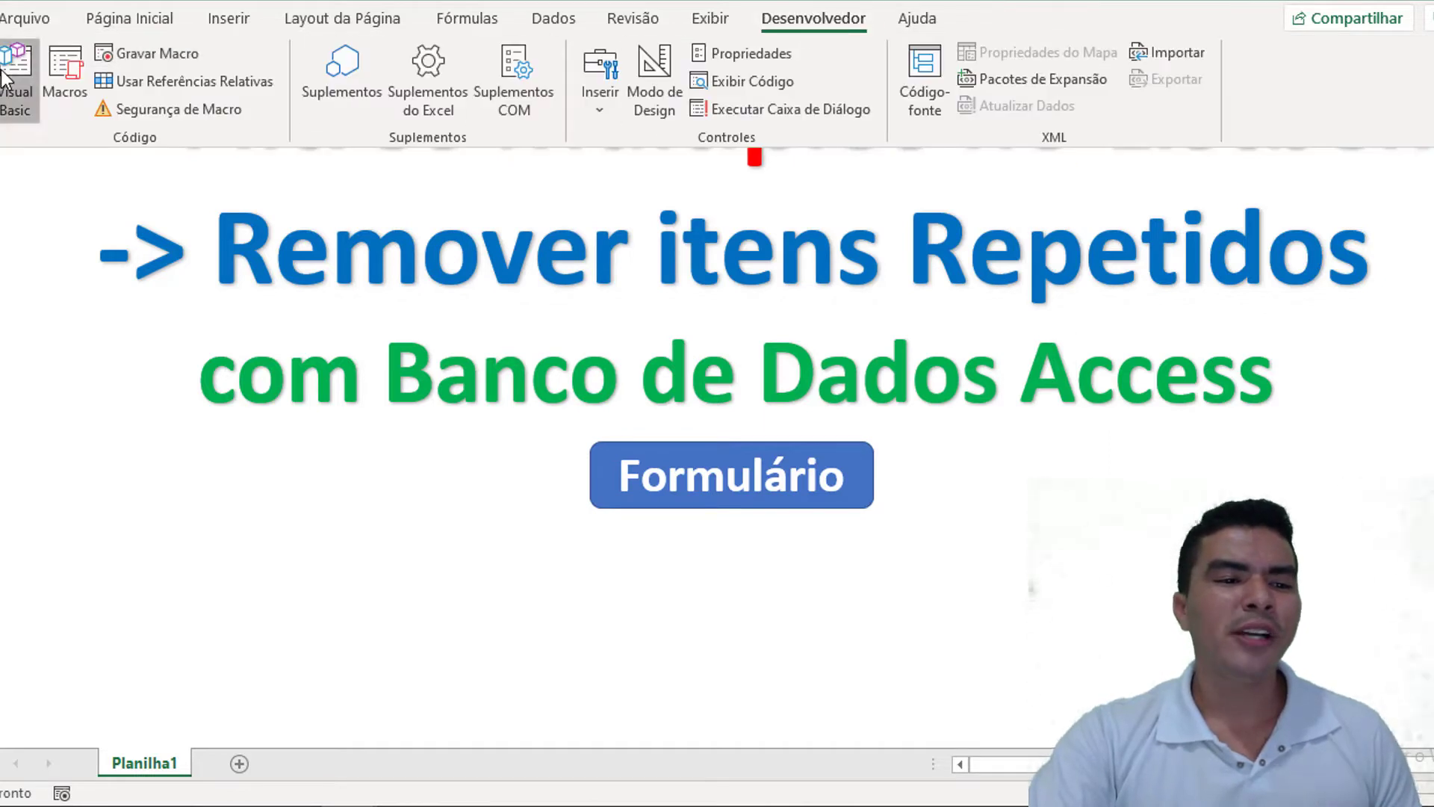
{"action": "key", "text": "F7"}
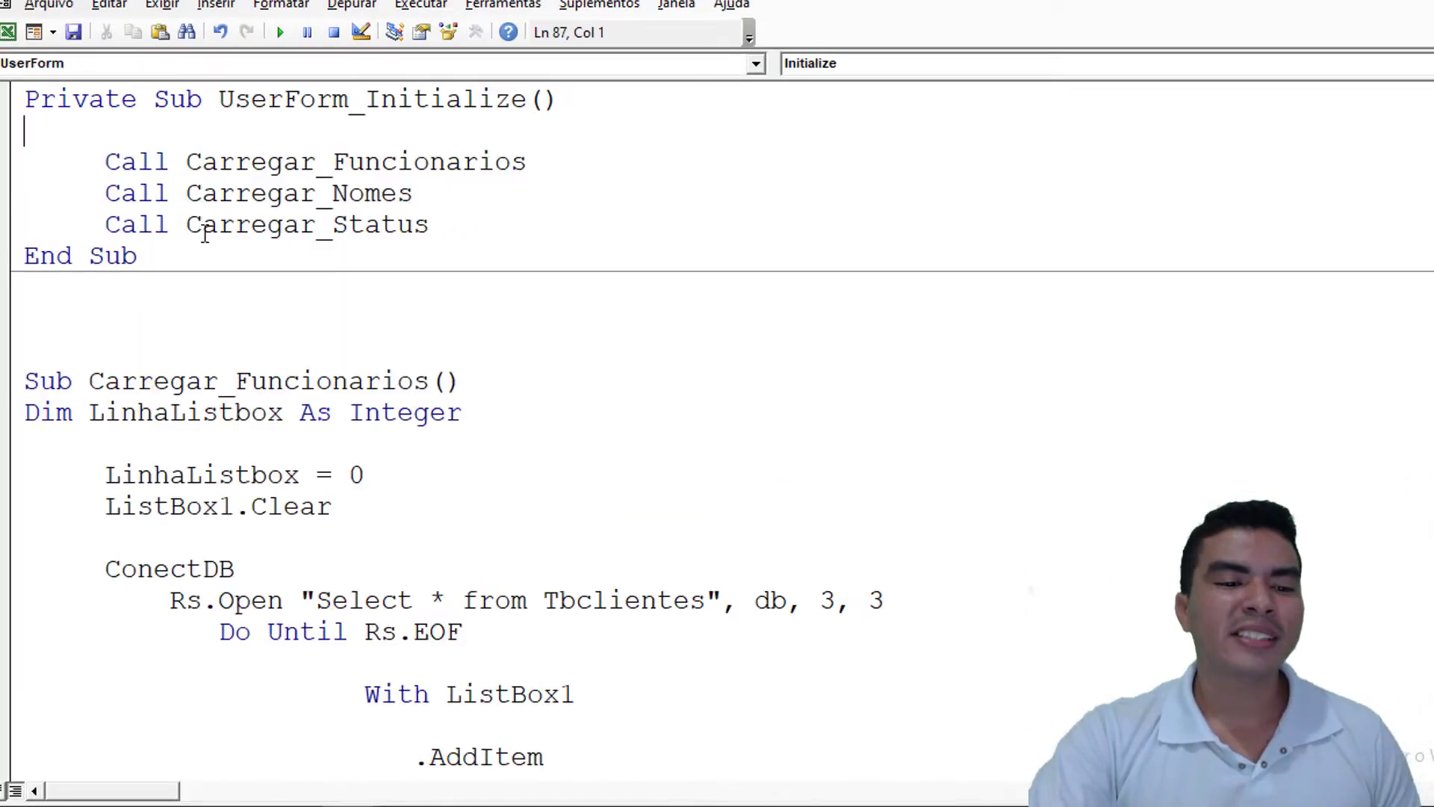
{"action": "left_click_drag", "start_coordinate": [187, 225], "coordinate": [429, 224]}
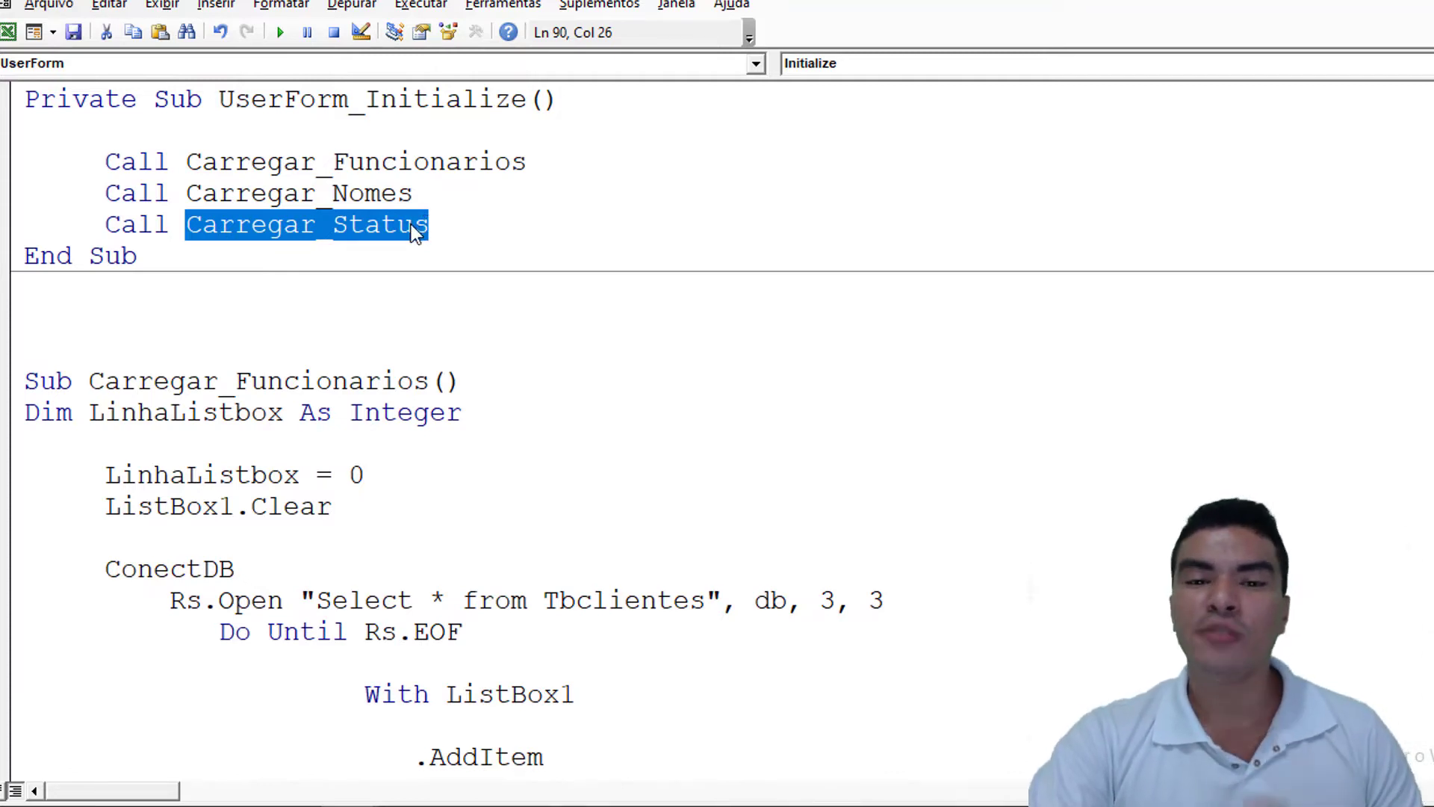
{"action": "right_click", "coordinate": [366, 222]}
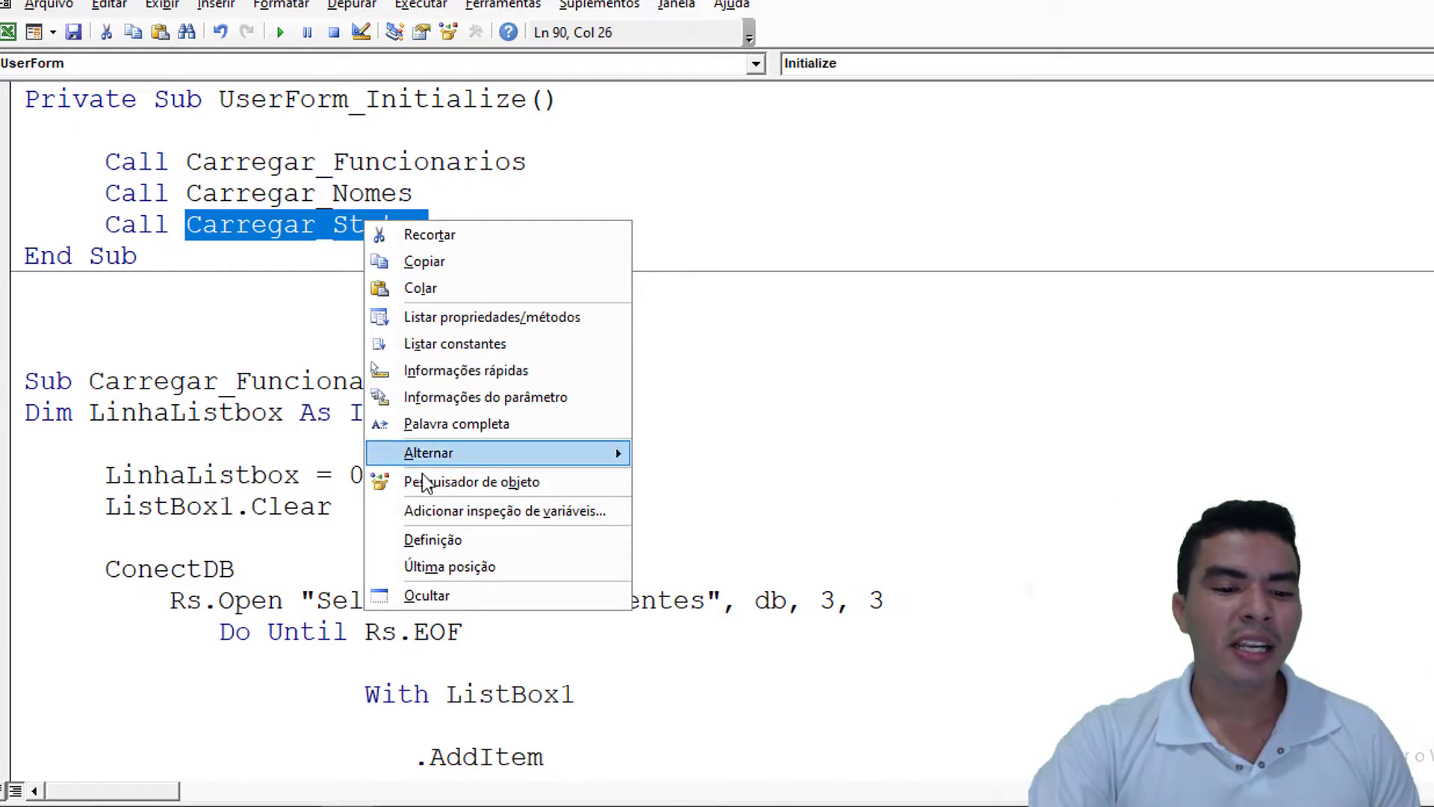
{"action": "left_click", "coordinate": [442, 538]}
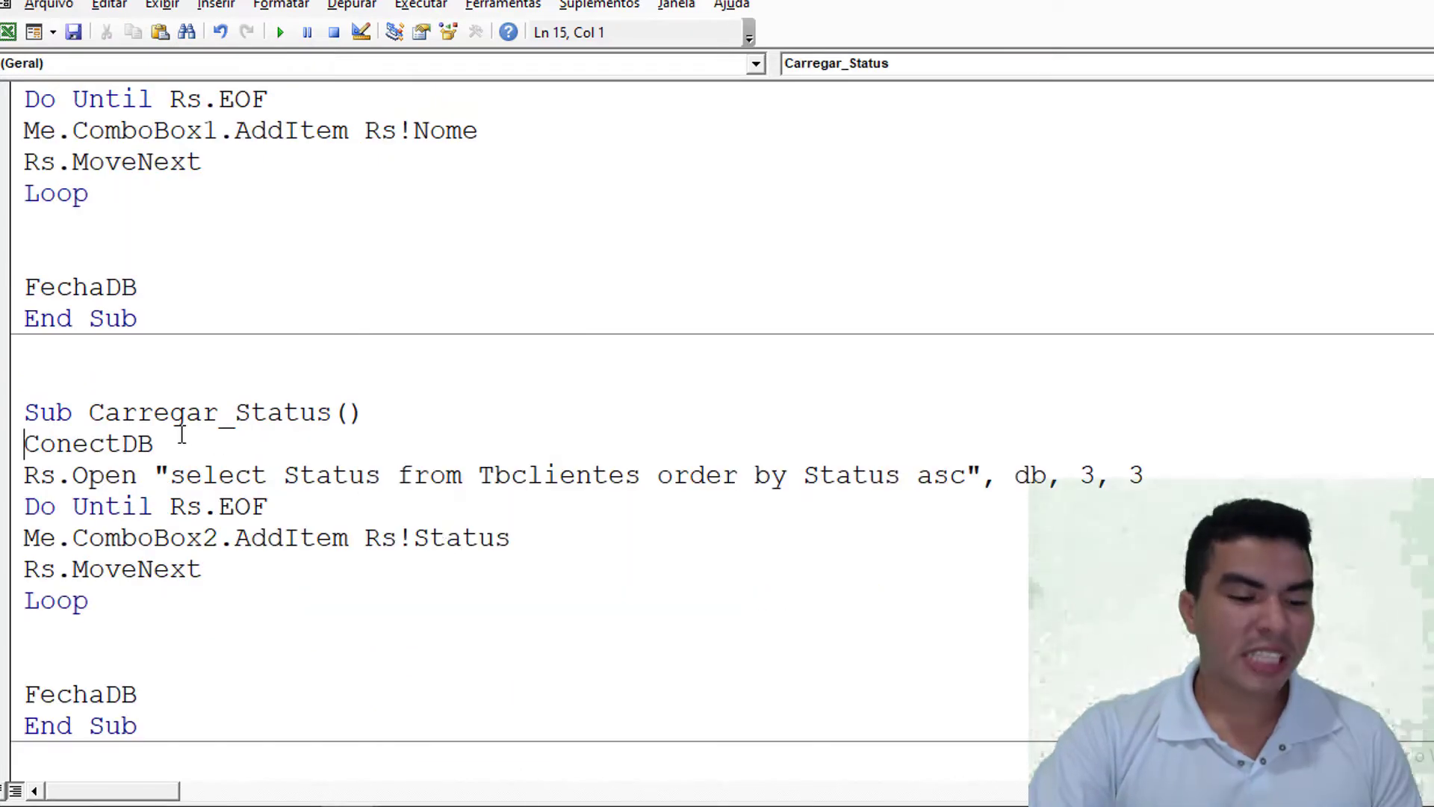
Add 'distinct' after 'select' in the Rs.Open query and rerun the form.
{"action": "left_click_drag", "start_coordinate": [416, 386], "coordinate": [769, 211]}
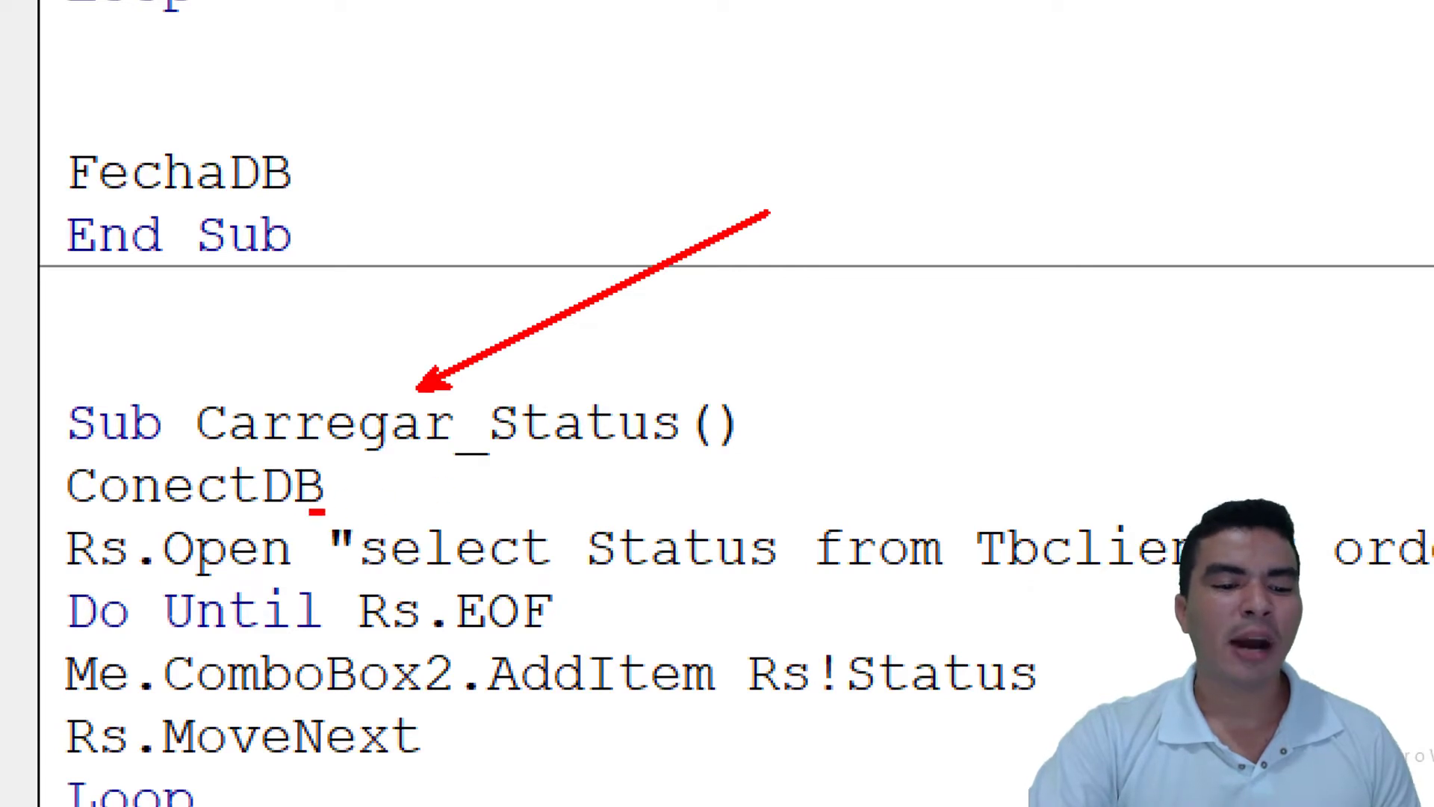
{"action": "left_click_drag", "start_coordinate": [308, 512], "coordinate": [786, 580]}
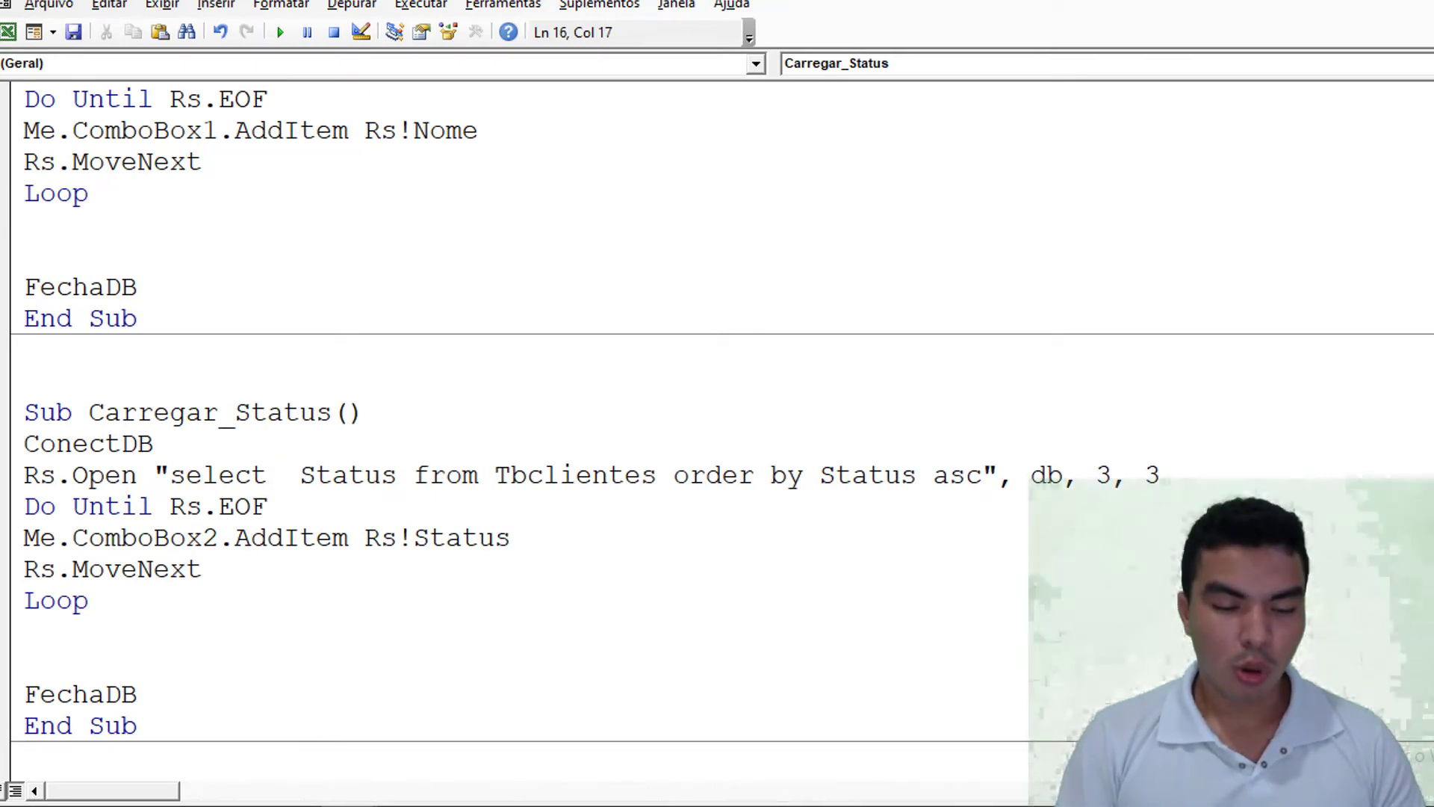
{"action": "type", "text": "di"}
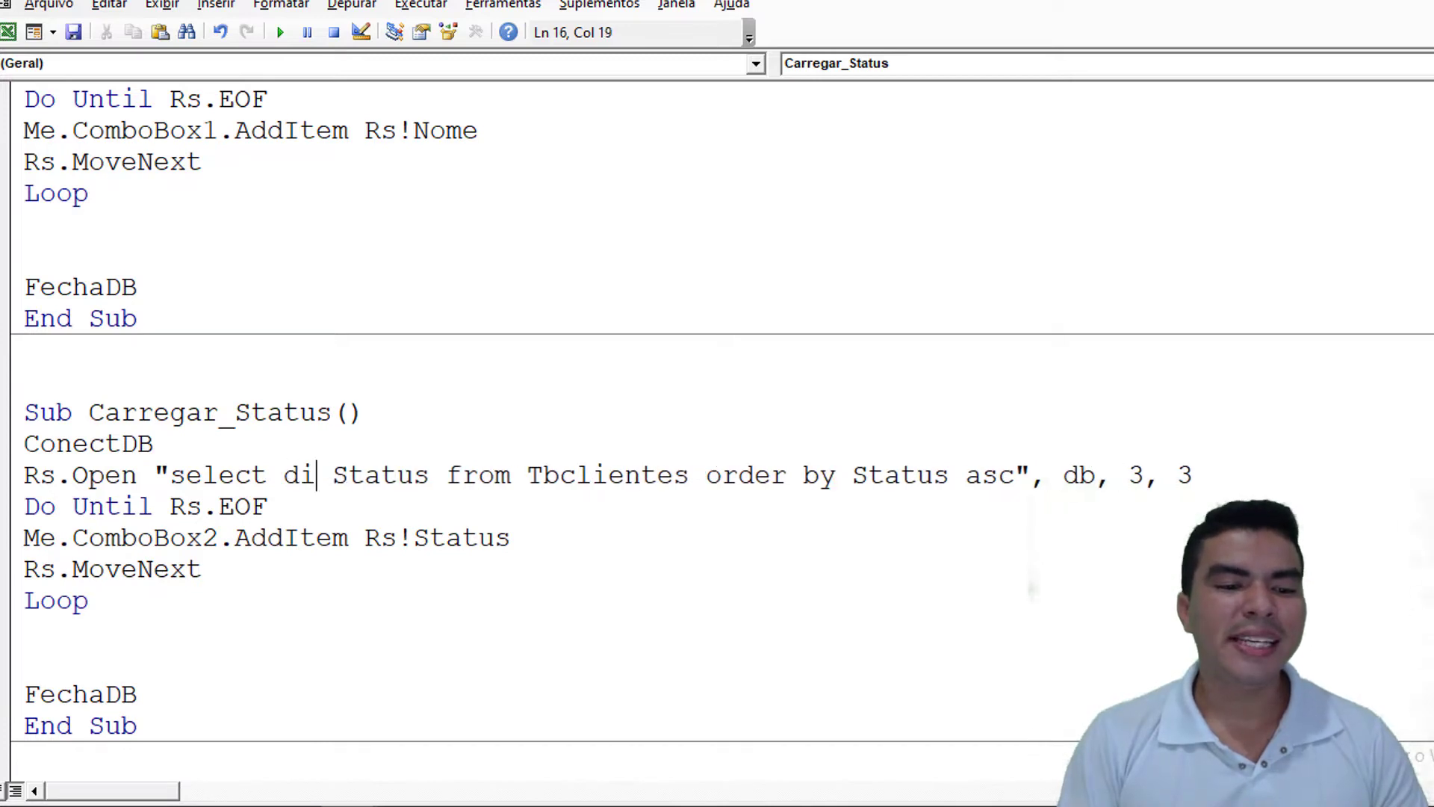
{"action": "type", "text": "stinct"}
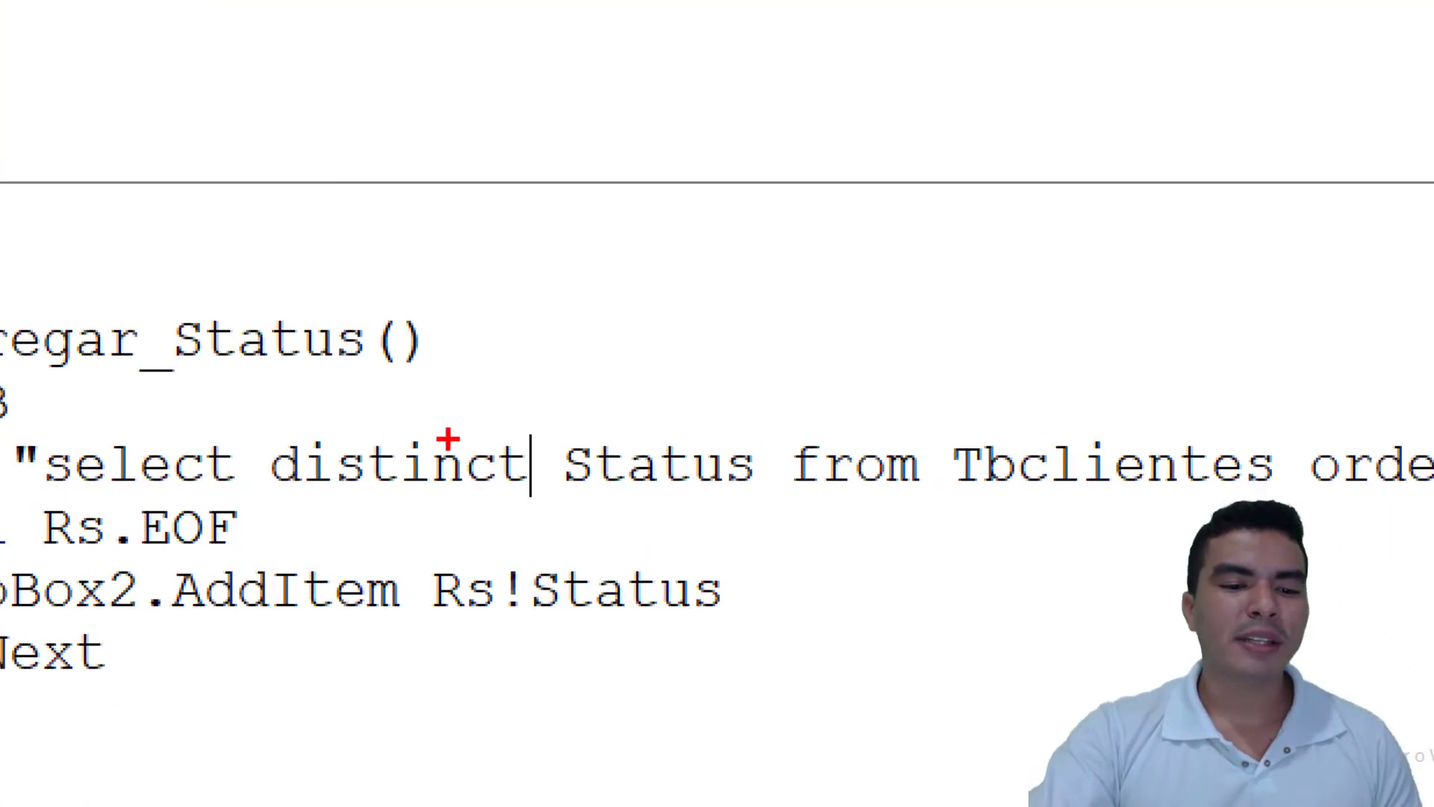
{"action": "left_click_drag", "start_coordinate": [448, 440], "coordinate": [686, 272]}
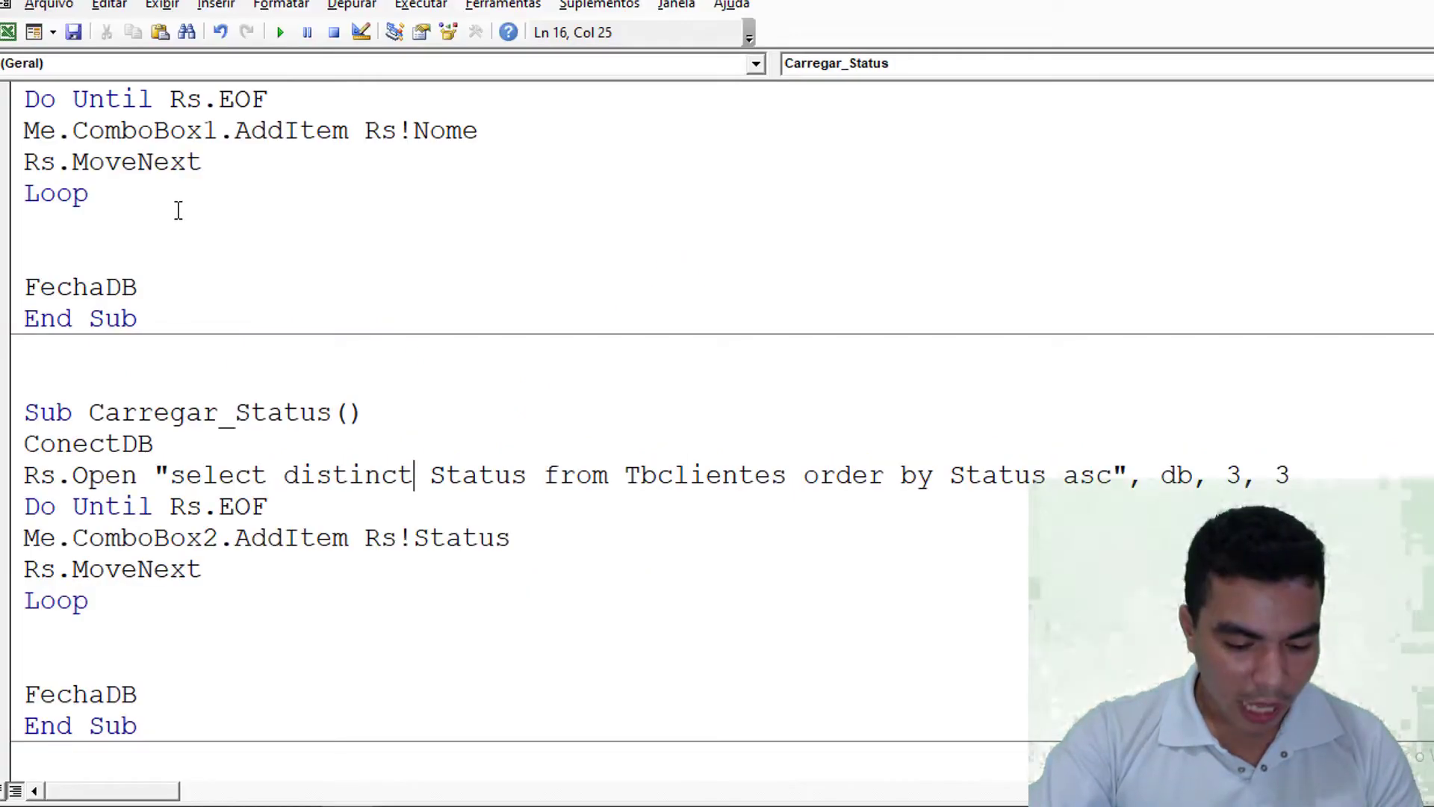
{"action": "key", "text": "F5"}
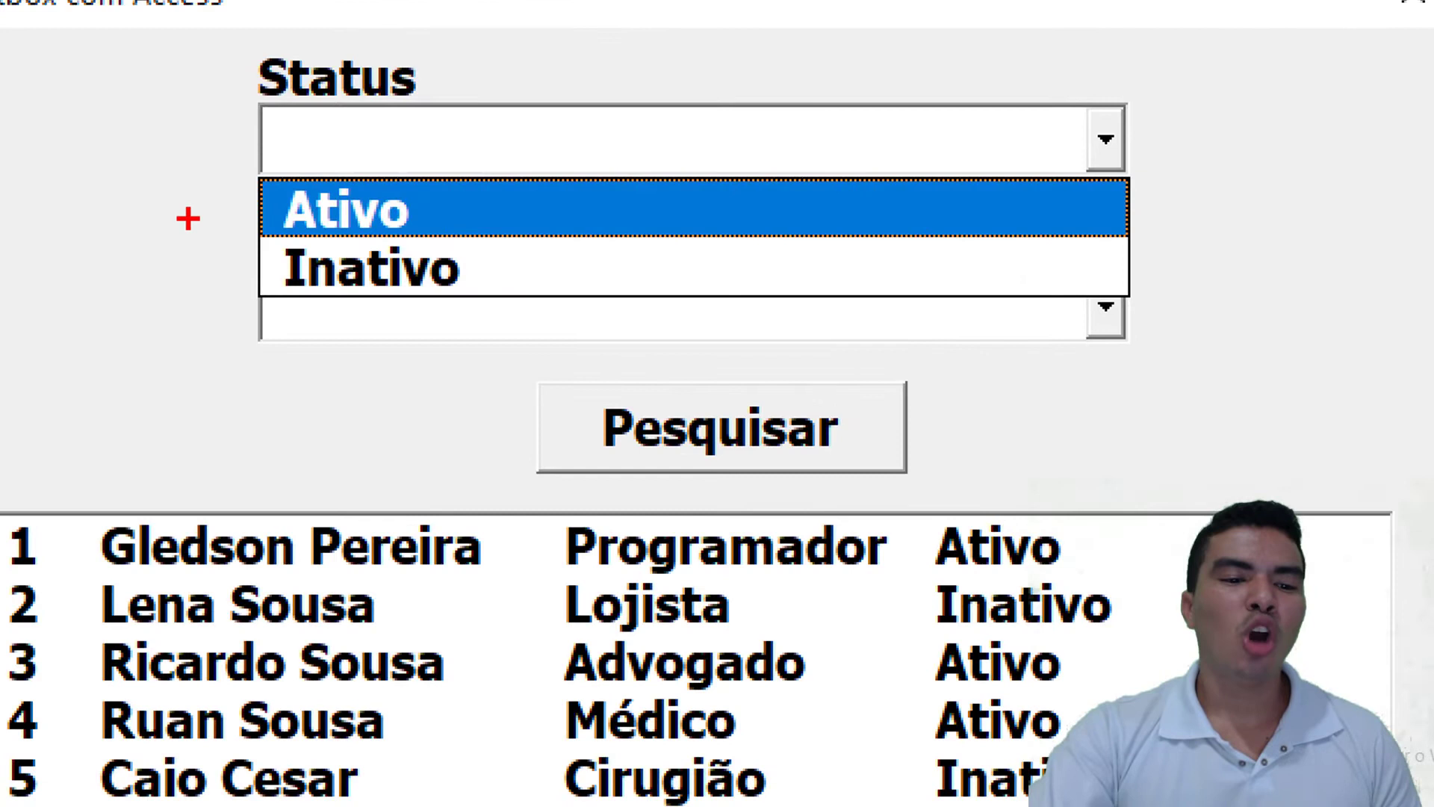
Confirm the Status list now holds only Ativo and Inativo, and filter to Ativo.
{"action": "left_click_drag", "start_coordinate": [518, 154], "coordinate": [565, 184]}
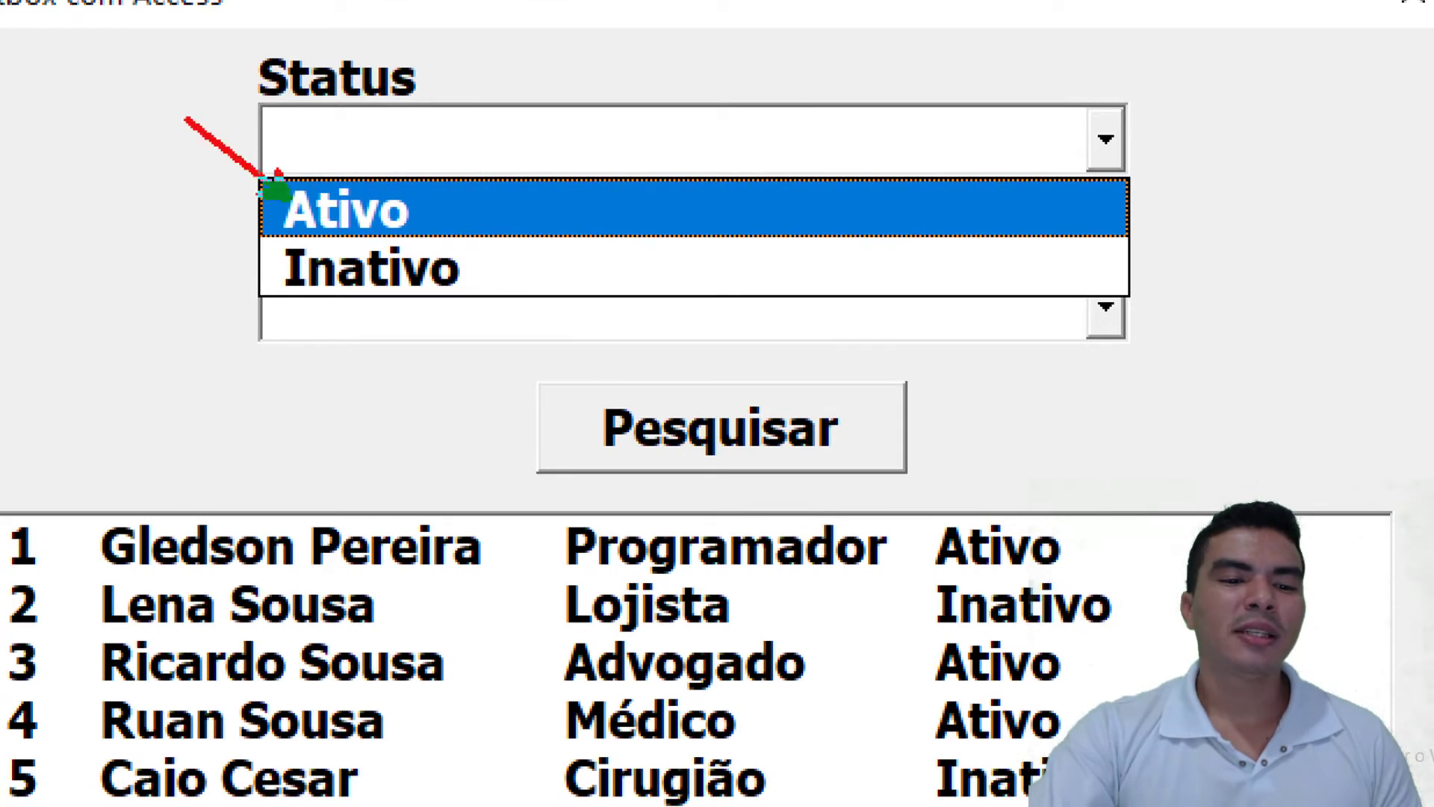
{"action": "left_click_drag", "start_coordinate": [239, 252], "coordinate": [133, 381]}
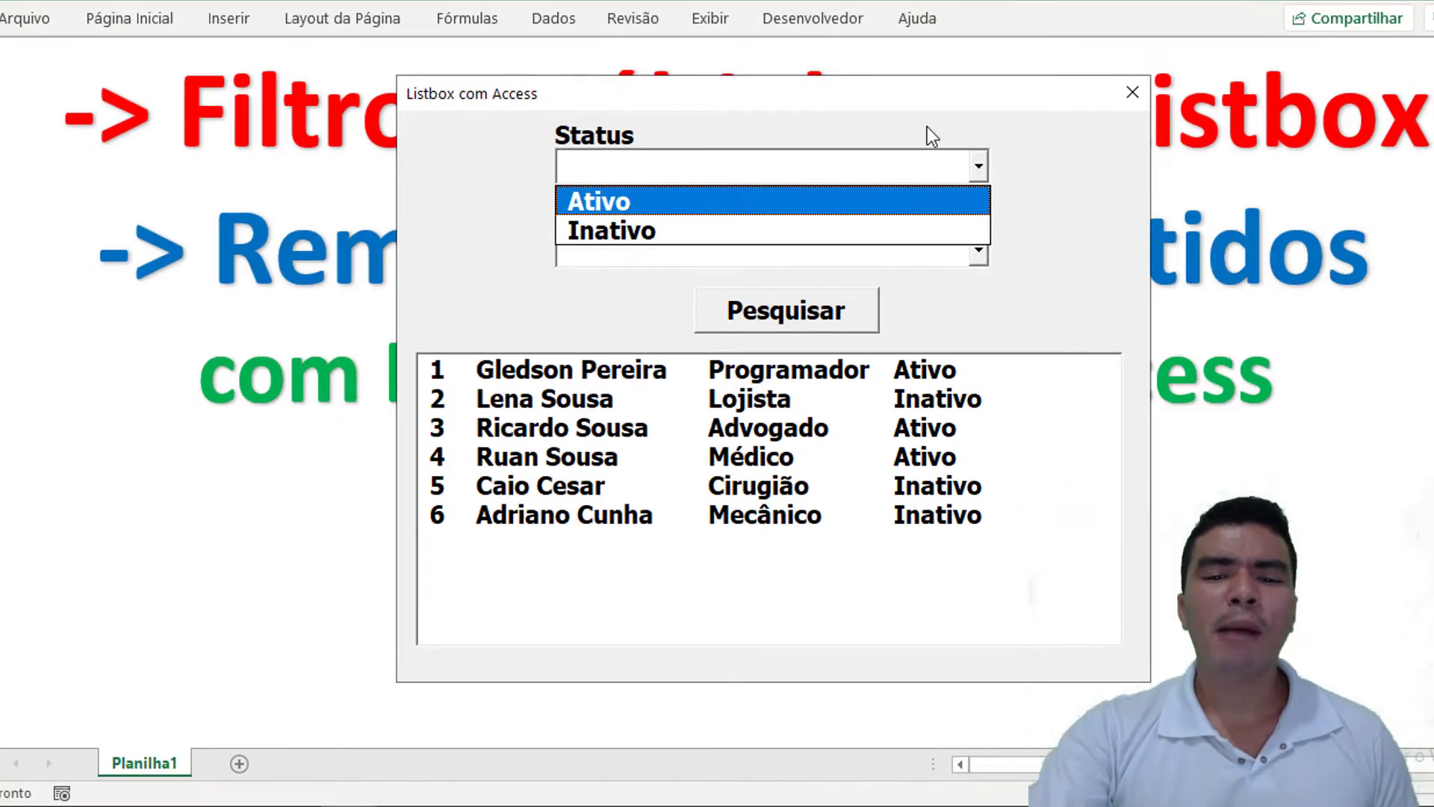
{"action": "left_click", "coordinate": [926, 128]}
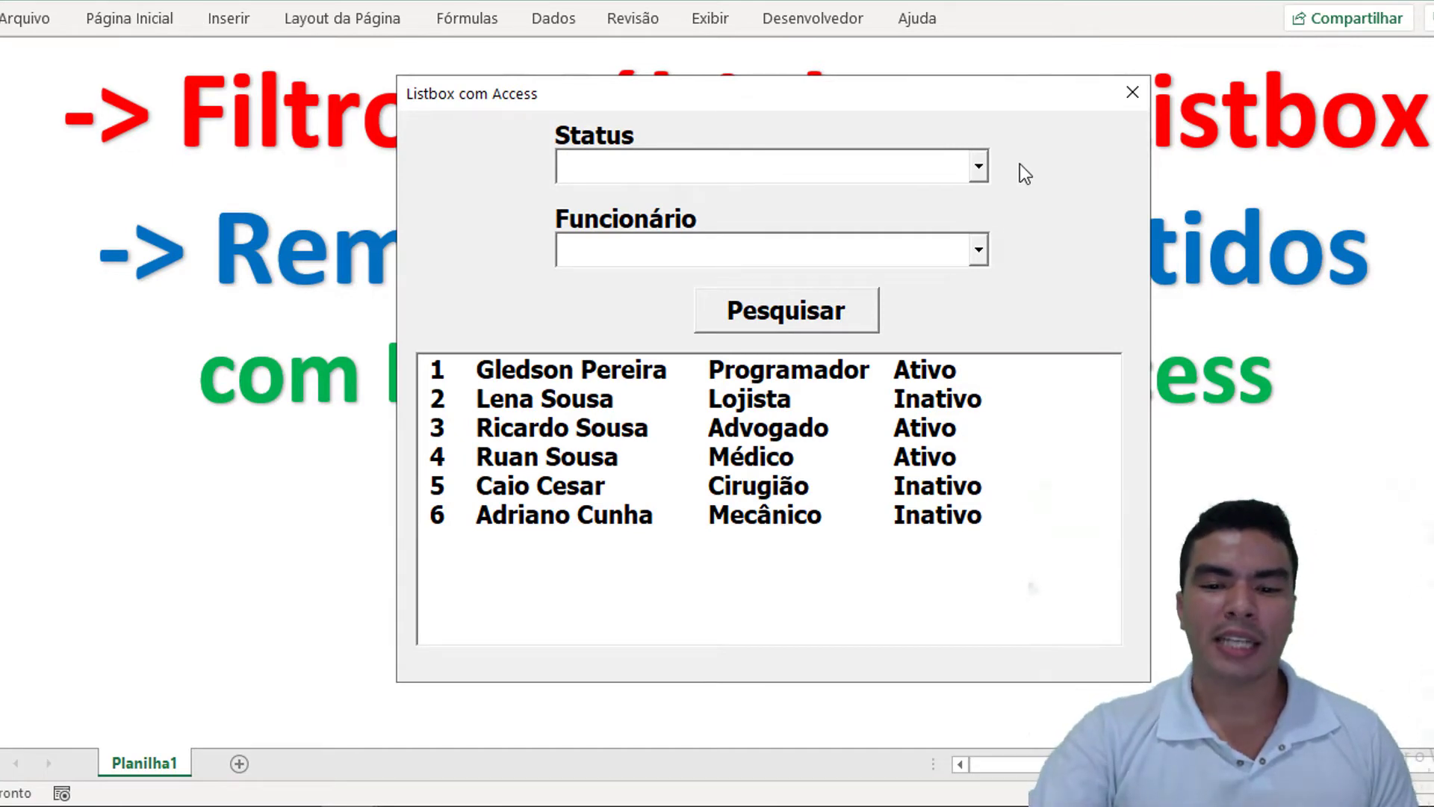
{"action": "left_click", "coordinate": [980, 171]}
{"action": "left_click", "coordinate": [885, 198]}
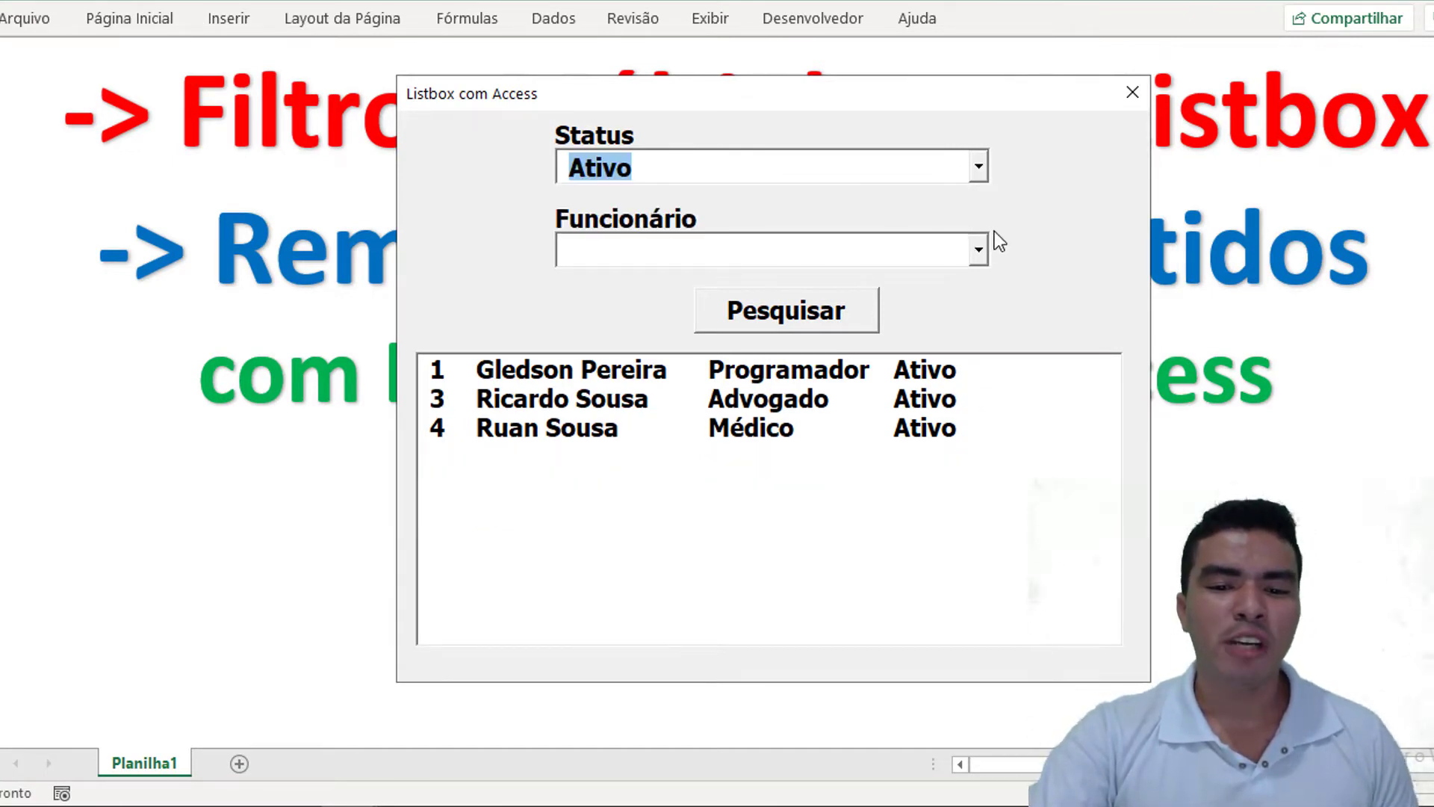
Filter the list by two different employees in Funcionário, then close the form.
{"action": "left_click", "coordinate": [984, 252]}
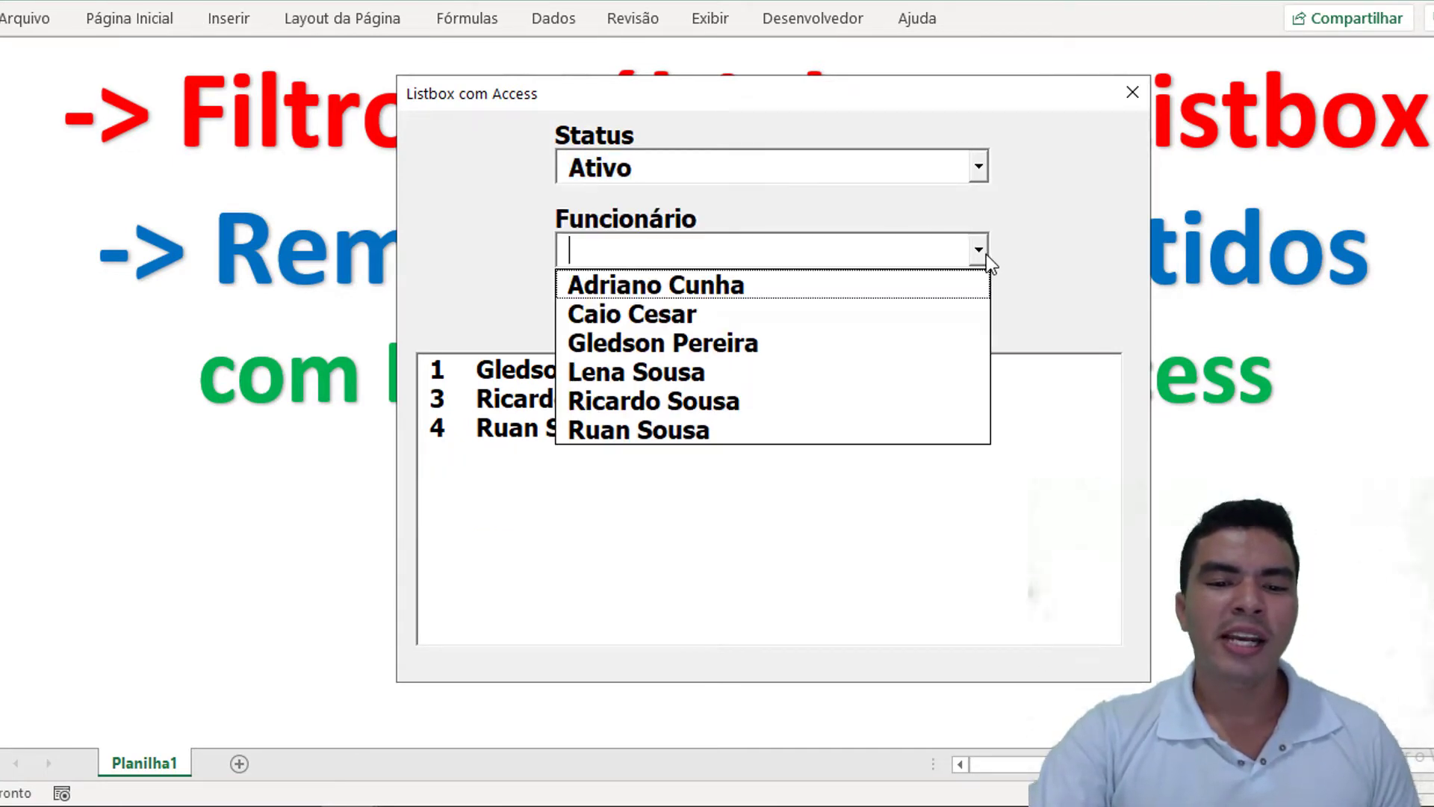
{"action": "left_click", "coordinate": [732, 344]}
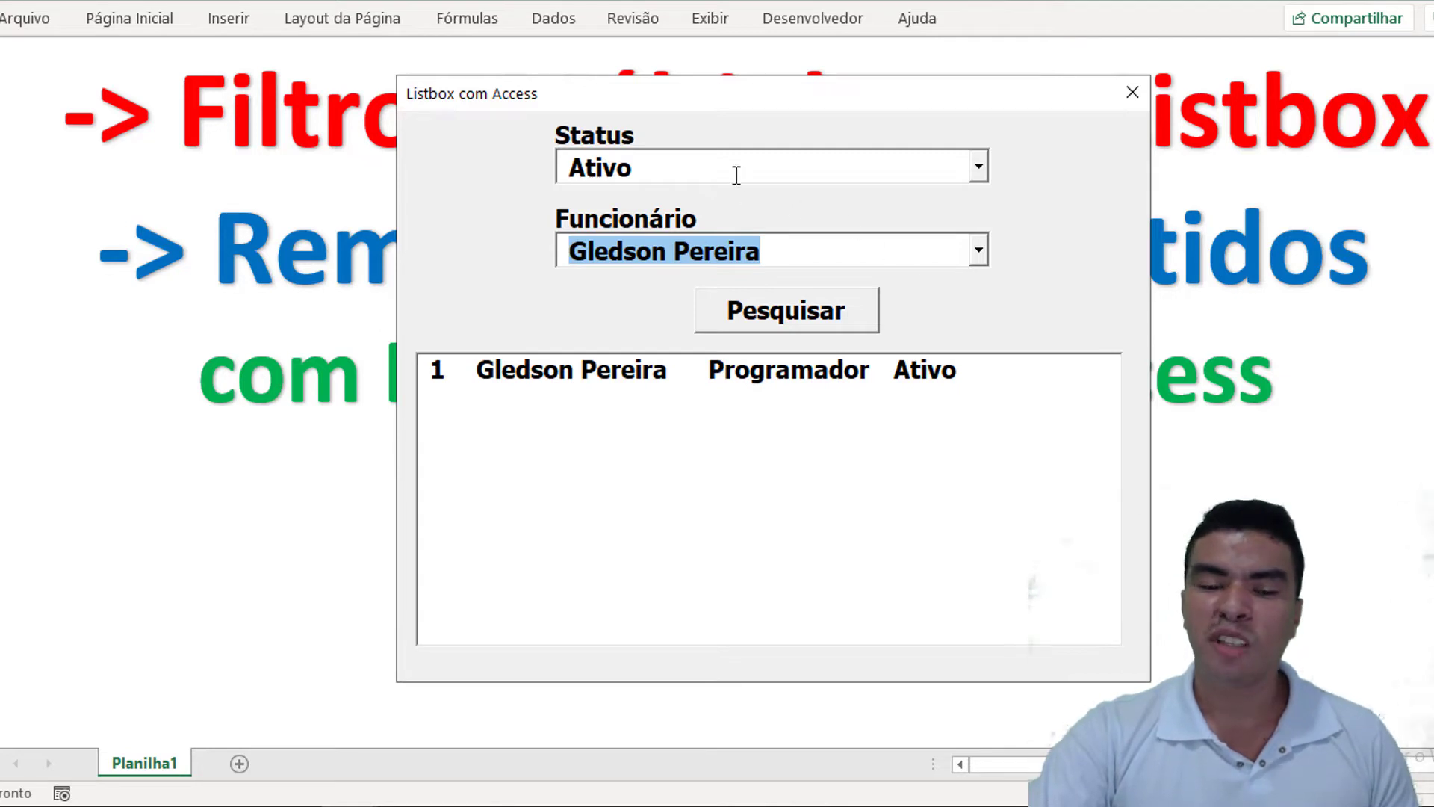
{"action": "left_click", "coordinate": [978, 256]}
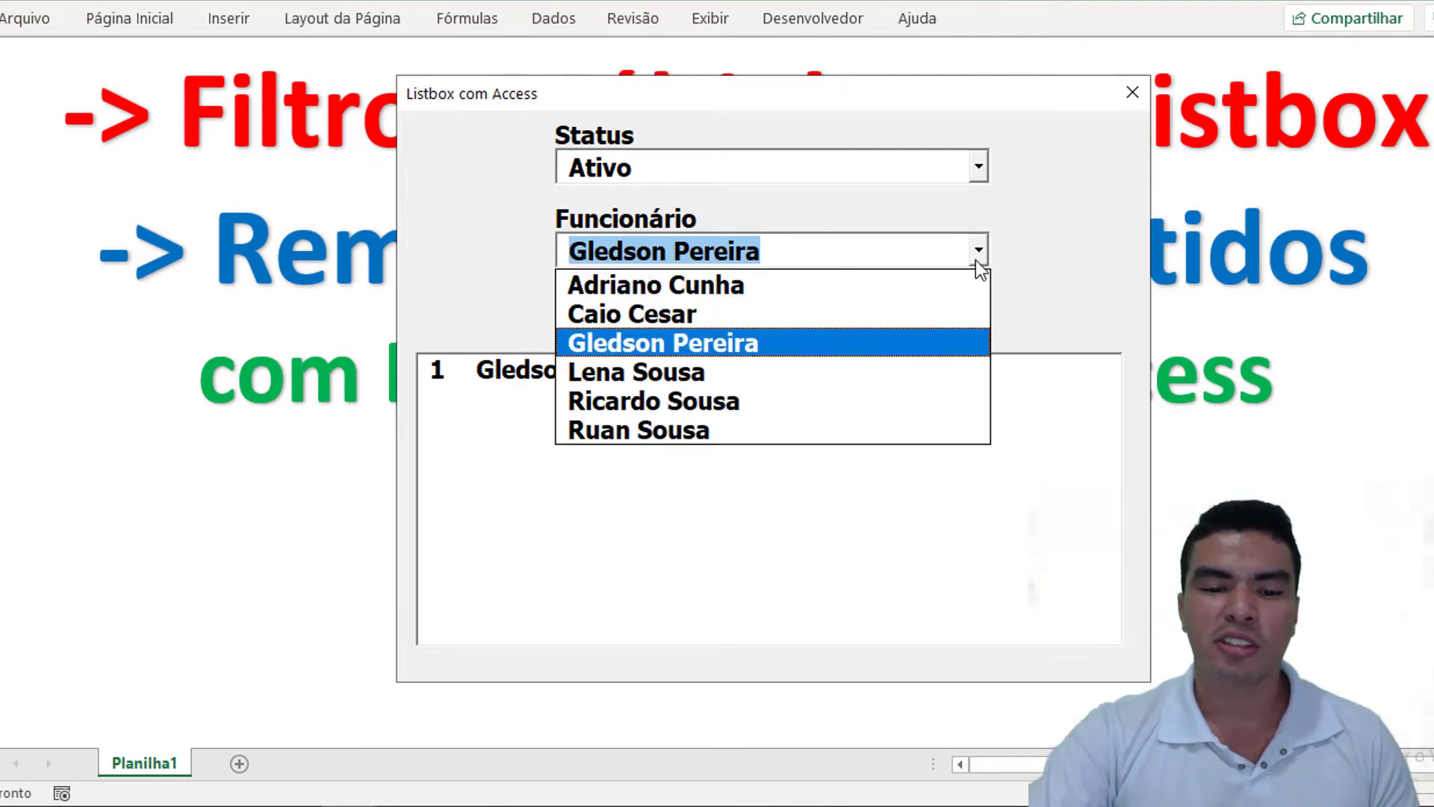
{"action": "left_click", "coordinate": [752, 315]}
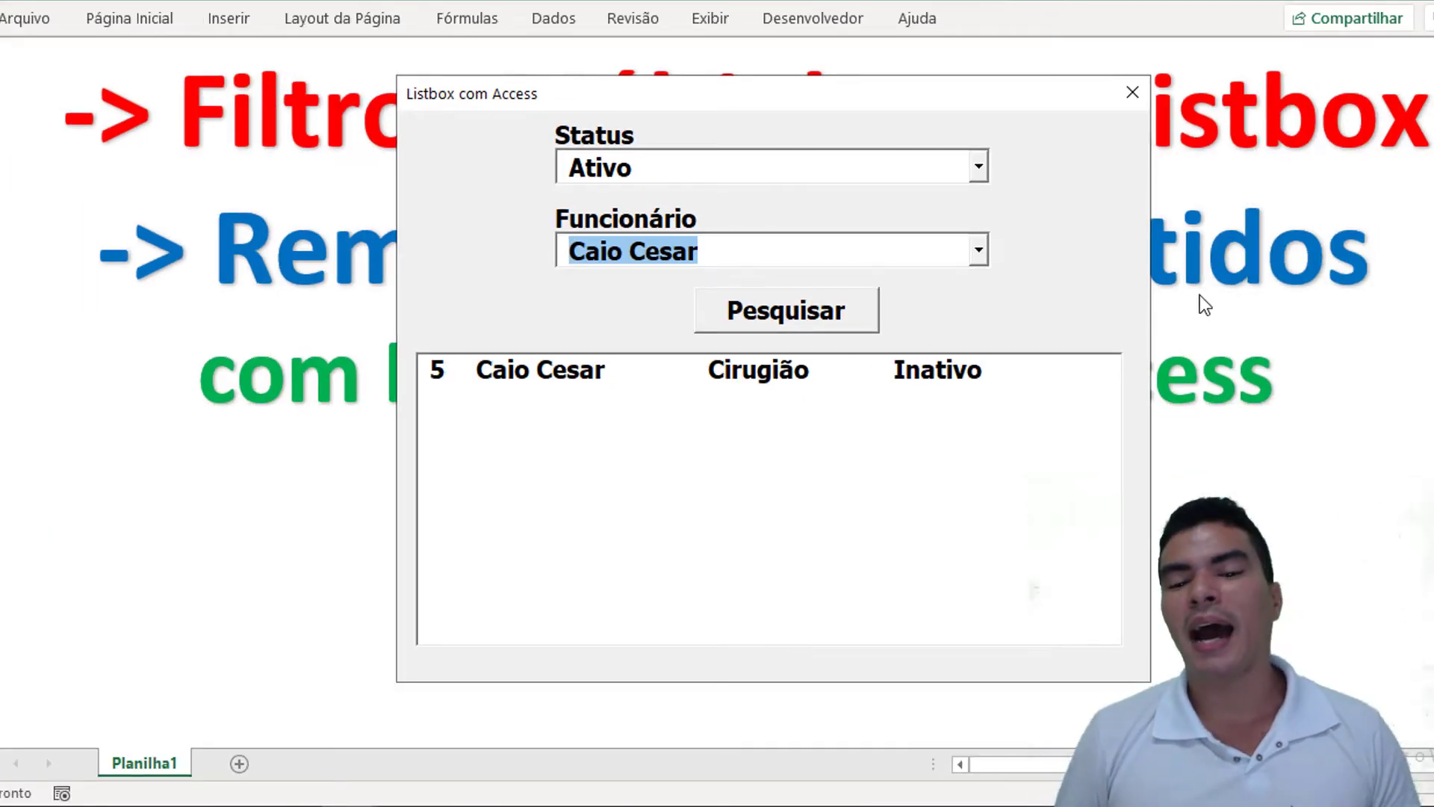
{"action": "left_click", "coordinate": [1133, 93]}
{"action": "left_click", "coordinate": [792, 23]}
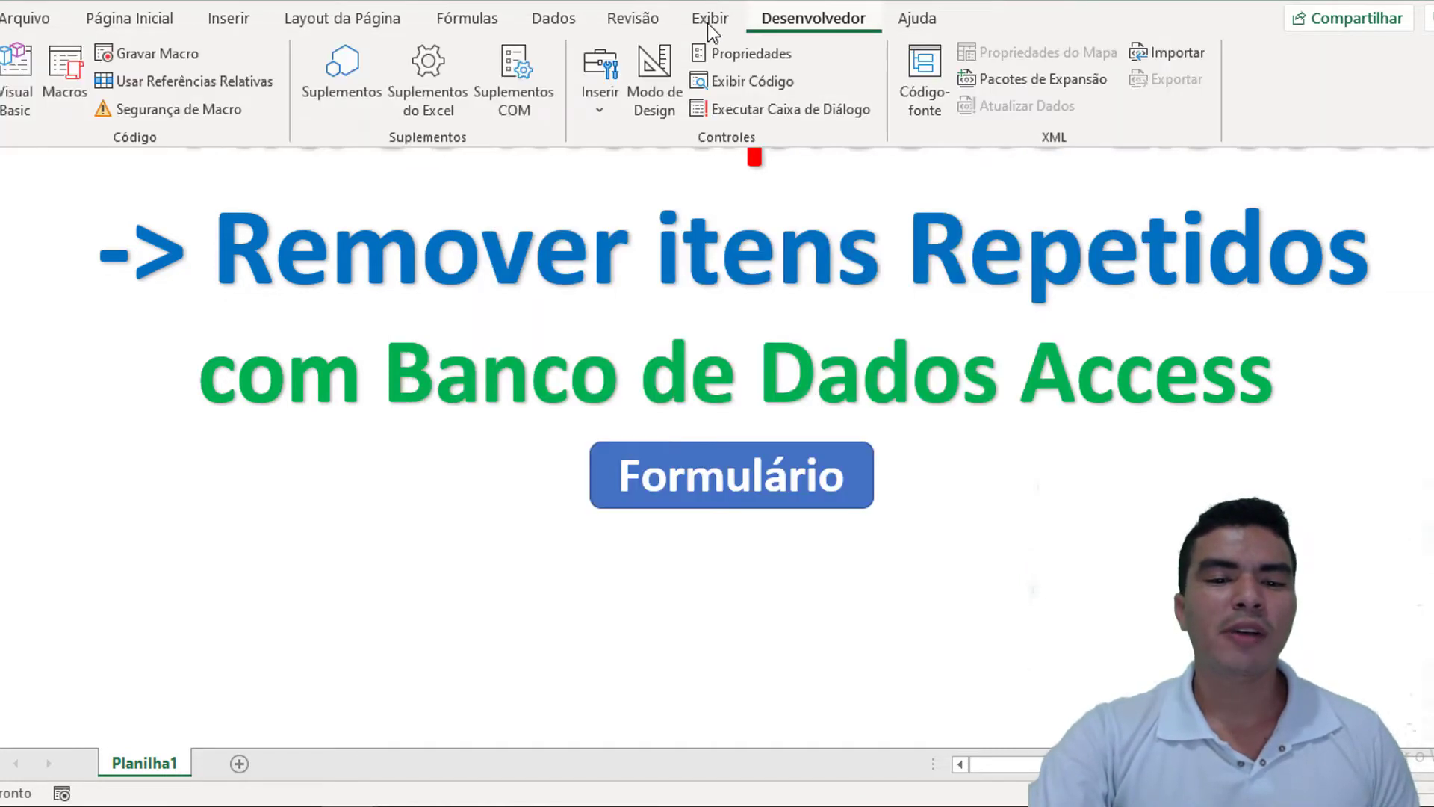
Copy the ComboBox2_Change filtering code and add an empty CommandButton1_Click procedure for Pesquisar.
{"action": "left_click", "coordinate": [15, 81]}
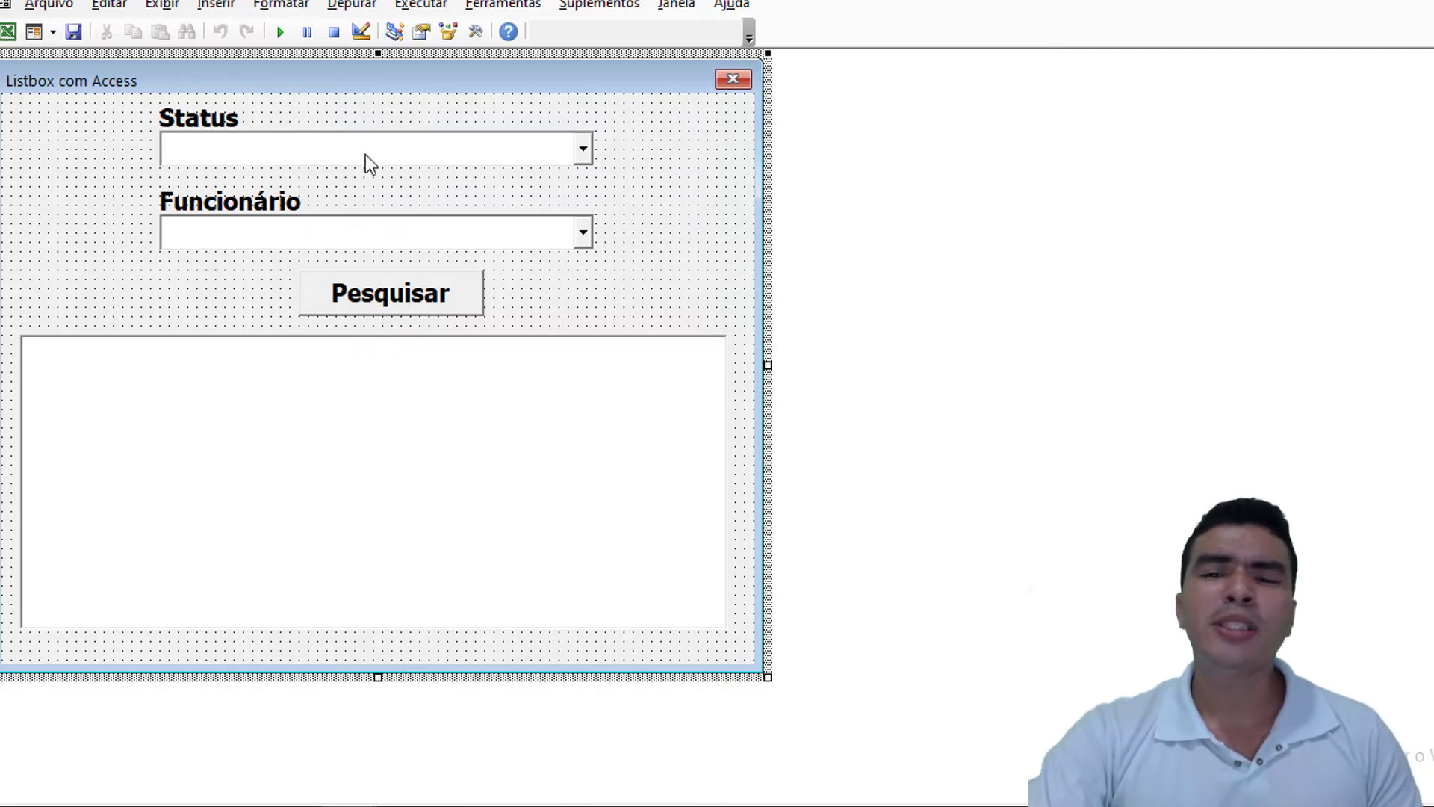
{"action": "left_click", "coordinate": [354, 160]}
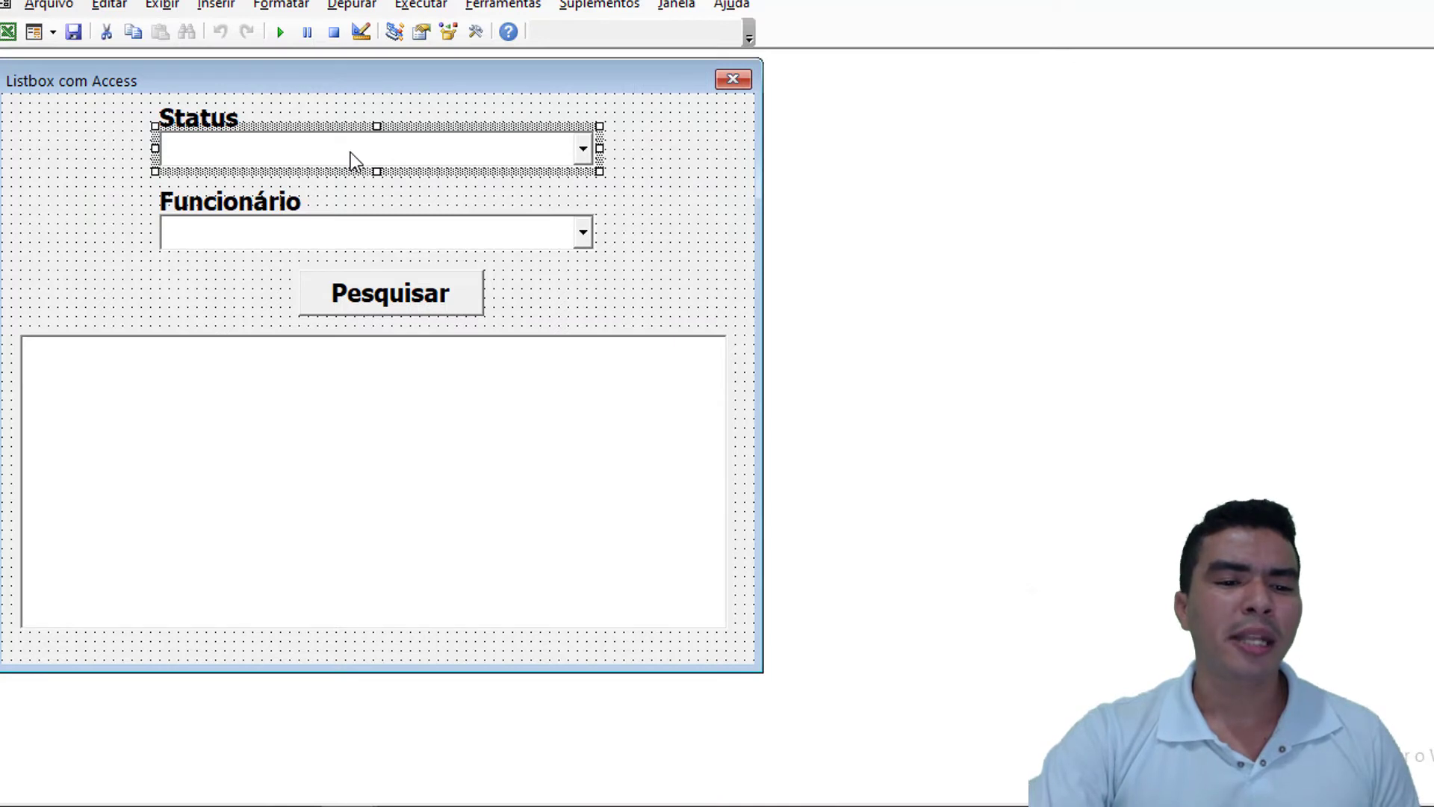
{"action": "double_click", "coordinate": [351, 152]}
{"action": "left_click", "coordinate": [278, 604], "text": "shift"}
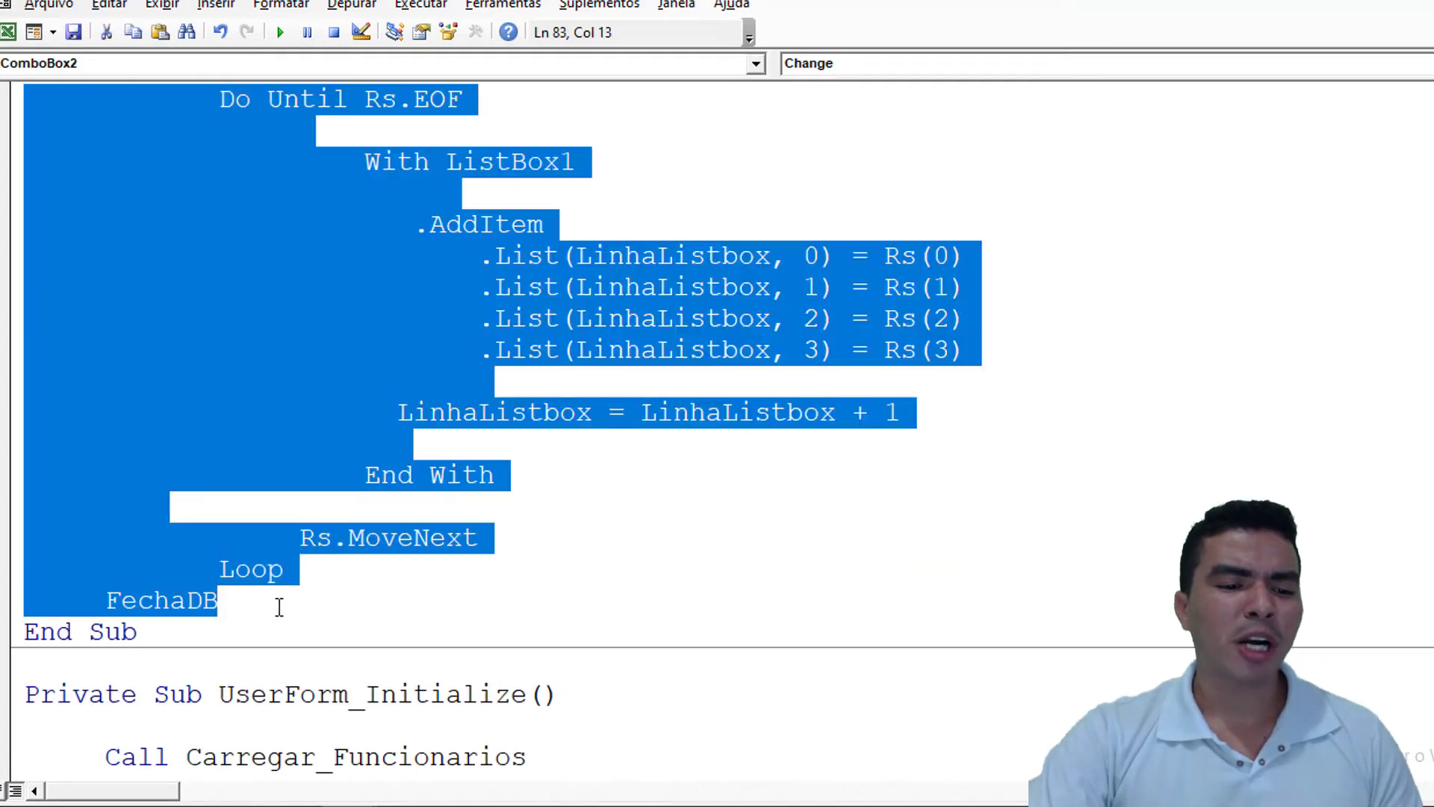
{"action": "scroll", "coordinate": [315, 433], "scroll_direction": "up", "scroll_amount": 4}
{"action": "key", "text": "ctrl+c"}
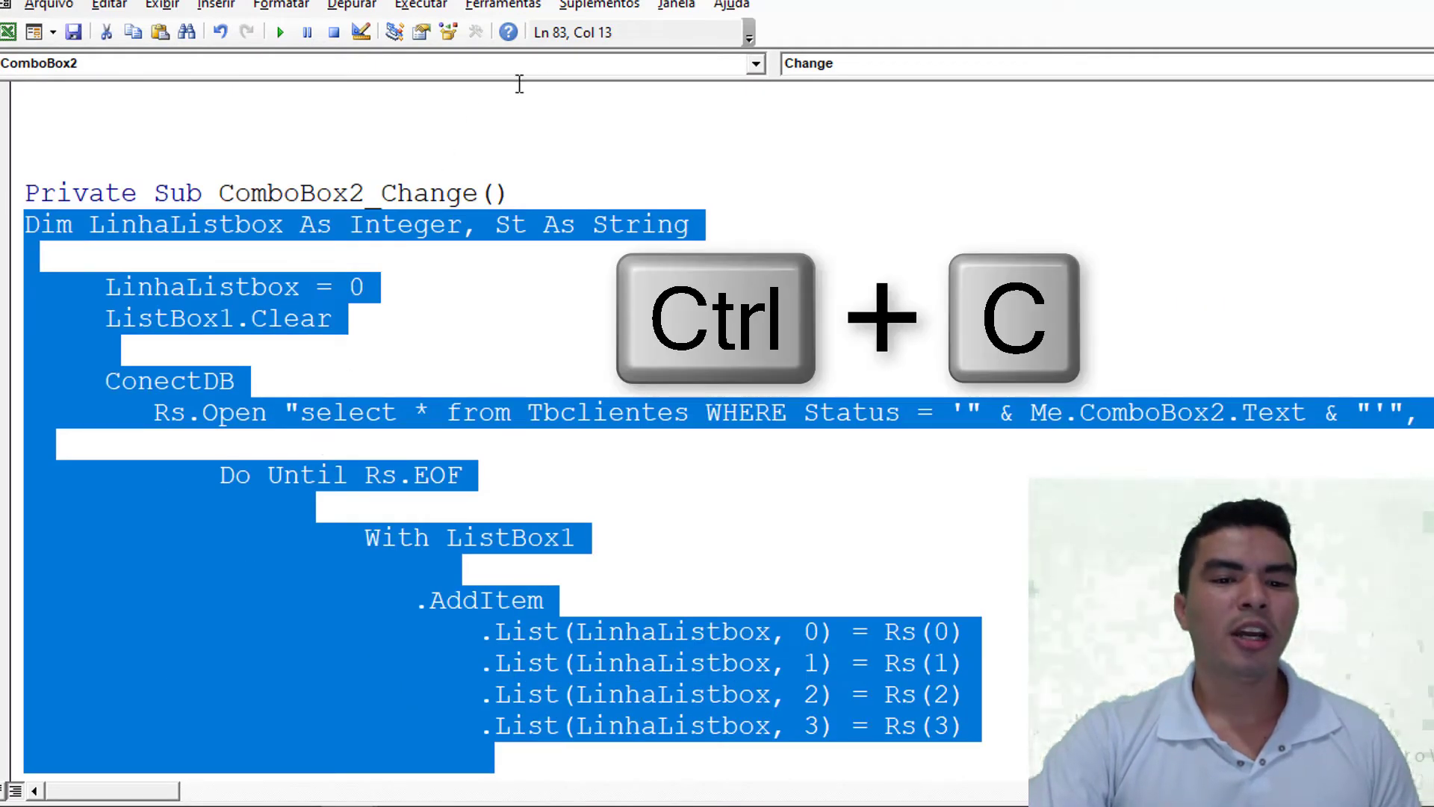
{"action": "left_click", "coordinate": [756, 63]}
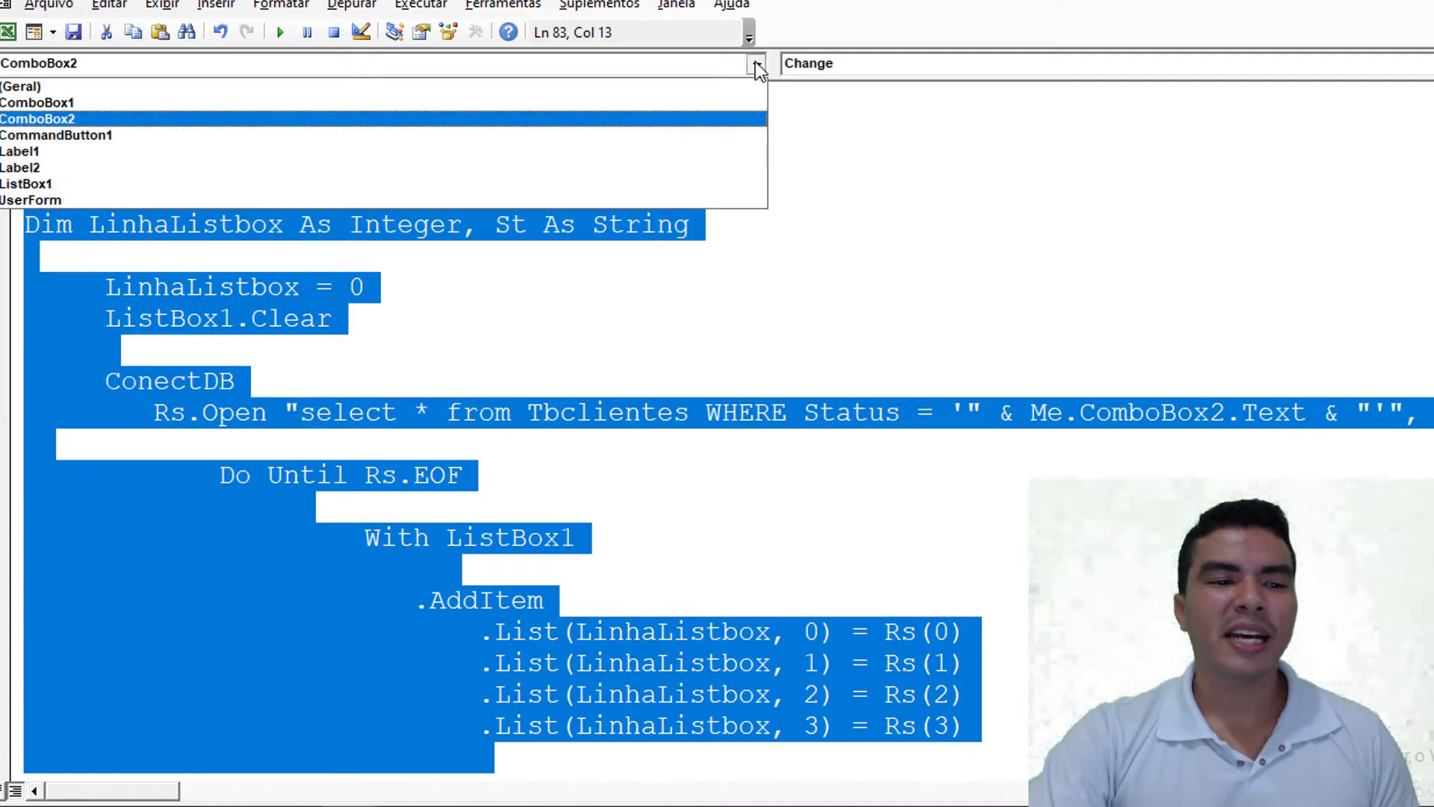
{"action": "left_click", "coordinate": [596, 139]}
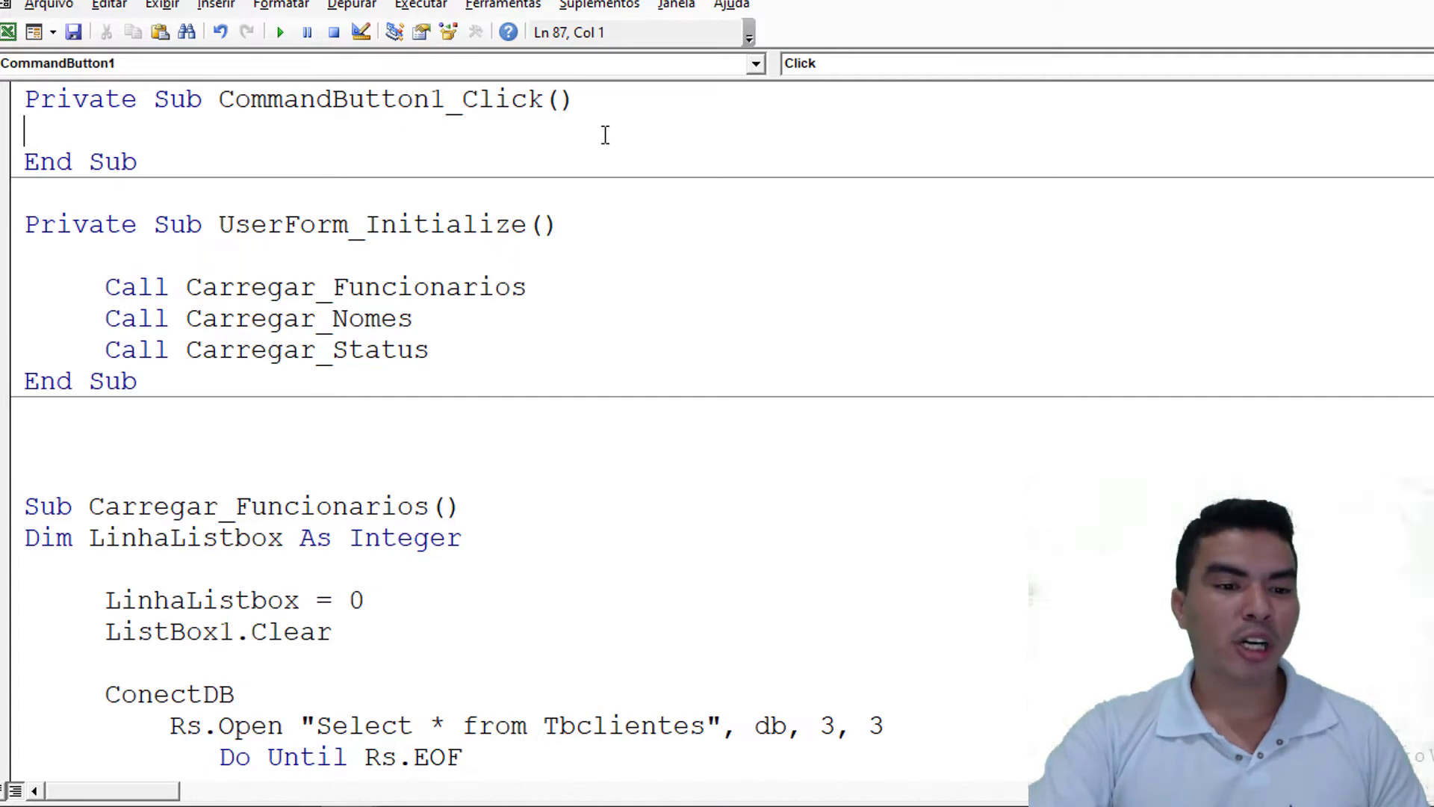
Paste the filter code into CommandButton1_Click and append 'and' after the Status condition.
{"action": "key", "text": "ctrl+v"}
{"action": "scroll", "coordinate": [579, 203], "scroll_direction": "up", "scroll_amount": 1}
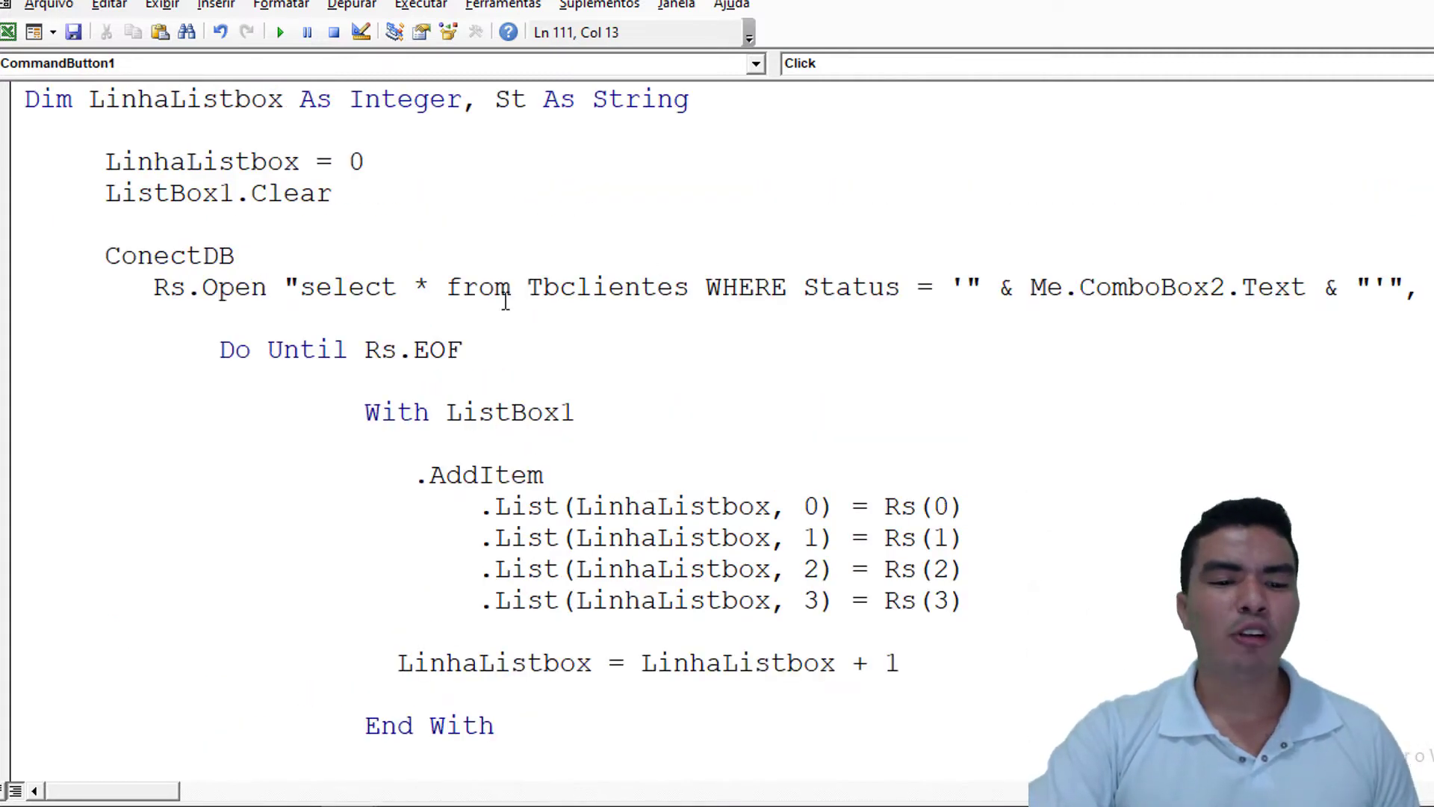
{"action": "left_click_drag", "start_coordinate": [688, 288], "coordinate": [1309, 297]}
{"action": "left_click", "coordinate": [801, 288]}
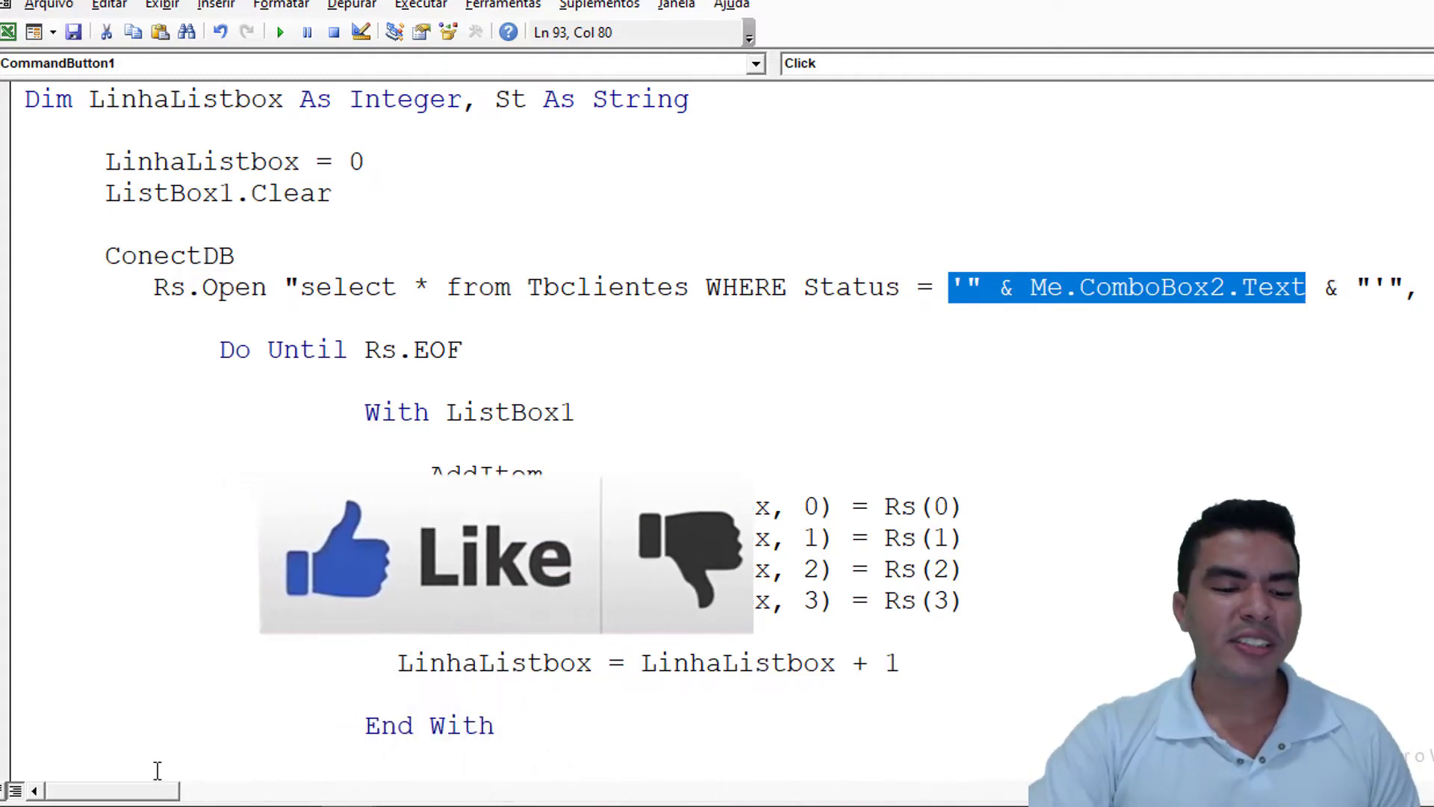
{"action": "left_click_drag", "start_coordinate": [158, 791], "coordinate": [180, 790]}
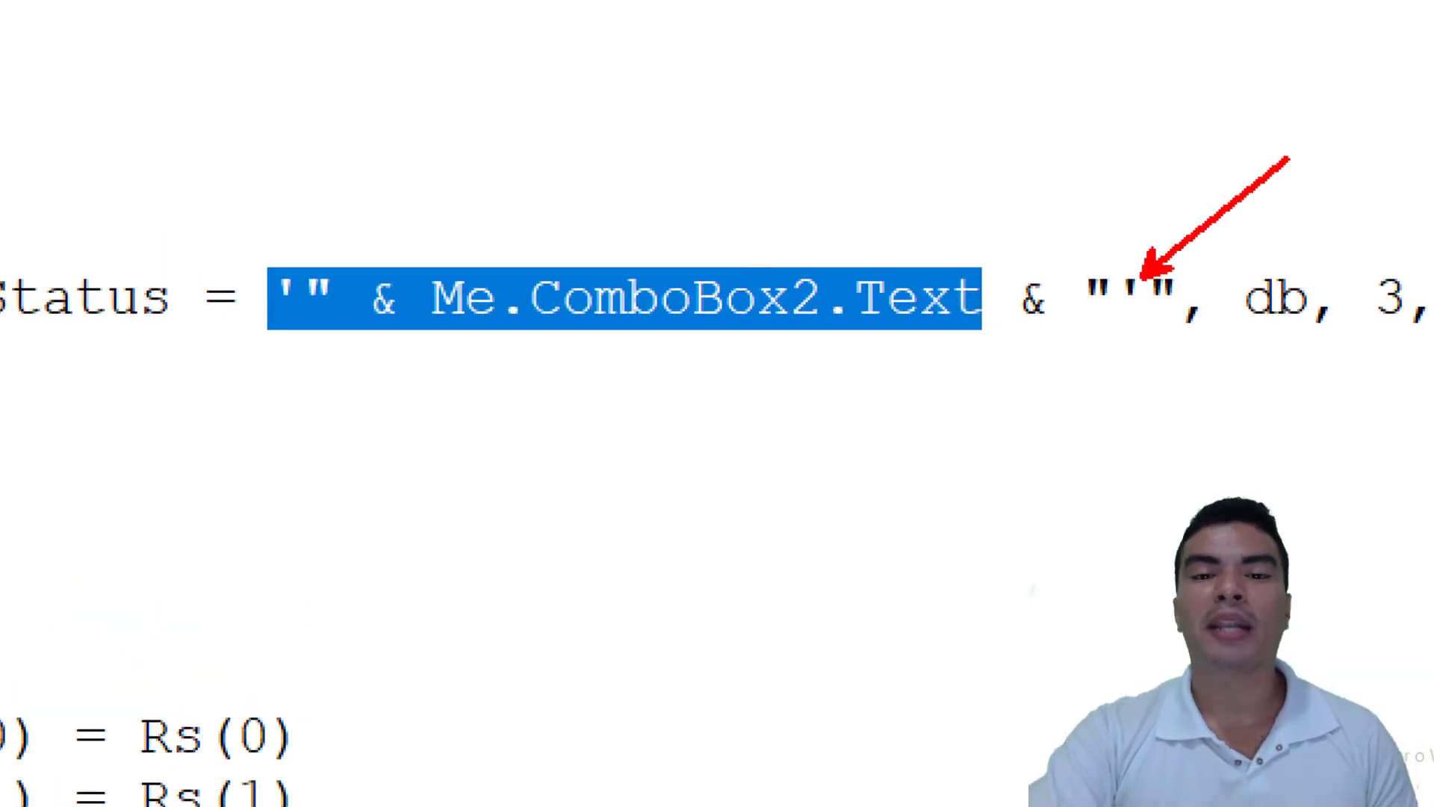
{"action": "left_click", "coordinate": [1148, 292]}
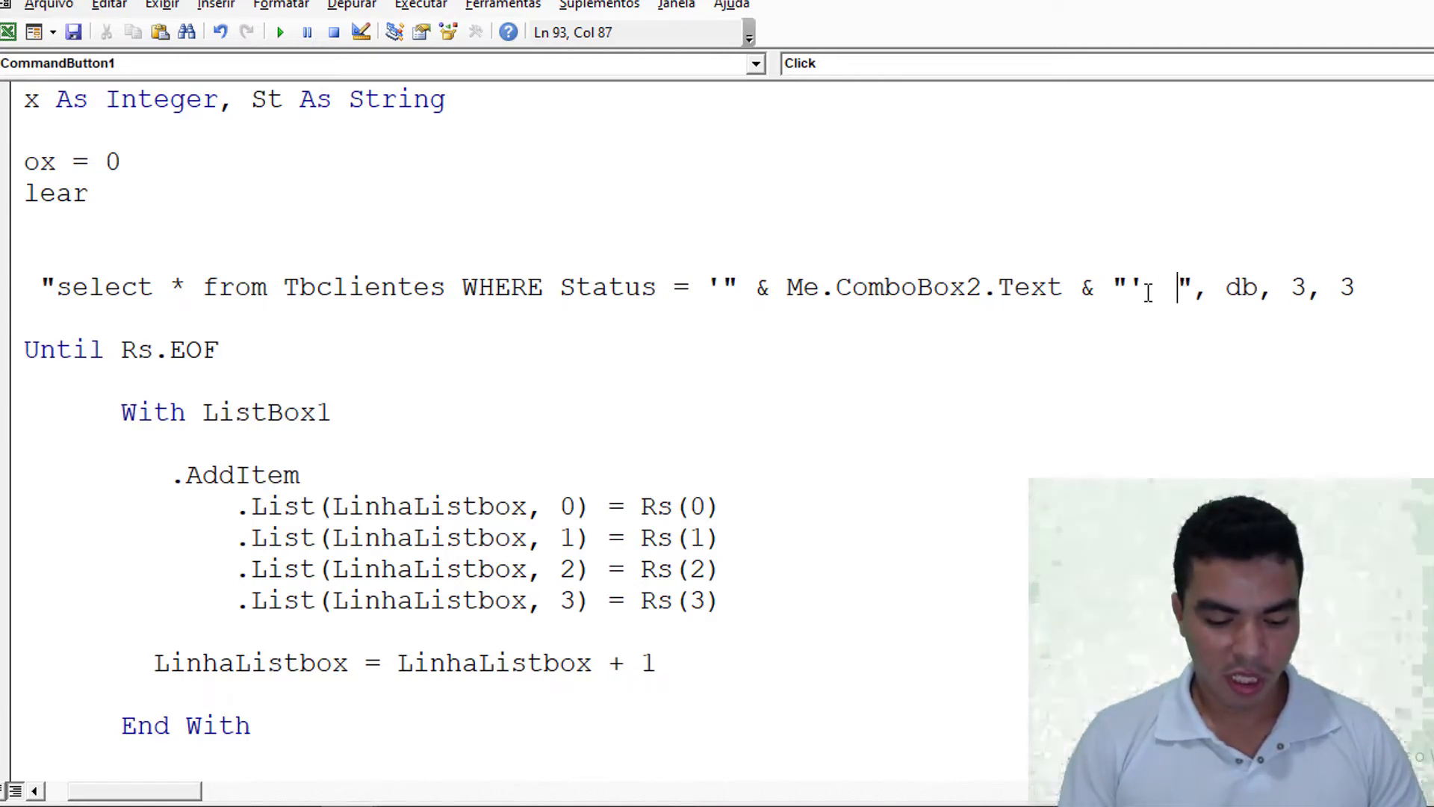
{"action": "type", "text": "and"}
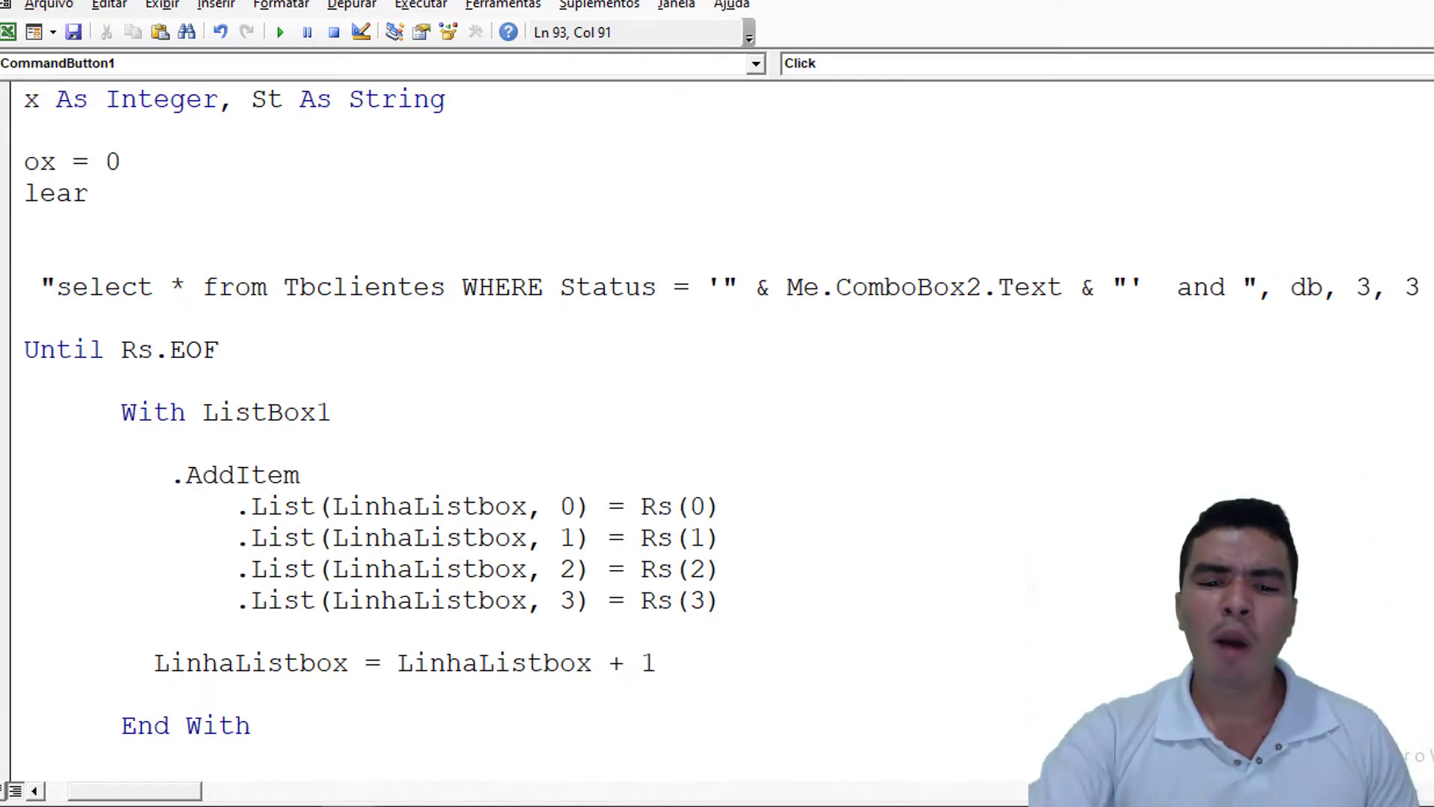
Duplicate the Status condition after 'and', changing ComboBox2 to ComboBox1 and Status to Nome.
{"action": "left_click_drag", "start_coordinate": [561, 297], "coordinate": [1151, 278]}
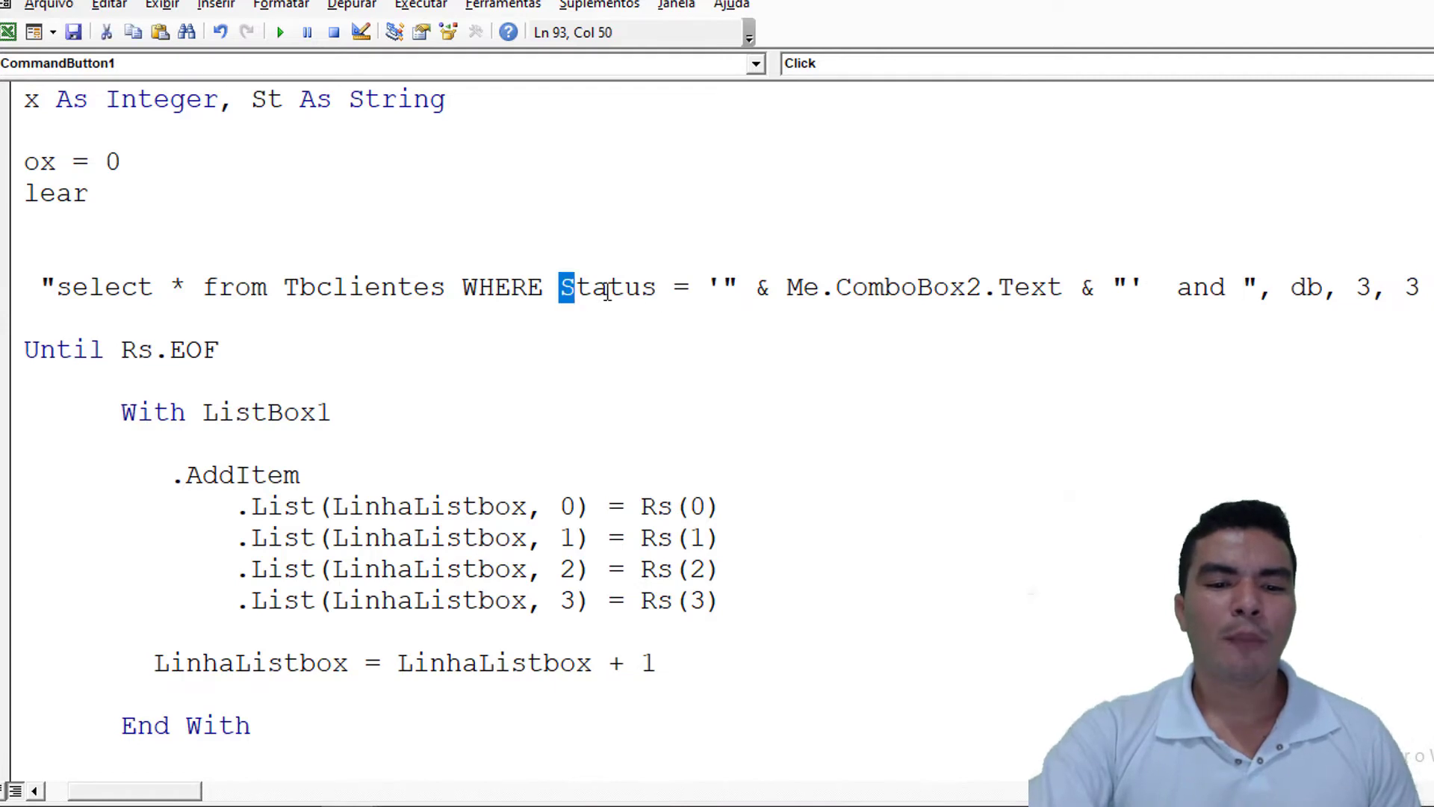
{"action": "key", "text": "ctrl+c"}
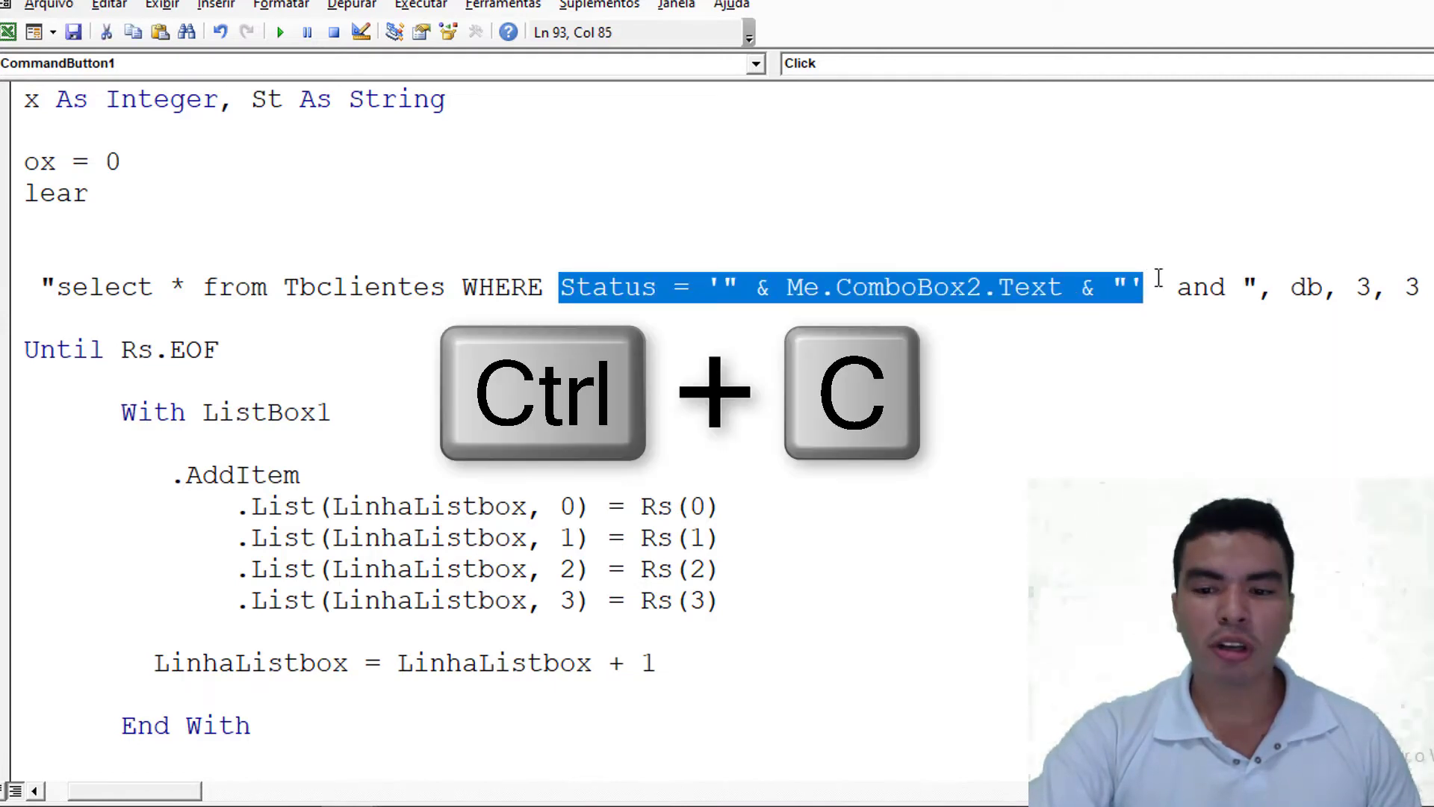
{"action": "left_click", "coordinate": [1241, 291]}
{"action": "key", "text": "ctrl+v"}
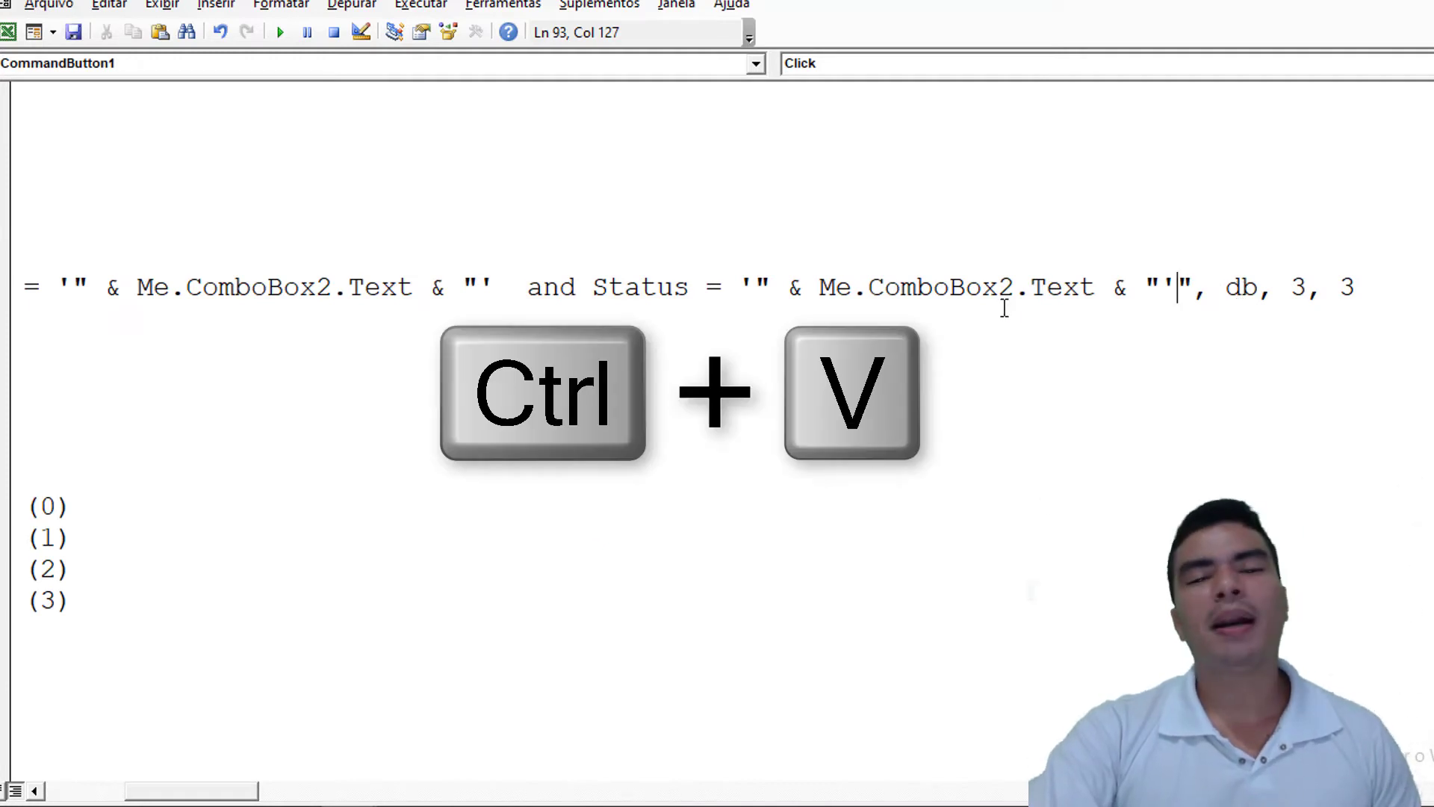
{"action": "left_click_drag", "start_coordinate": [999, 295], "coordinate": [1013, 295]}
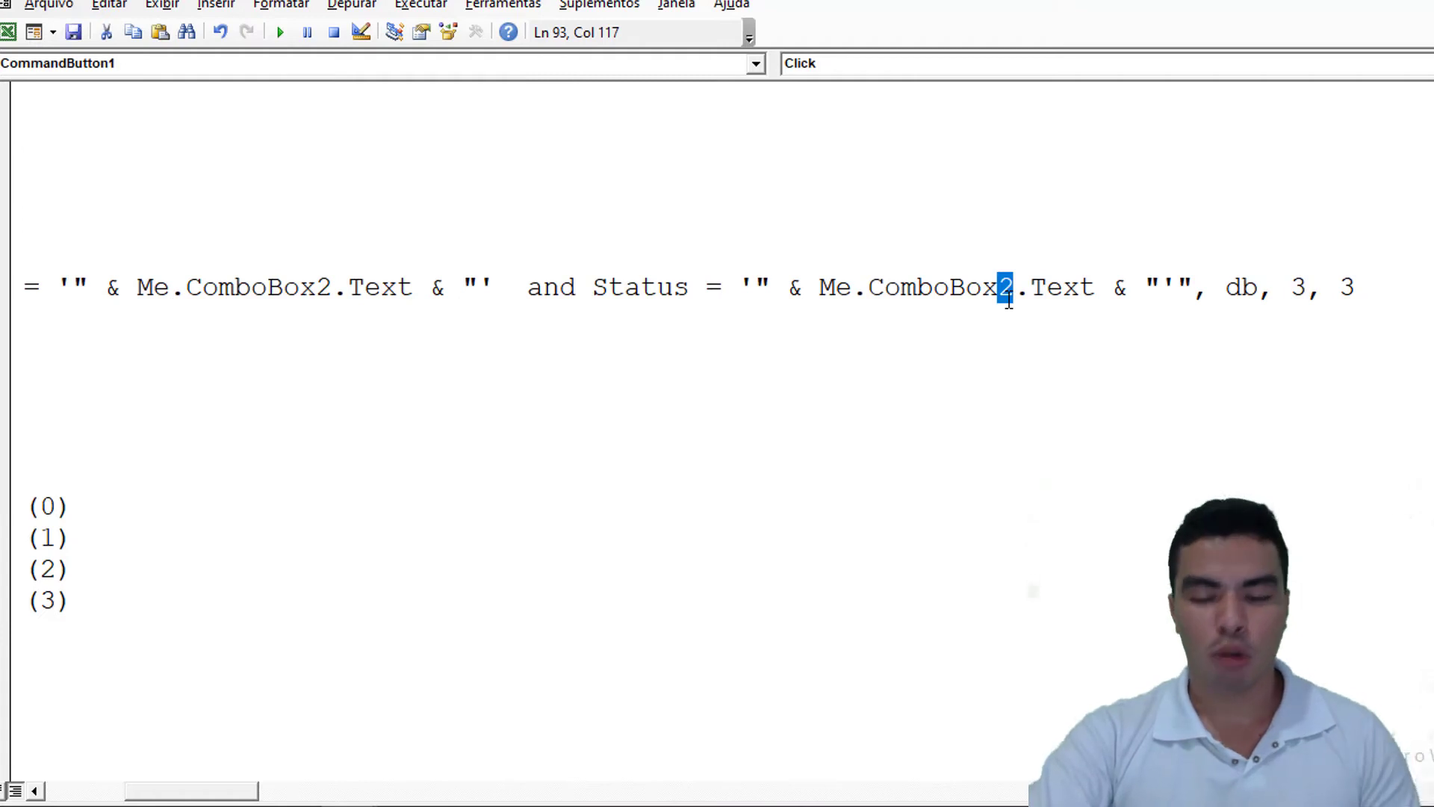
{"action": "type", "text": "1"}
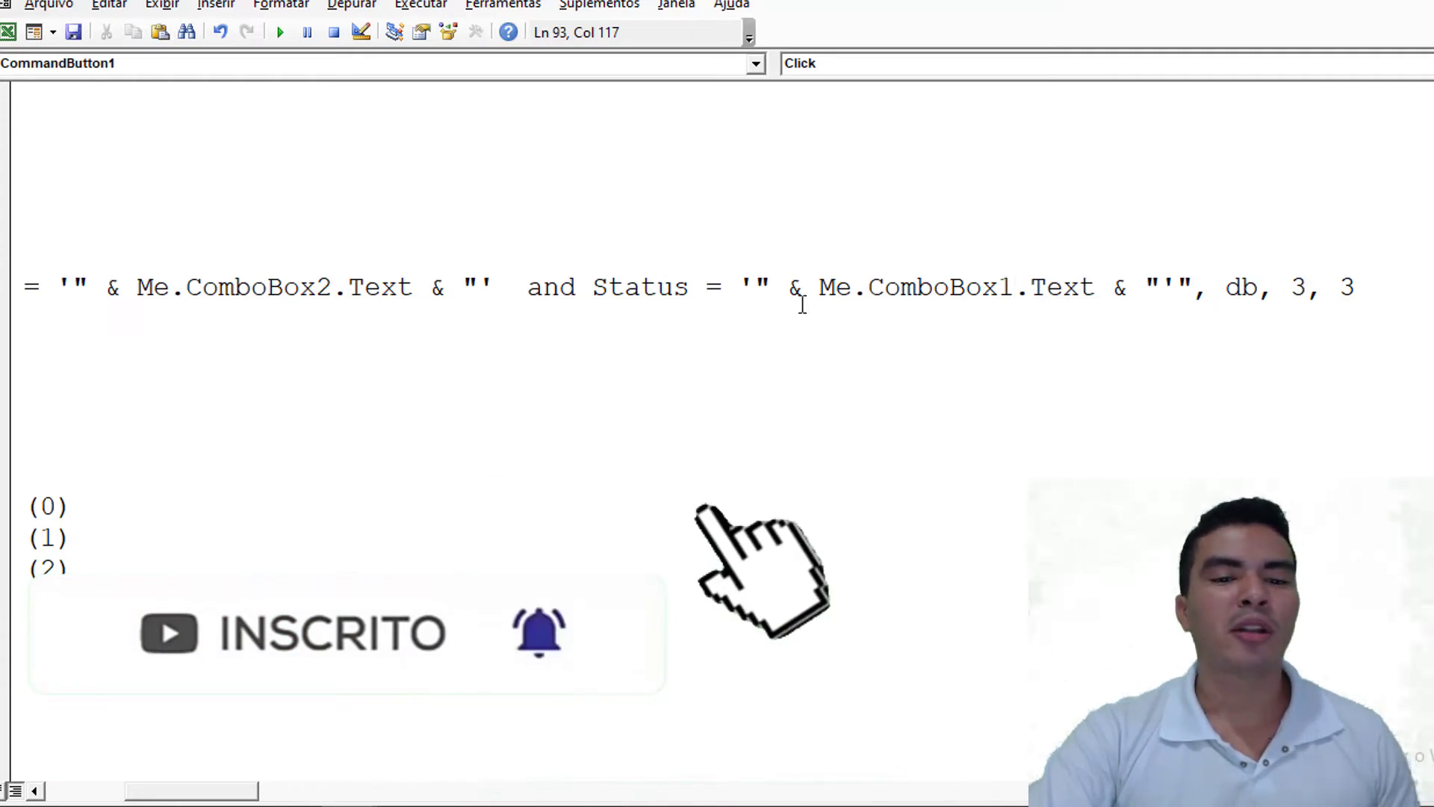
{"action": "left_click_drag", "start_coordinate": [688, 292], "coordinate": [594, 293]}
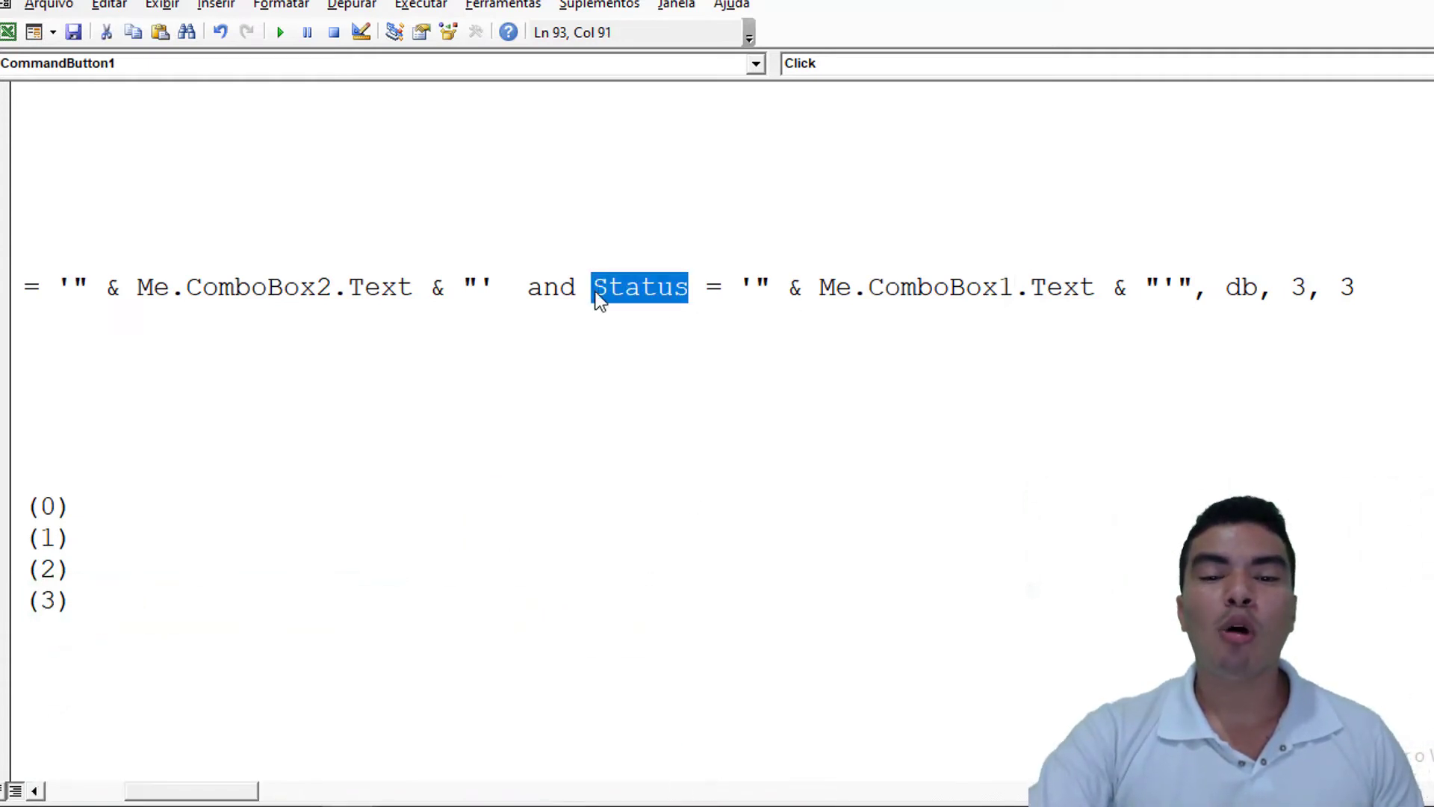
{"action": "type", "text": "Nom"}
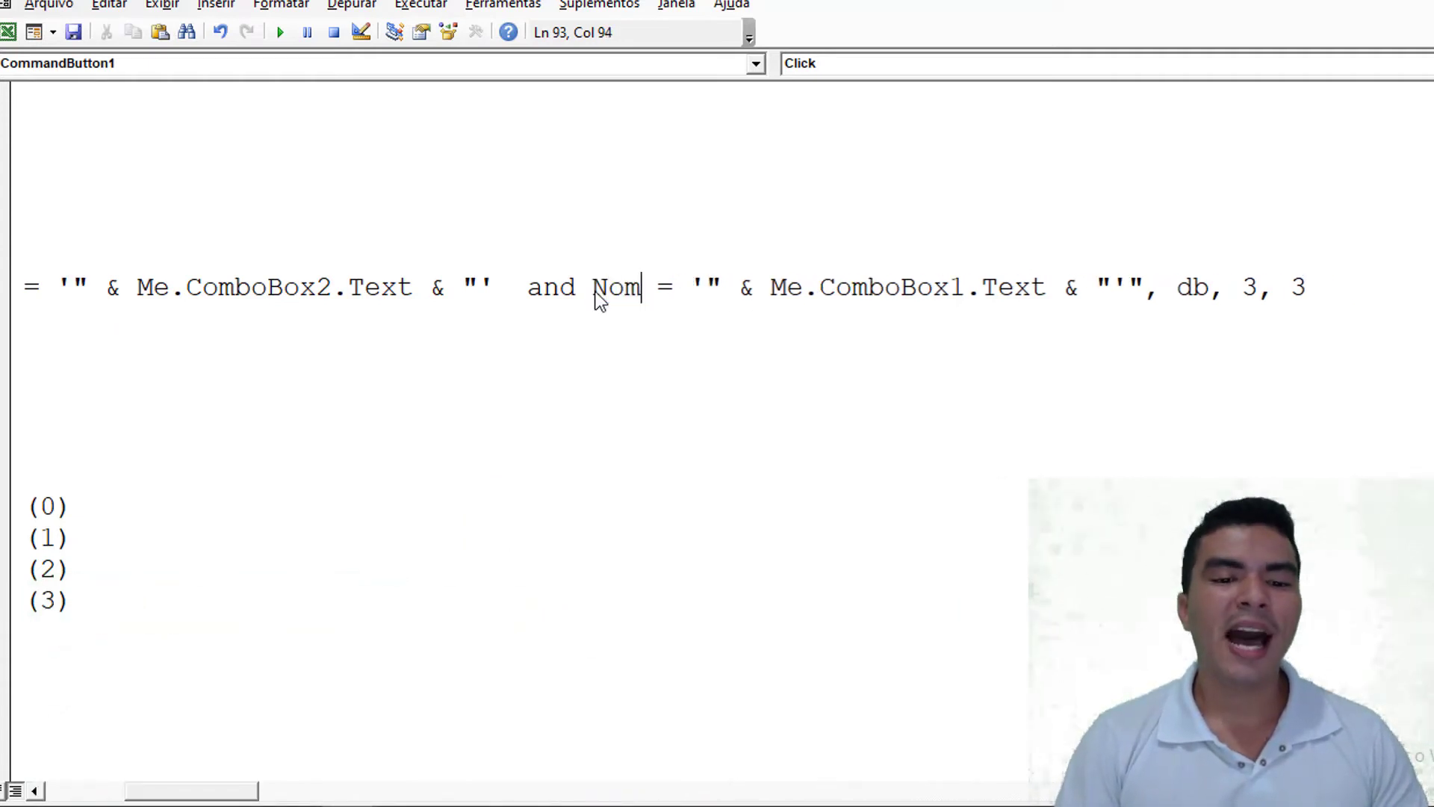
{"action": "type", "text": "e"}
{"action": "left_click", "coordinate": [581, 254]}
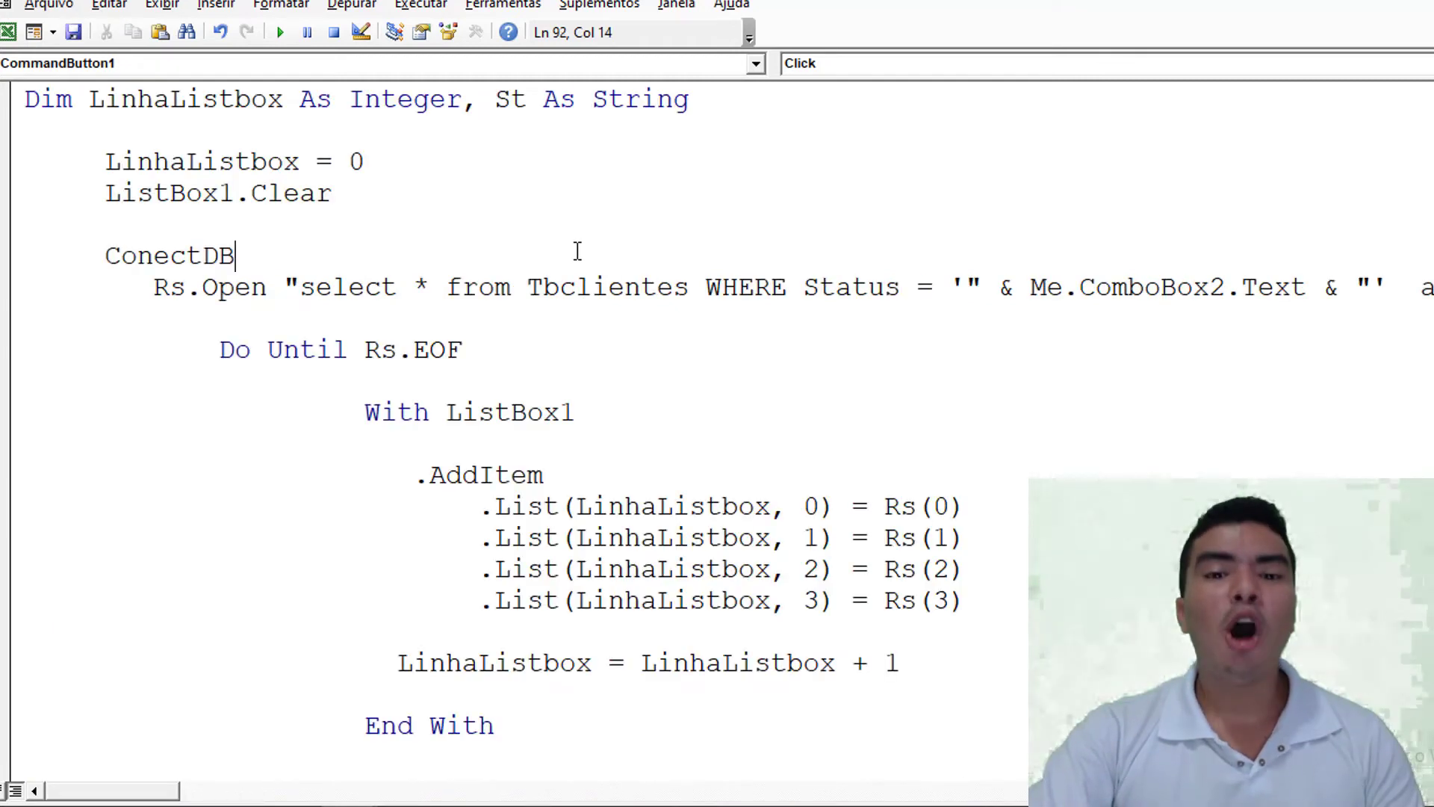
Run the form, choose Ativo and an employee, and search with Pesquisar.
{"action": "key", "text": "F5"}
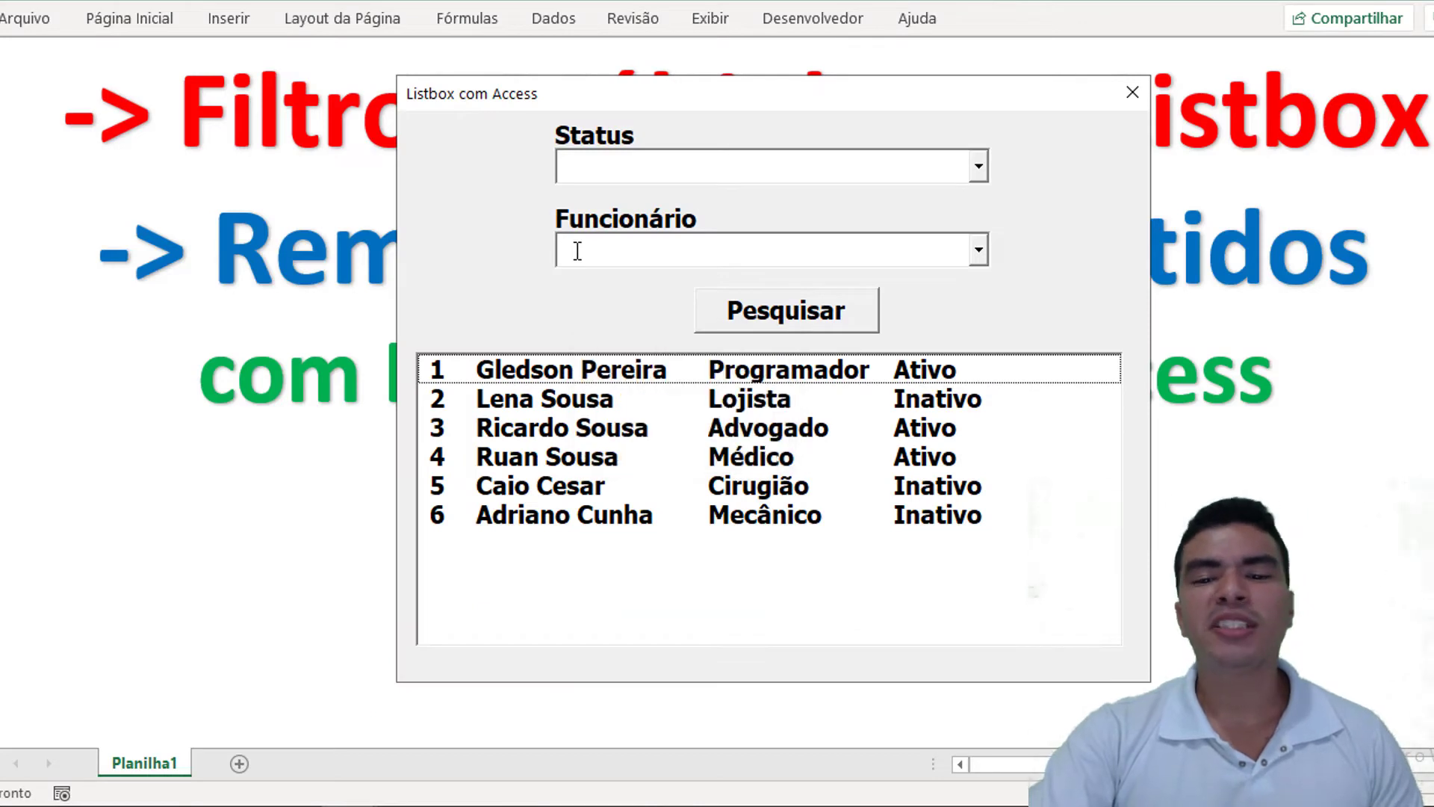
{"action": "left_click", "coordinate": [978, 166]}
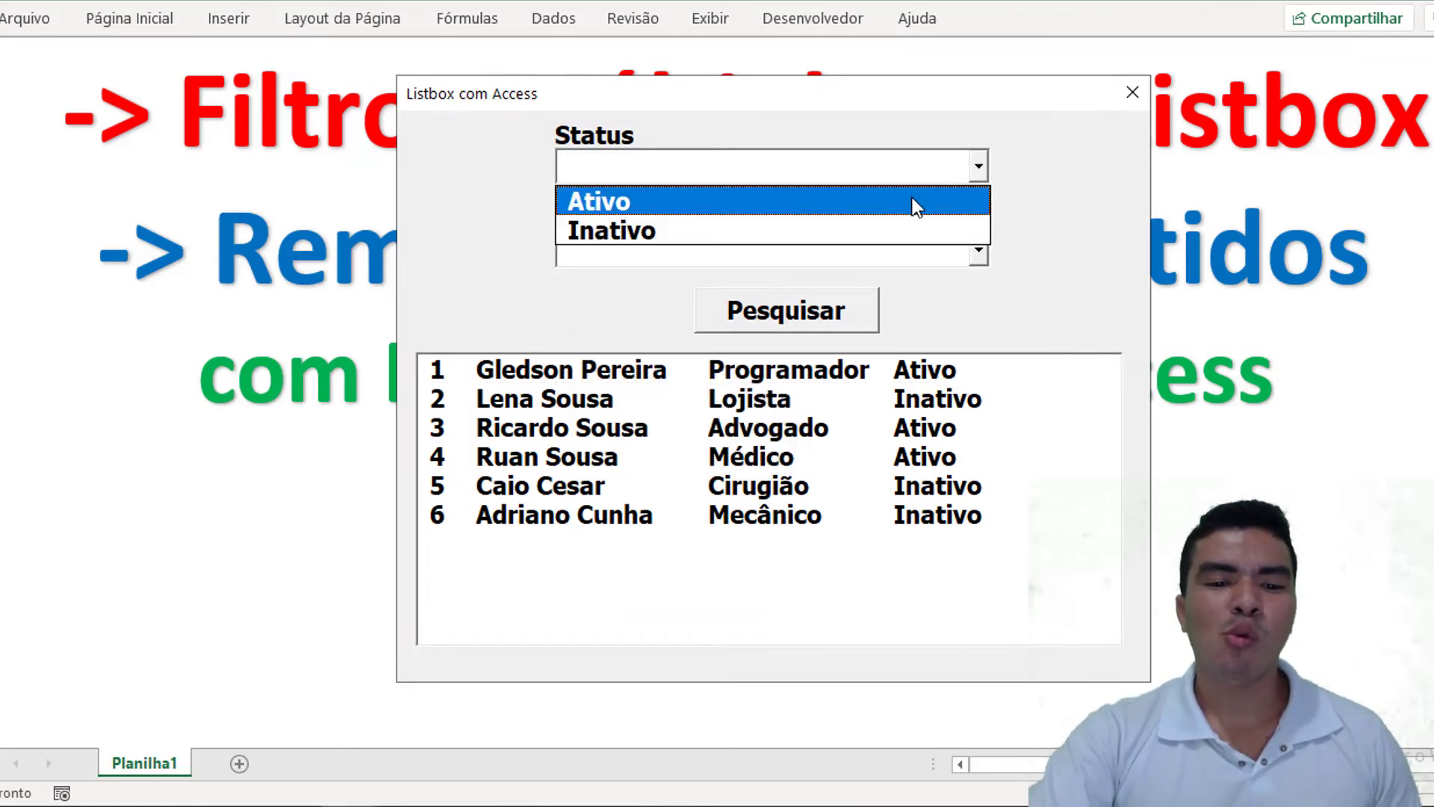
{"action": "left_click", "coordinate": [912, 198]}
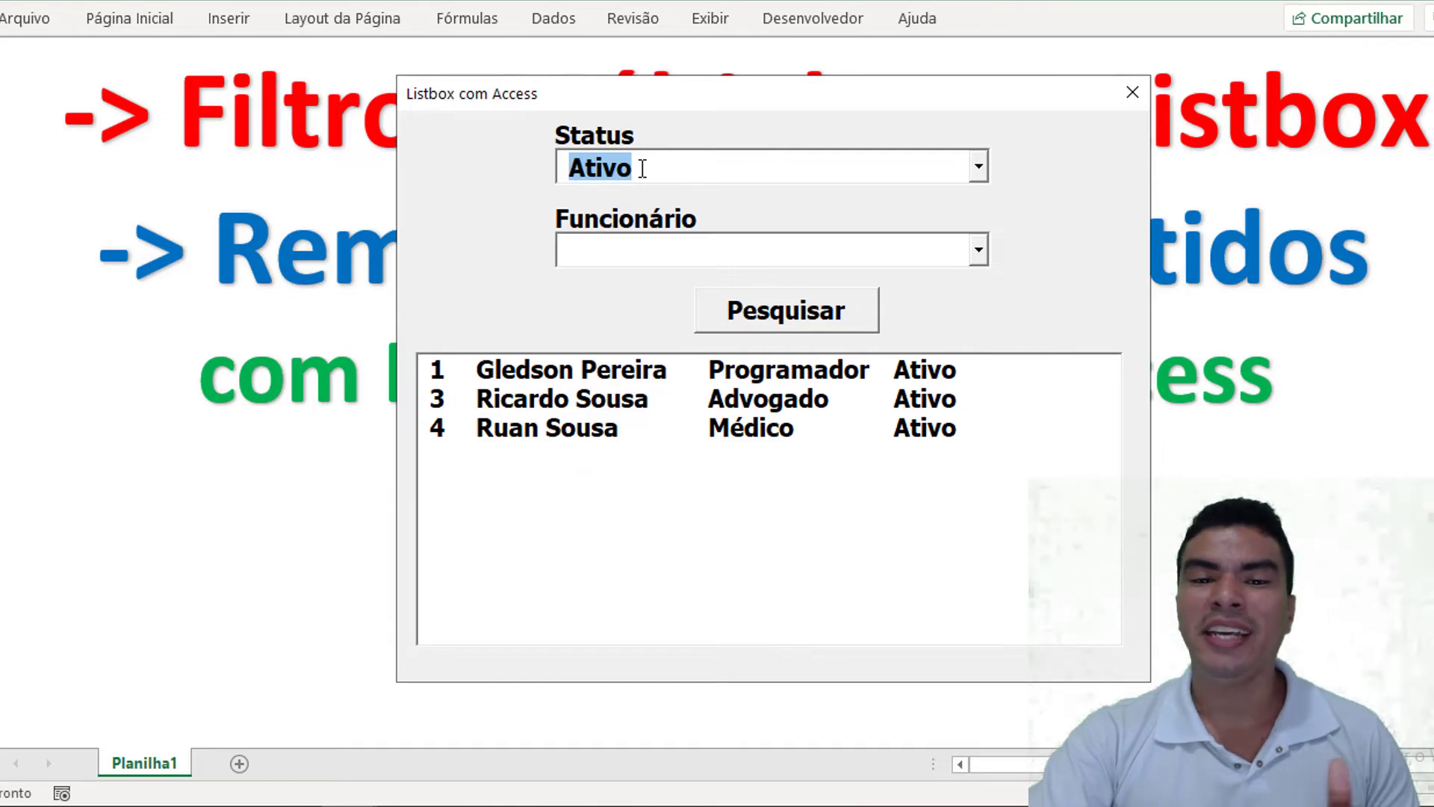
{"action": "left_click", "coordinate": [978, 250]}
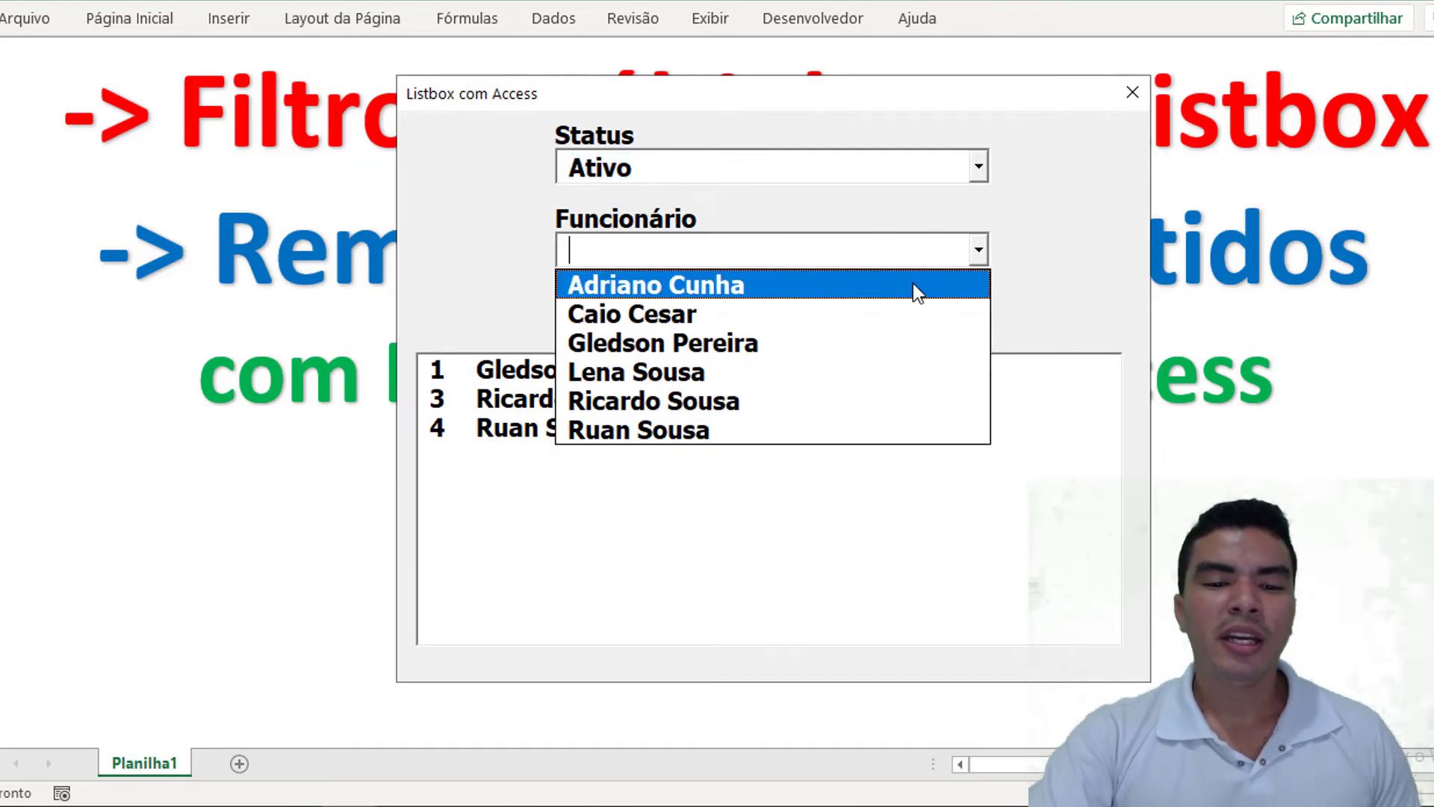
{"action": "left_click", "coordinate": [872, 343]}
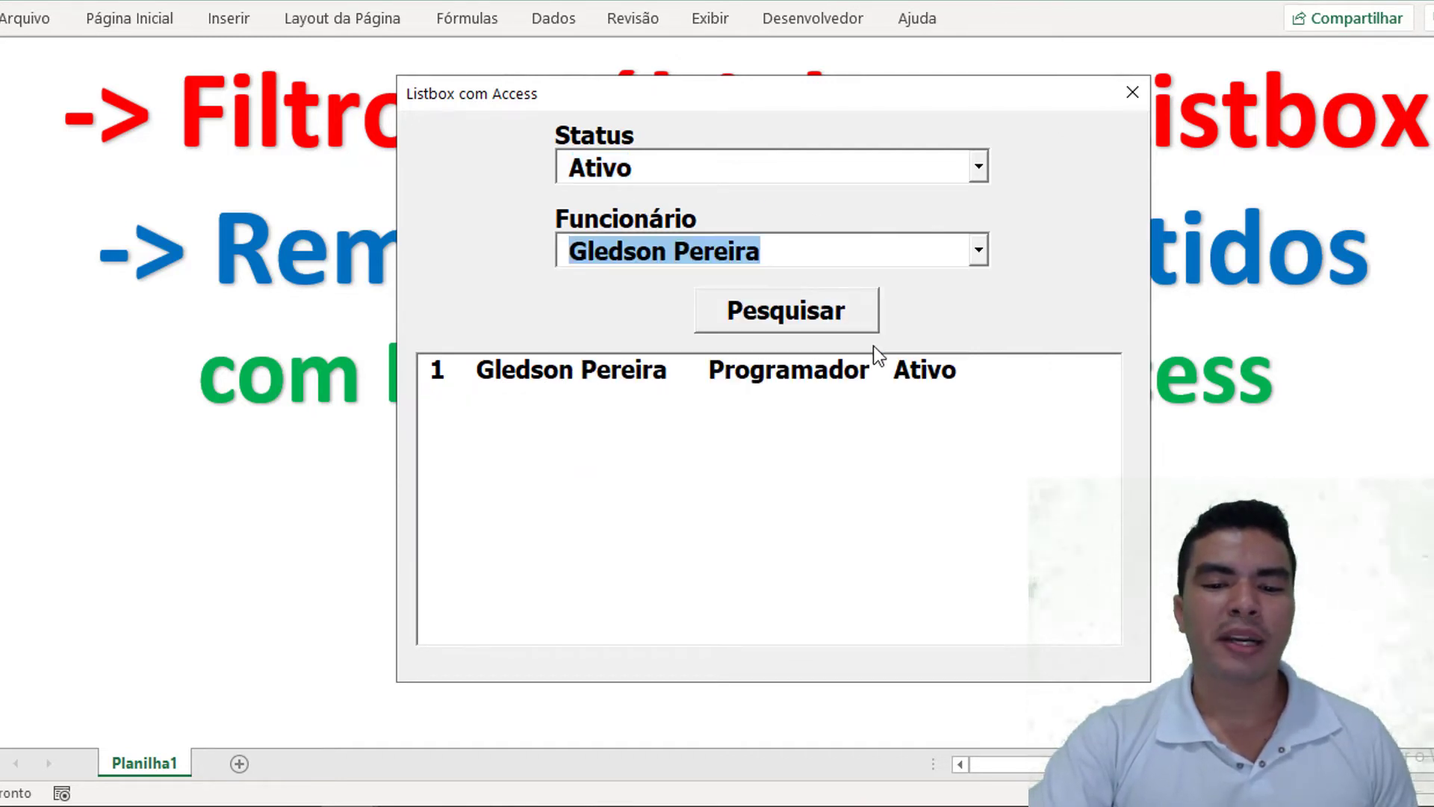
{"action": "left_click", "coordinate": [982, 251]}
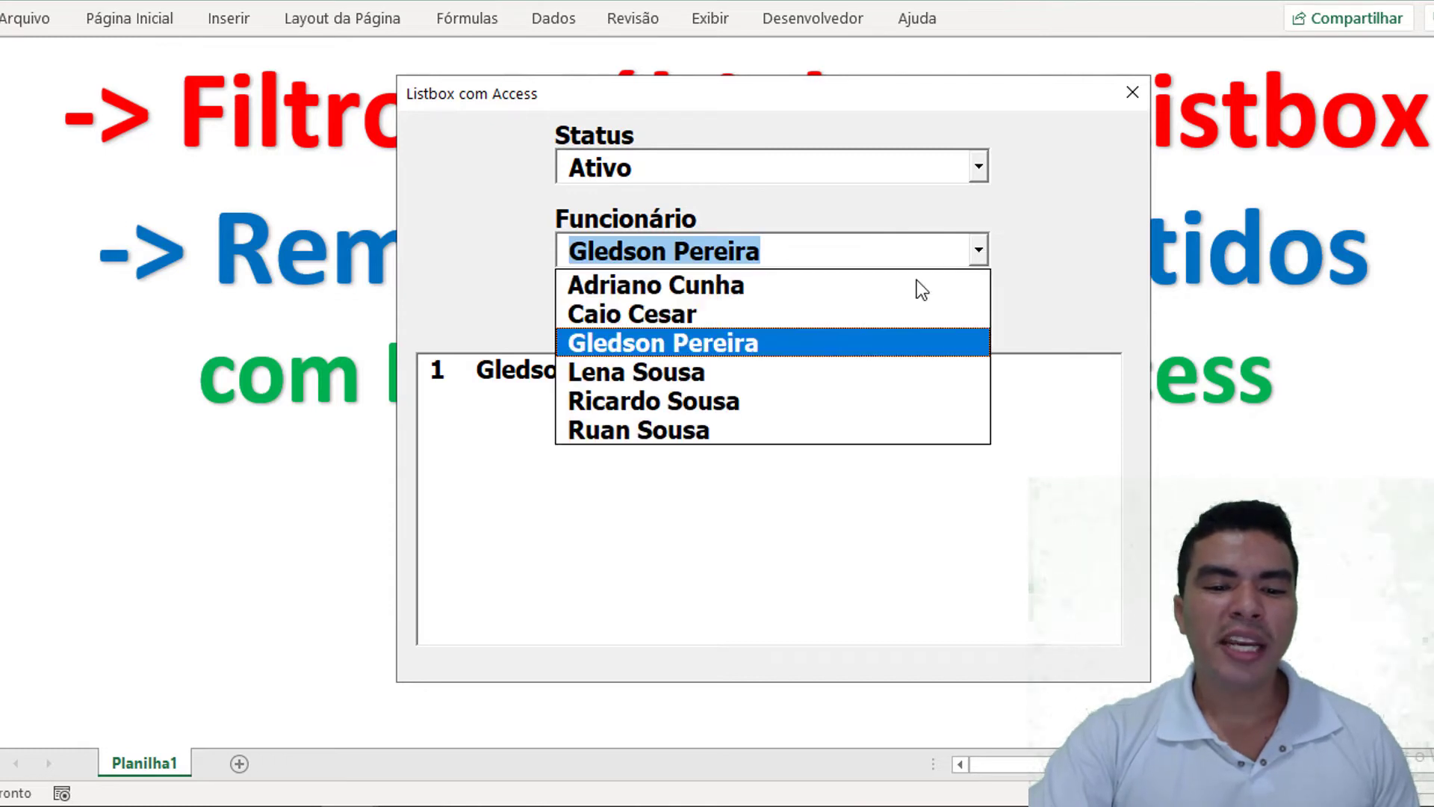
{"action": "left_click", "coordinate": [804, 380]}
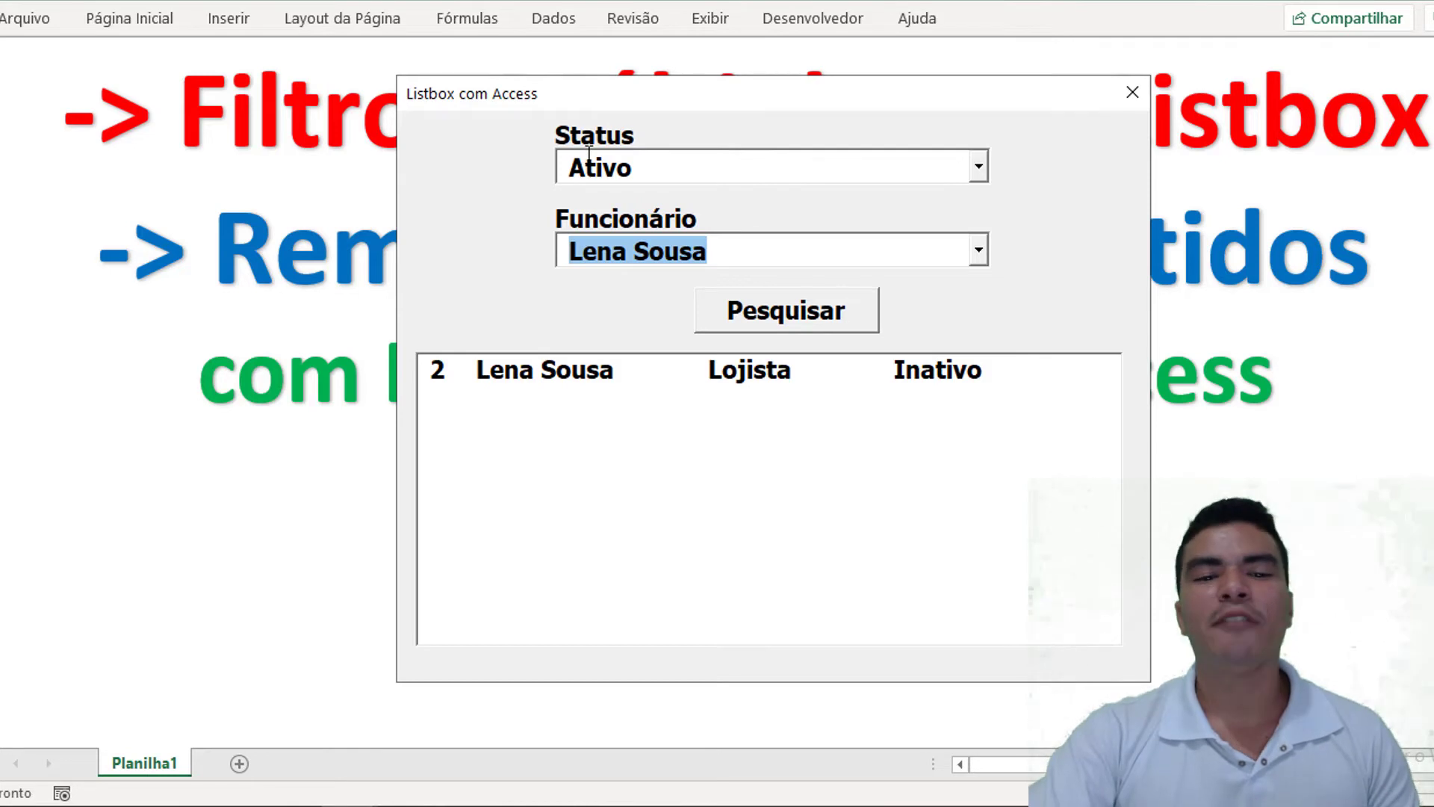
{"action": "left_click", "coordinate": [777, 320]}
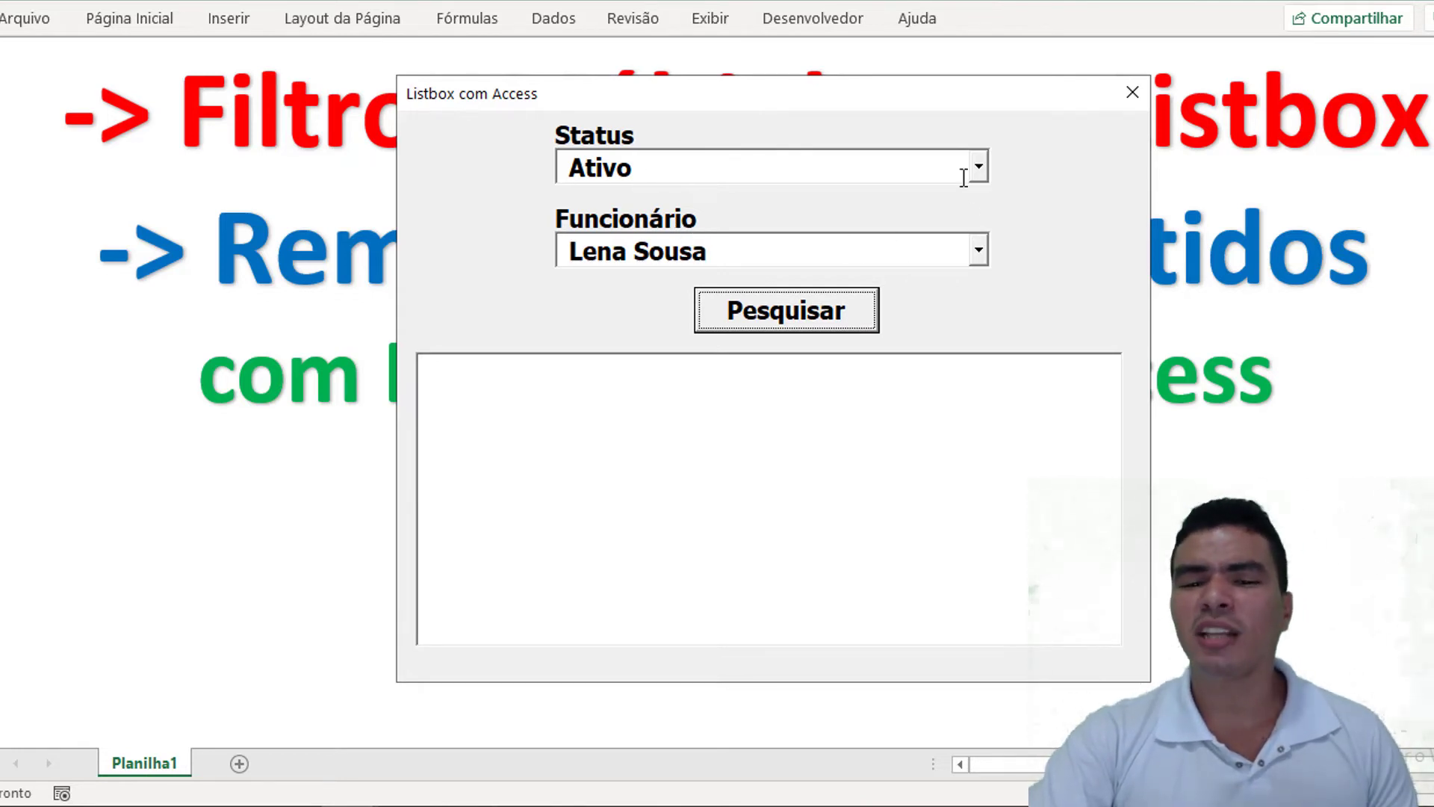
Search for Ativo with a different employee selected, then close the form.
{"action": "left_click", "coordinate": [978, 252]}
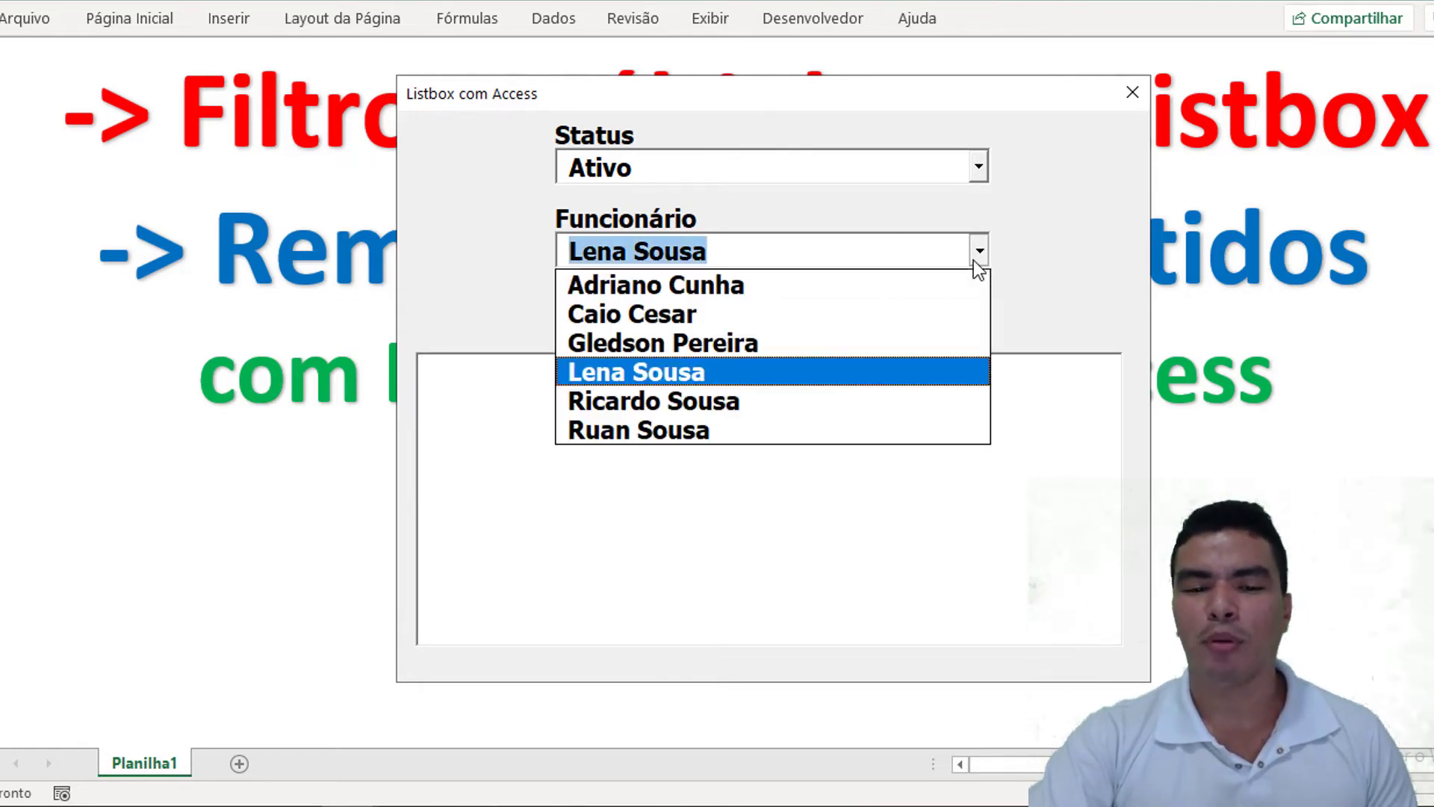
{"action": "left_click", "coordinate": [776, 343]}
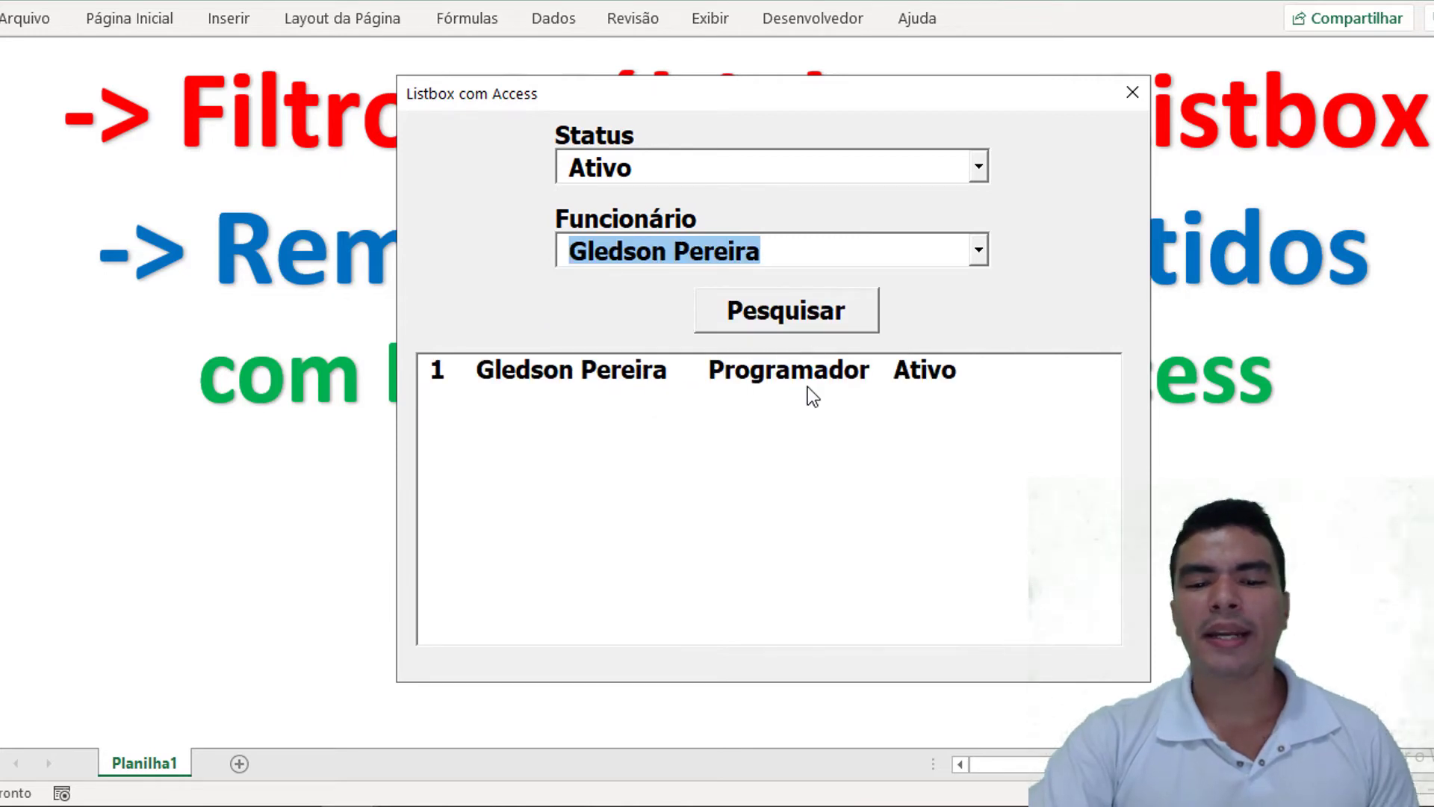
{"action": "left_click", "coordinate": [799, 311]}
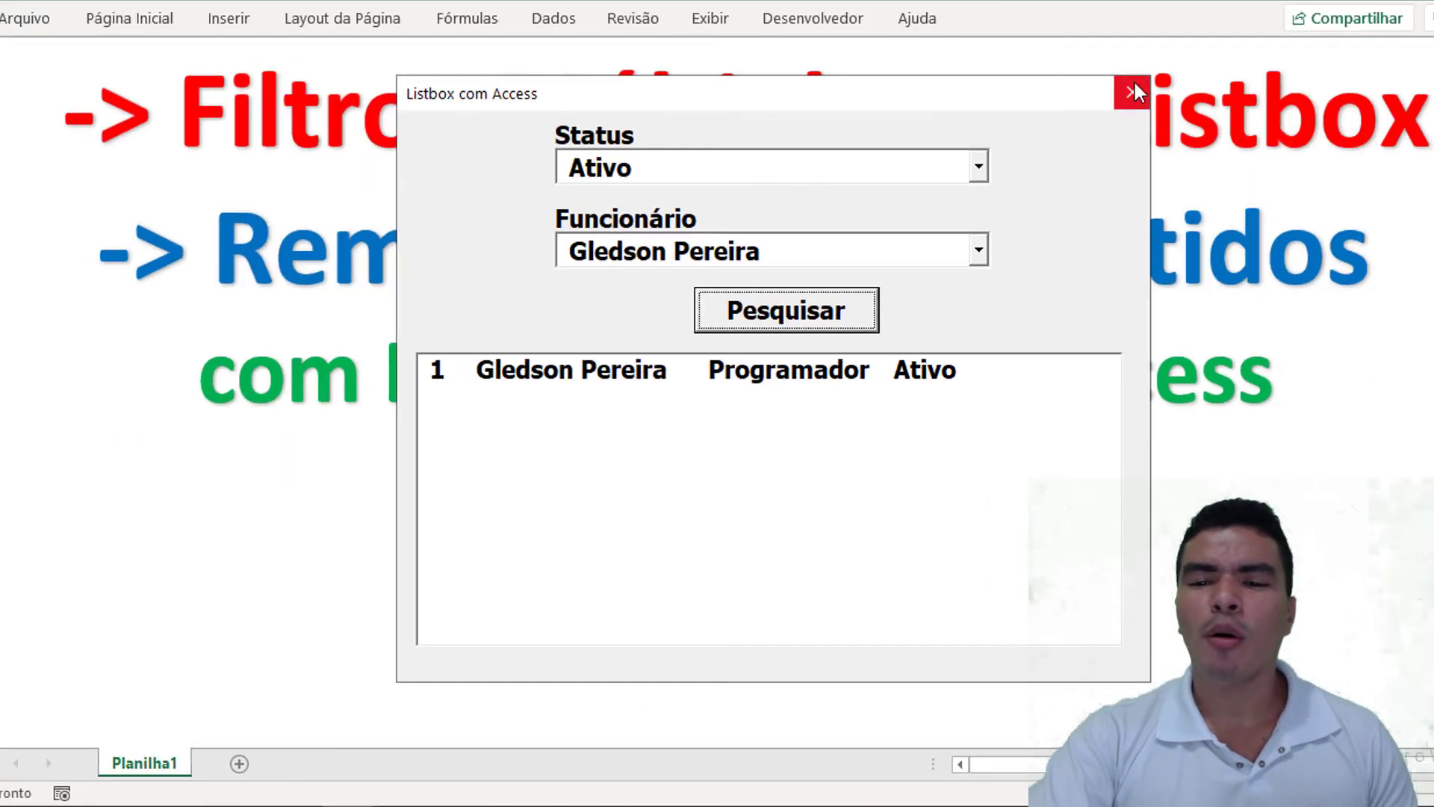
{"action": "left_click", "coordinate": [1132, 92]}
Comment out the ComboBox2_Change listbox code using the editing toolbar's comment block command.
{"action": "left_click", "coordinate": [817, 16]}
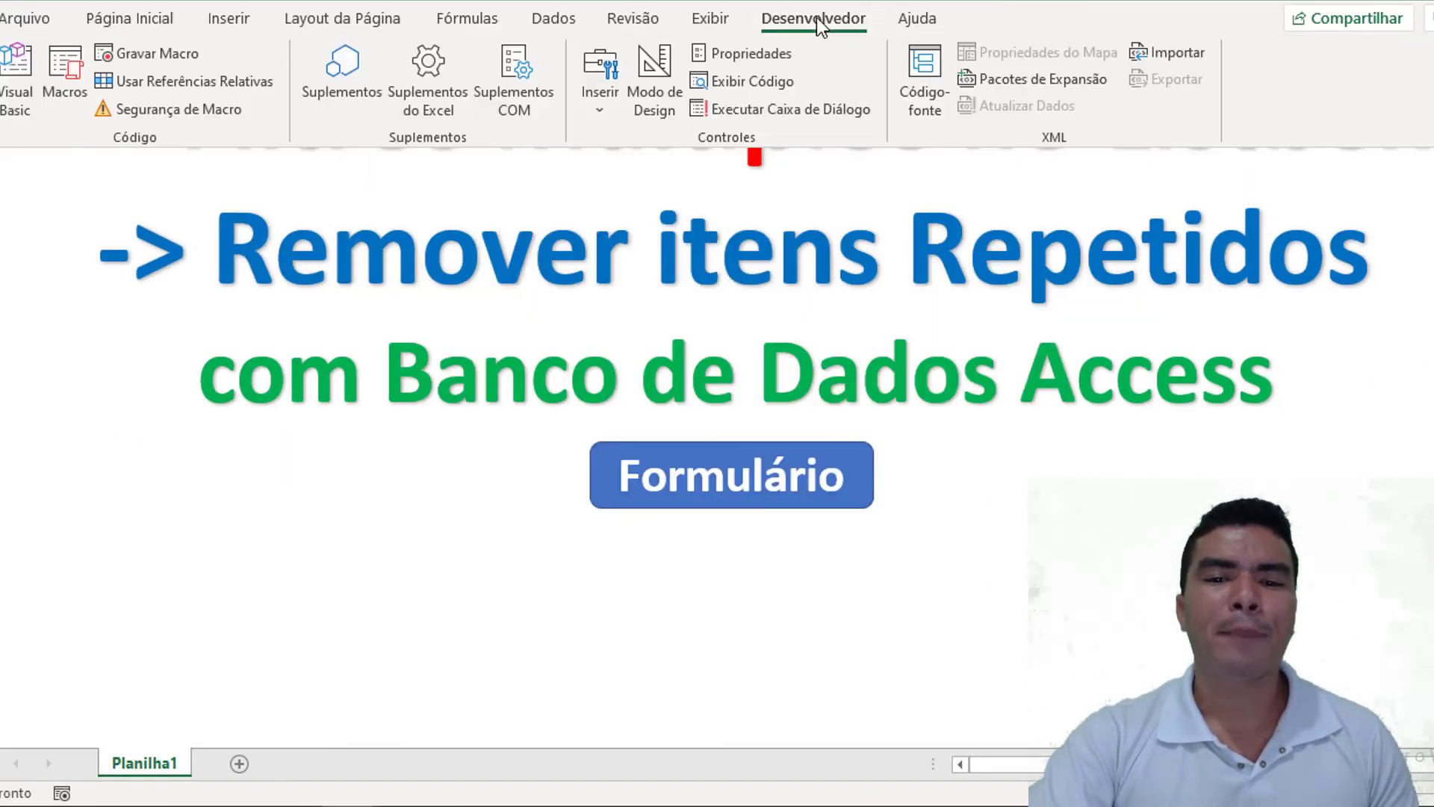
{"action": "left_click", "coordinate": [14, 82]}
{"action": "double_click", "coordinate": [345, 156]}
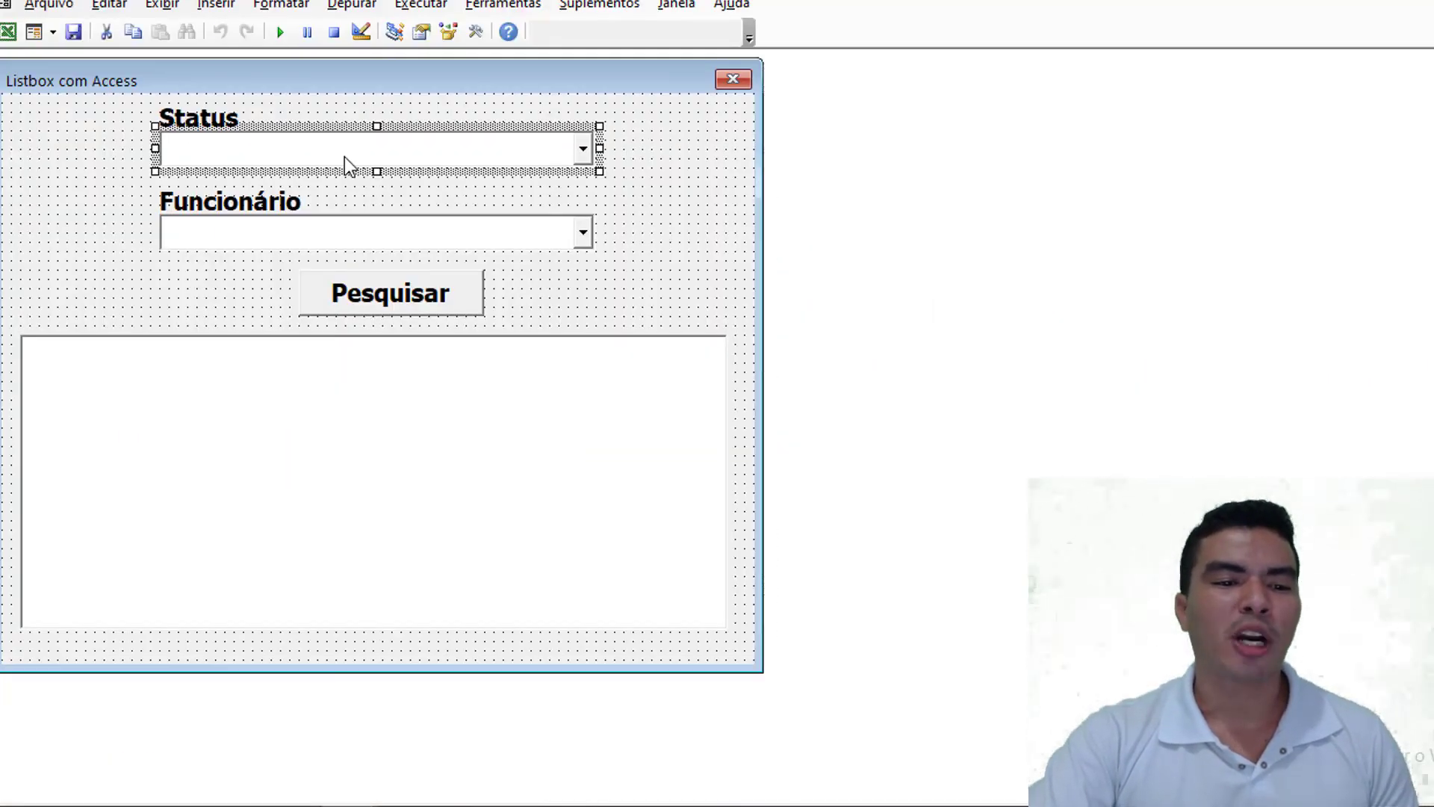
{"action": "scroll", "coordinate": [391, 477], "scroll_direction": "down", "scroll_amount": 4}
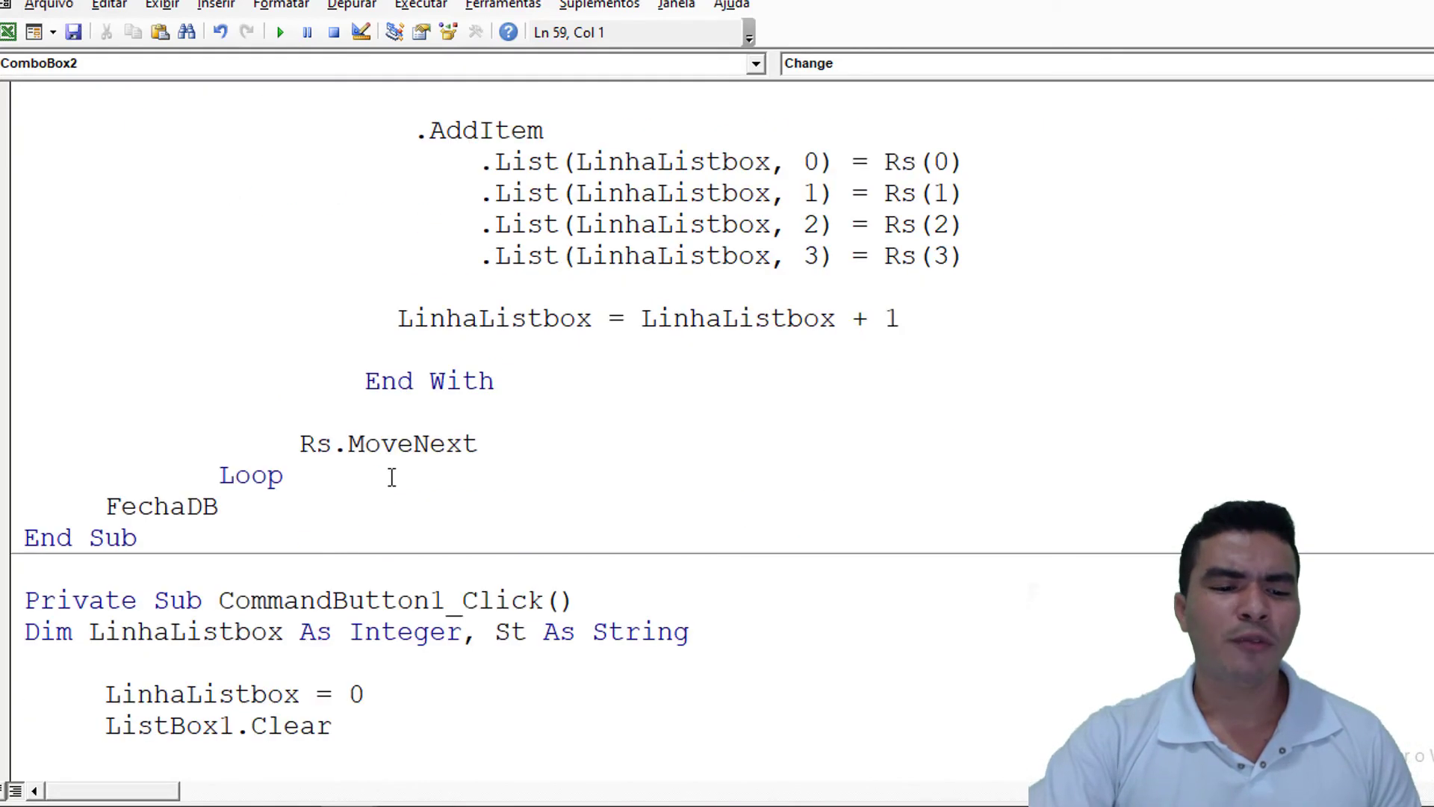
{"action": "left_click_drag", "start_coordinate": [280, 512], "coordinate": [786, 265]}
{"action": "scroll", "coordinate": [785, 265], "scroll_direction": "up", "scroll_amount": 4}
{"action": "scroll", "coordinate": [787, 265], "scroll_direction": "up", "scroll_amount": 3}
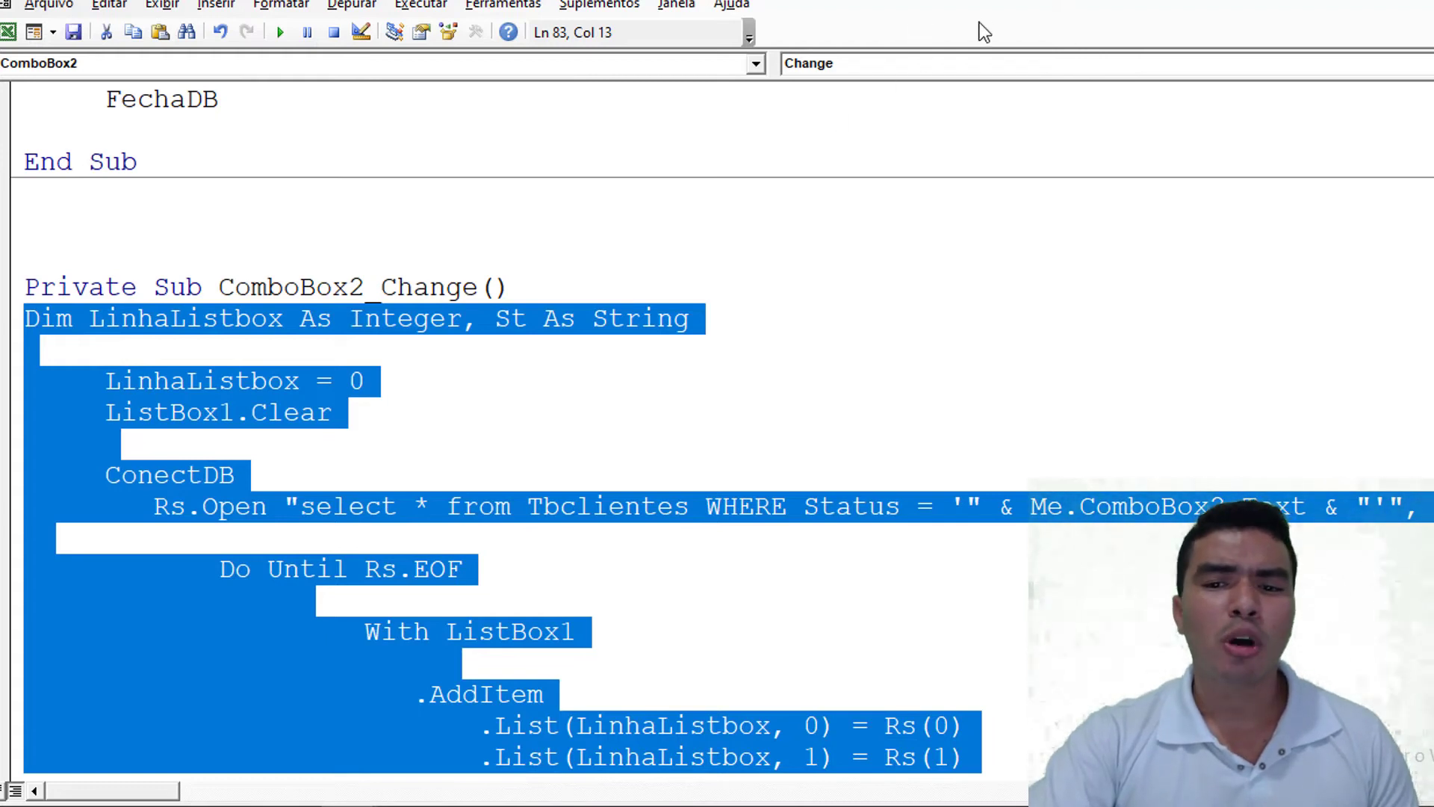
{"action": "right_click", "coordinate": [1010, 27]}
{"action": "left_click", "coordinate": [1033, 65]}
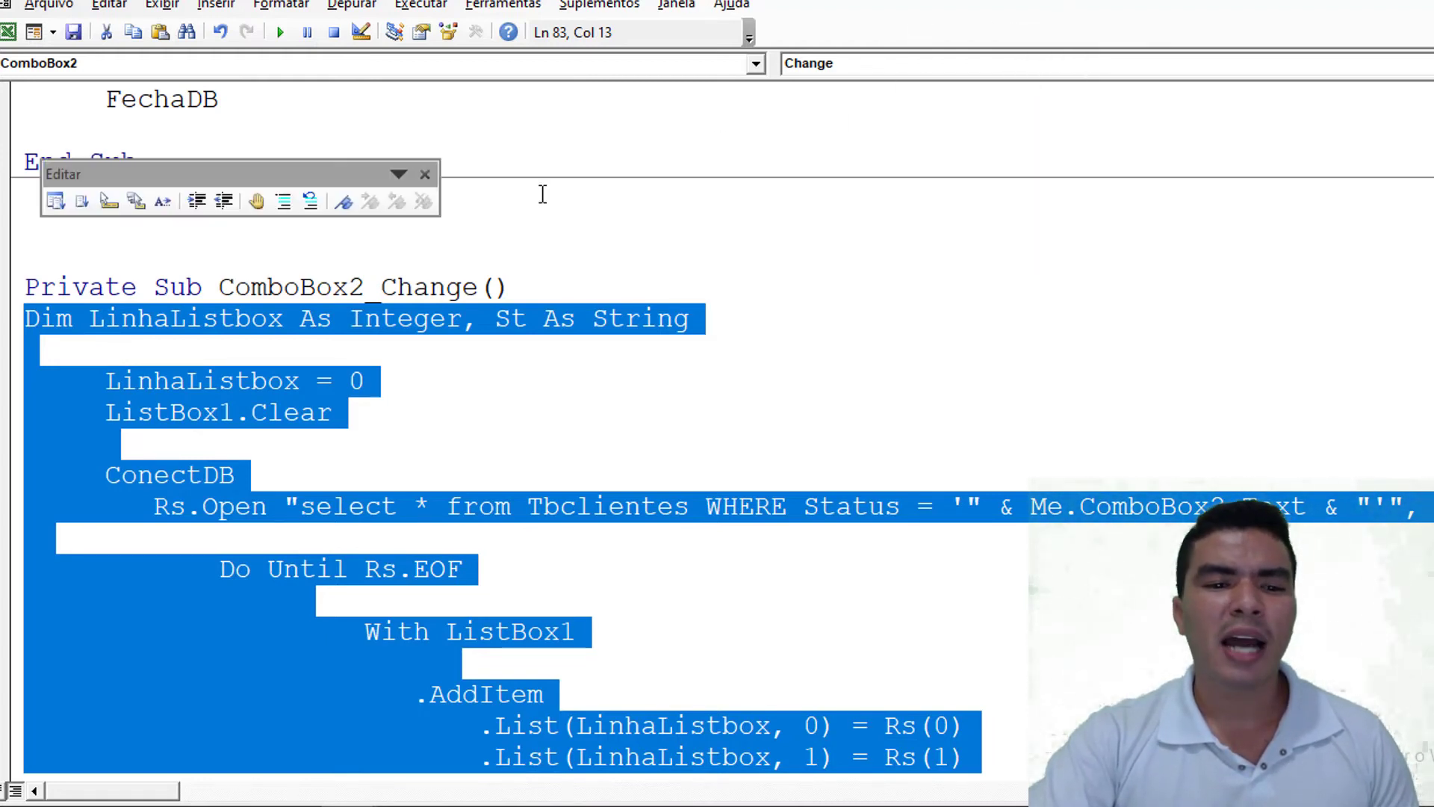
{"action": "left_click", "coordinate": [284, 202]}
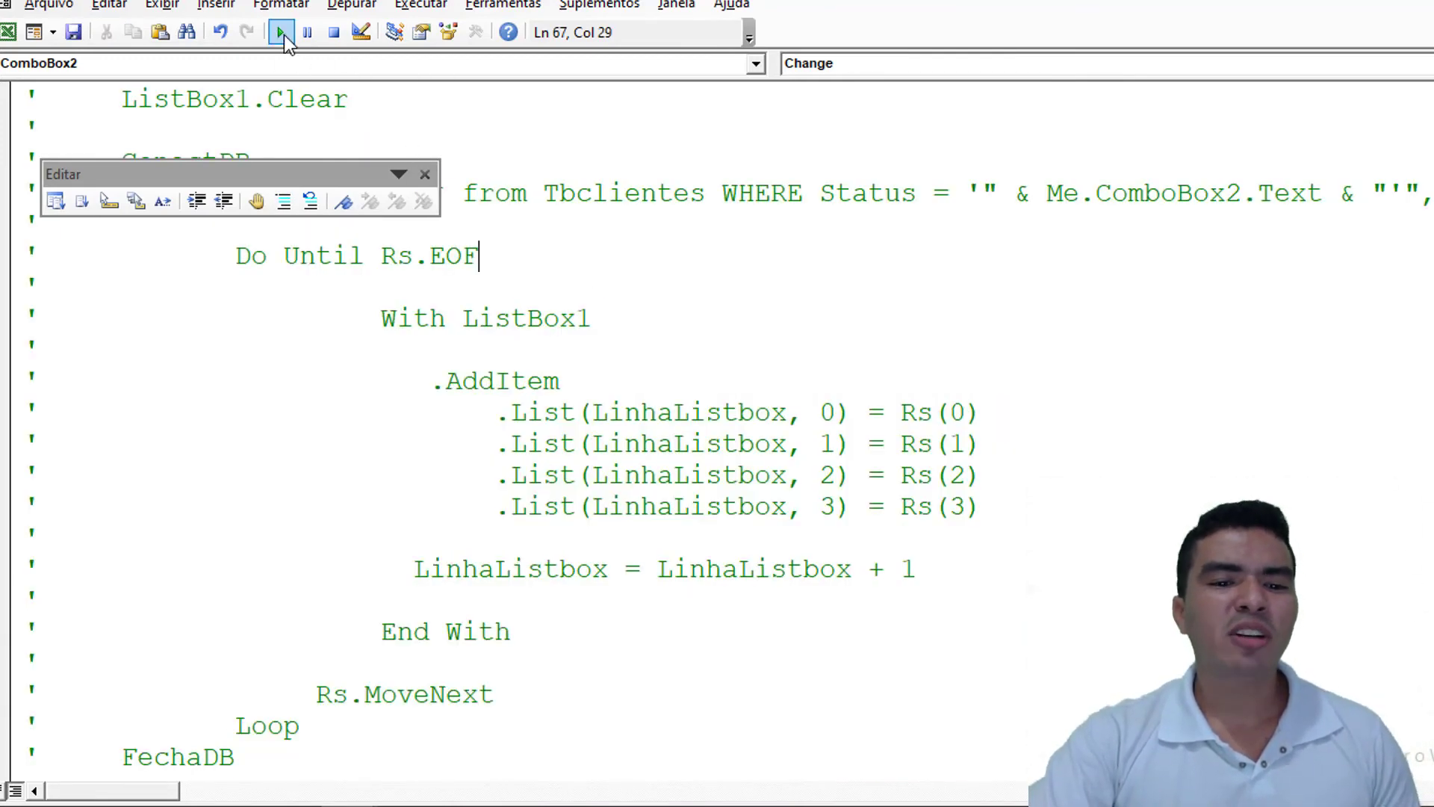
Rerun the form, choose Ativo and an employee in Funcionário, then close it.
{"action": "left_click", "coordinate": [282, 32]}
{"action": "left_click", "coordinate": [968, 167]}
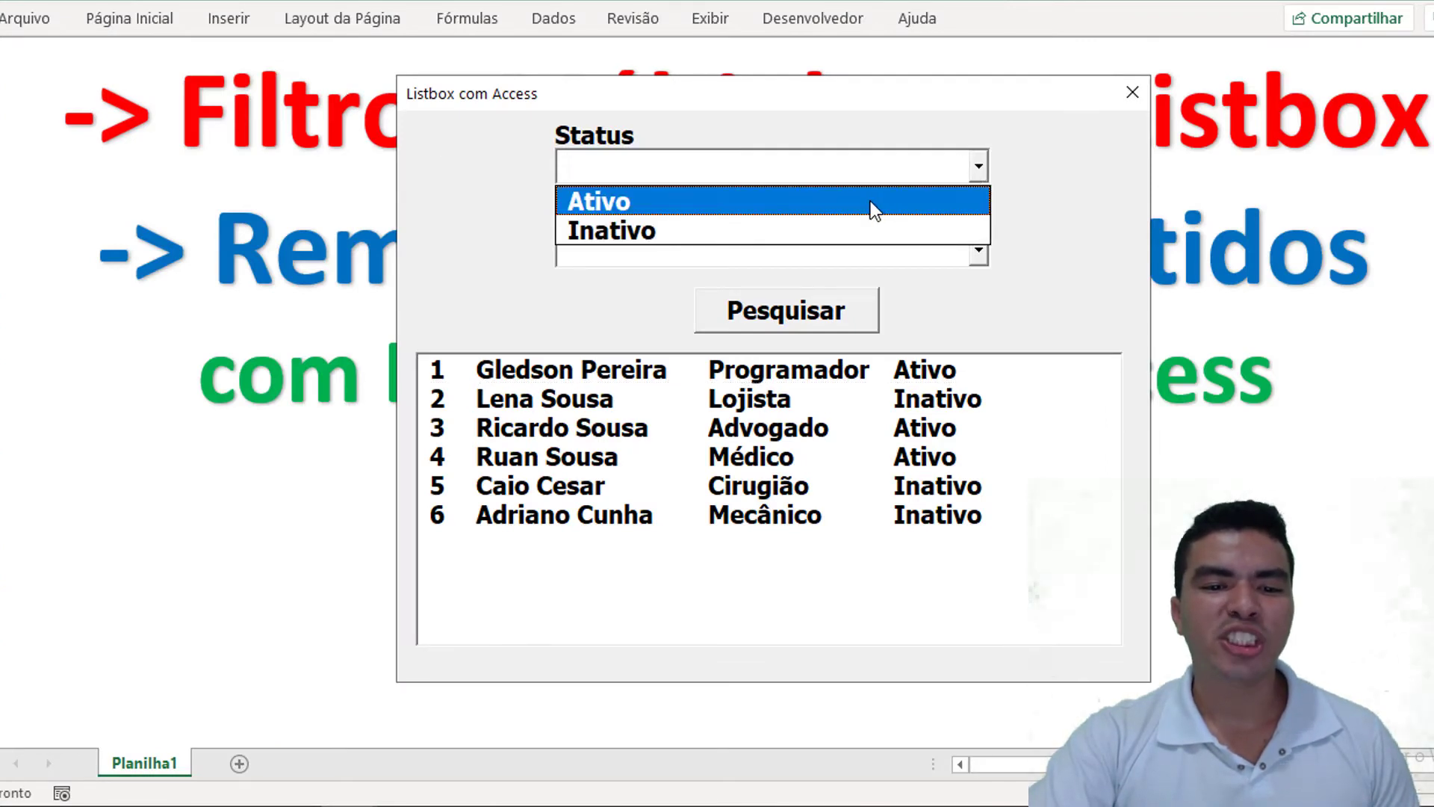
{"action": "left_click", "coordinate": [871, 200]}
{"action": "left_click", "coordinate": [975, 249]}
{"action": "left_click", "coordinate": [912, 253]}
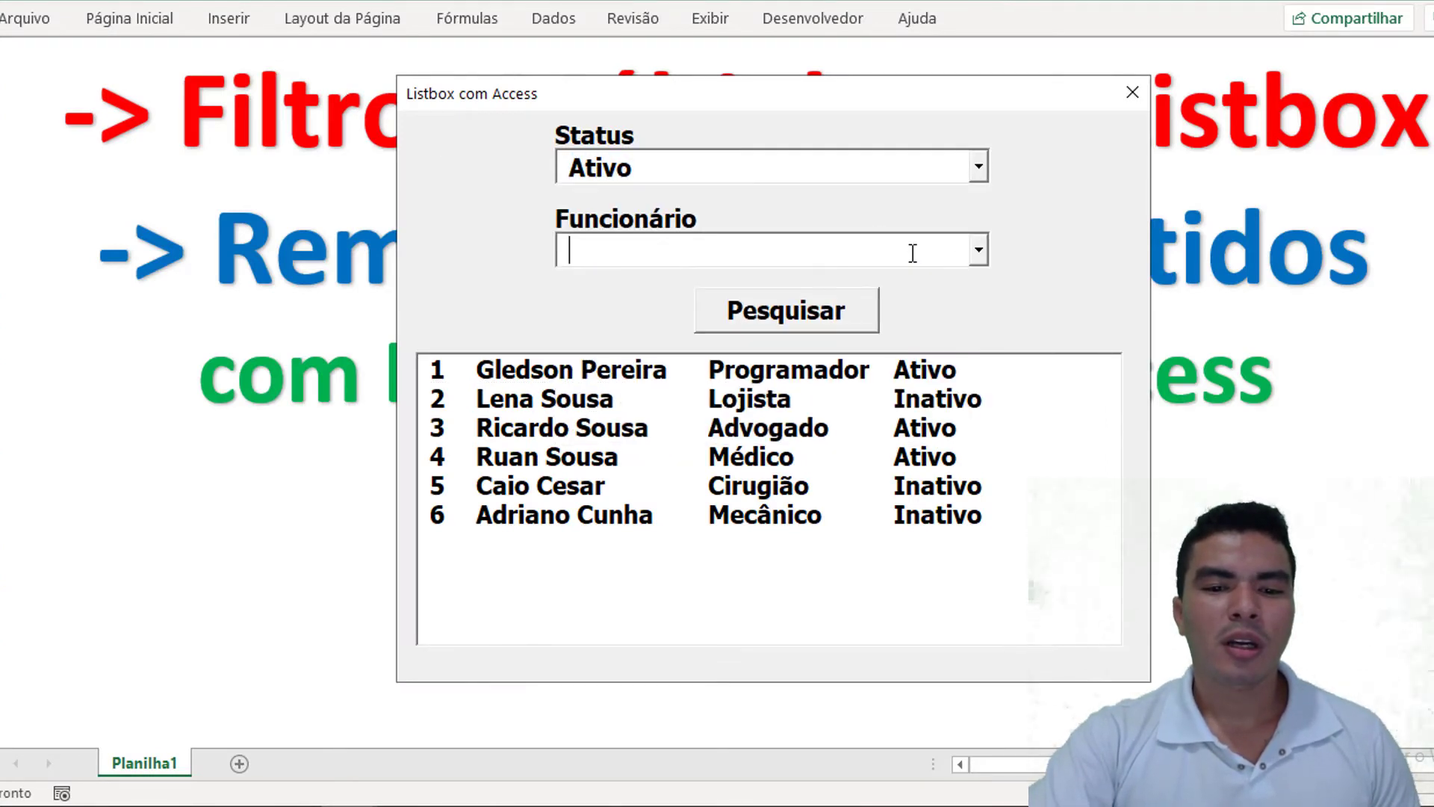
{"action": "left_click", "coordinate": [978, 251]}
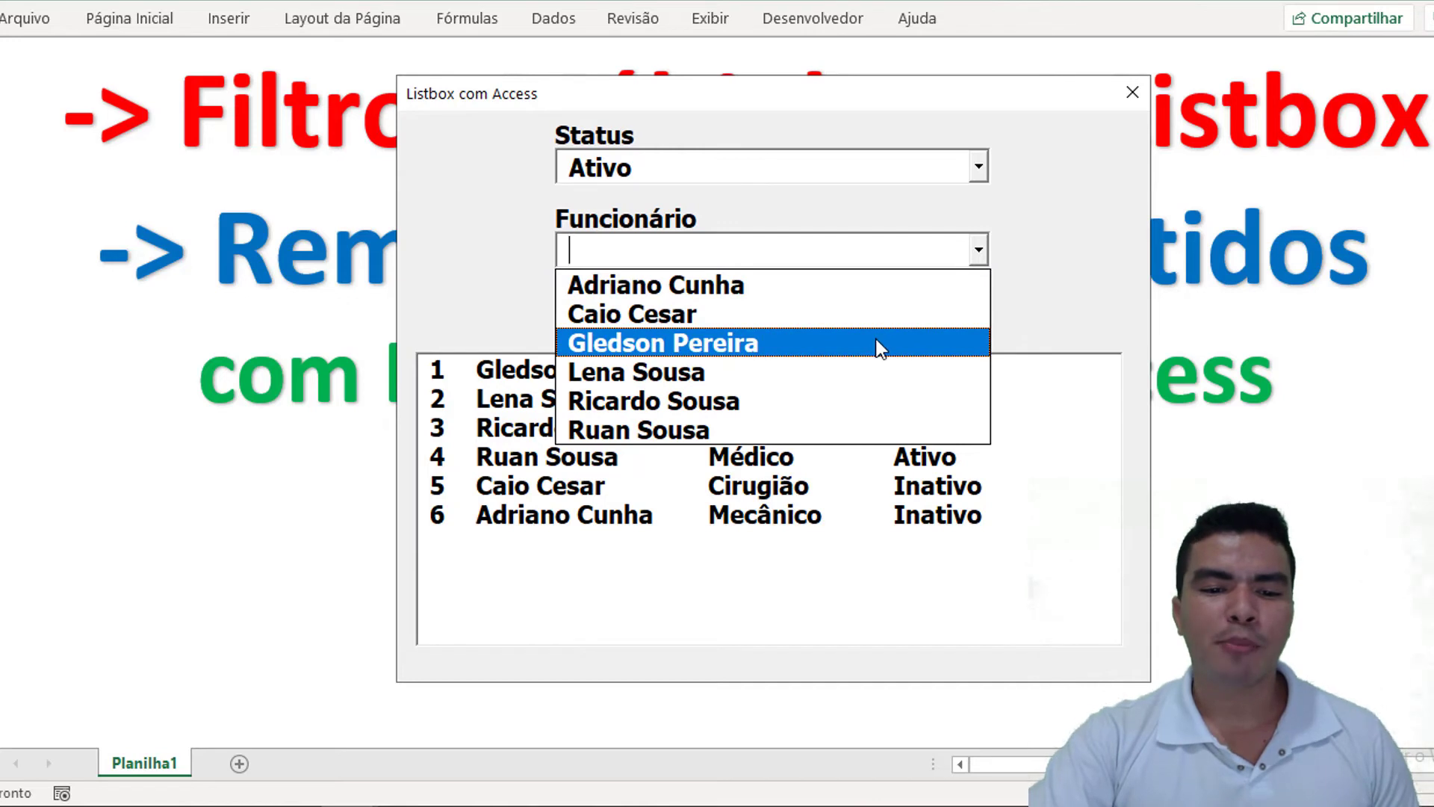
{"action": "left_click", "coordinate": [875, 339]}
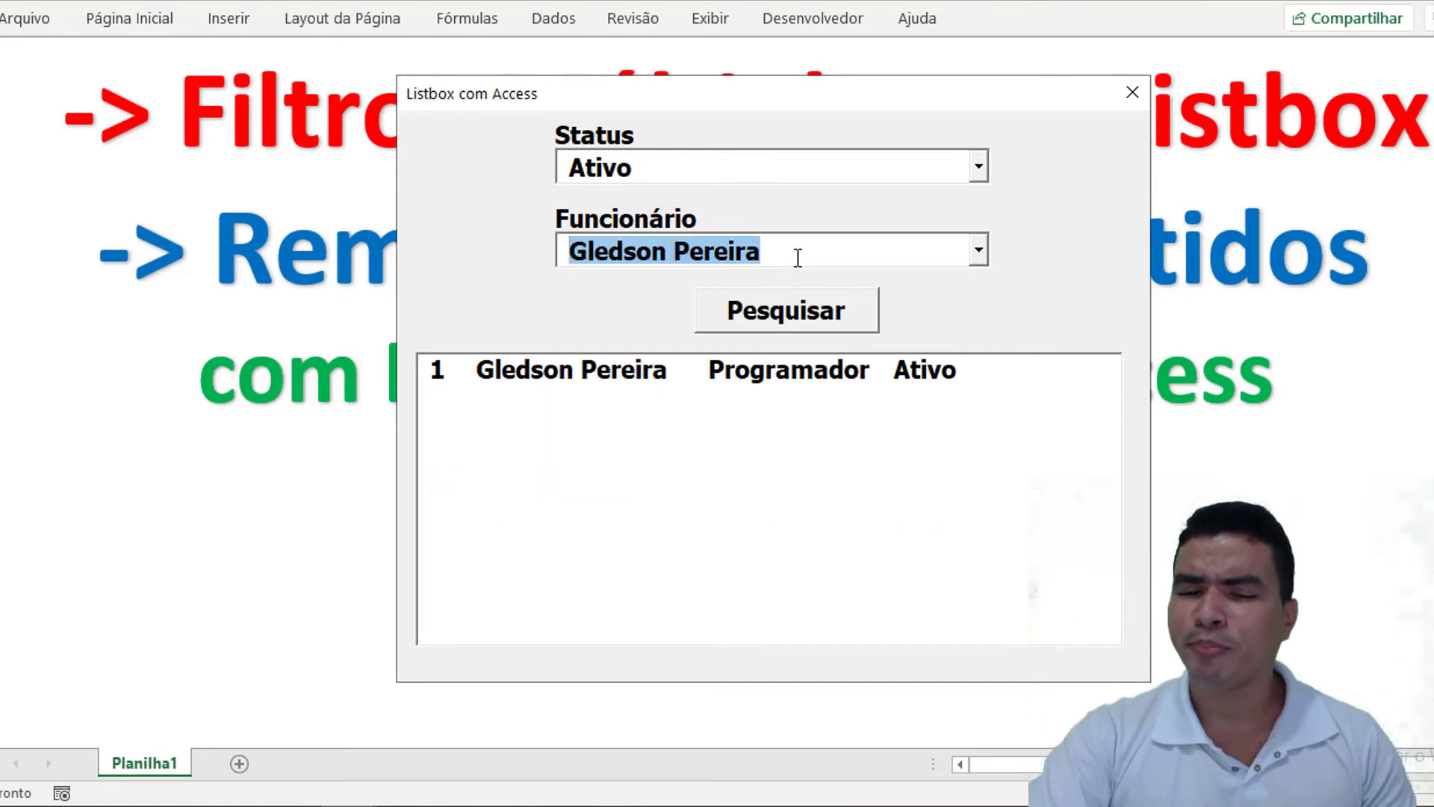
{"action": "left_click", "coordinate": [1131, 89]}
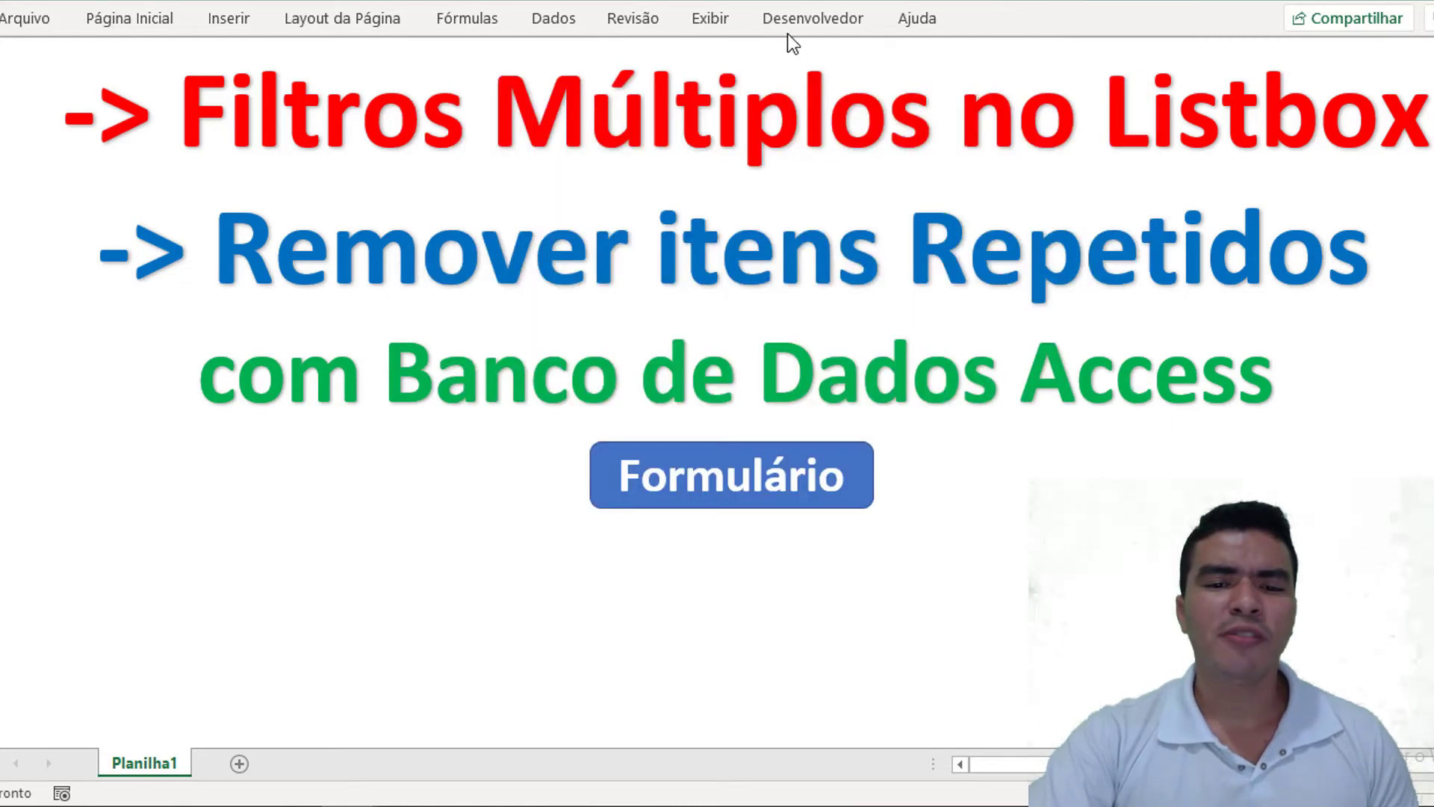
Comment out the ComboBox1_Change body through FechaDB with Comentar bloco, then run the form.
{"action": "left_click", "coordinate": [829, 20]}
{"action": "left_click", "coordinate": [17, 97]}
{"action": "double_click", "coordinate": [380, 241]}
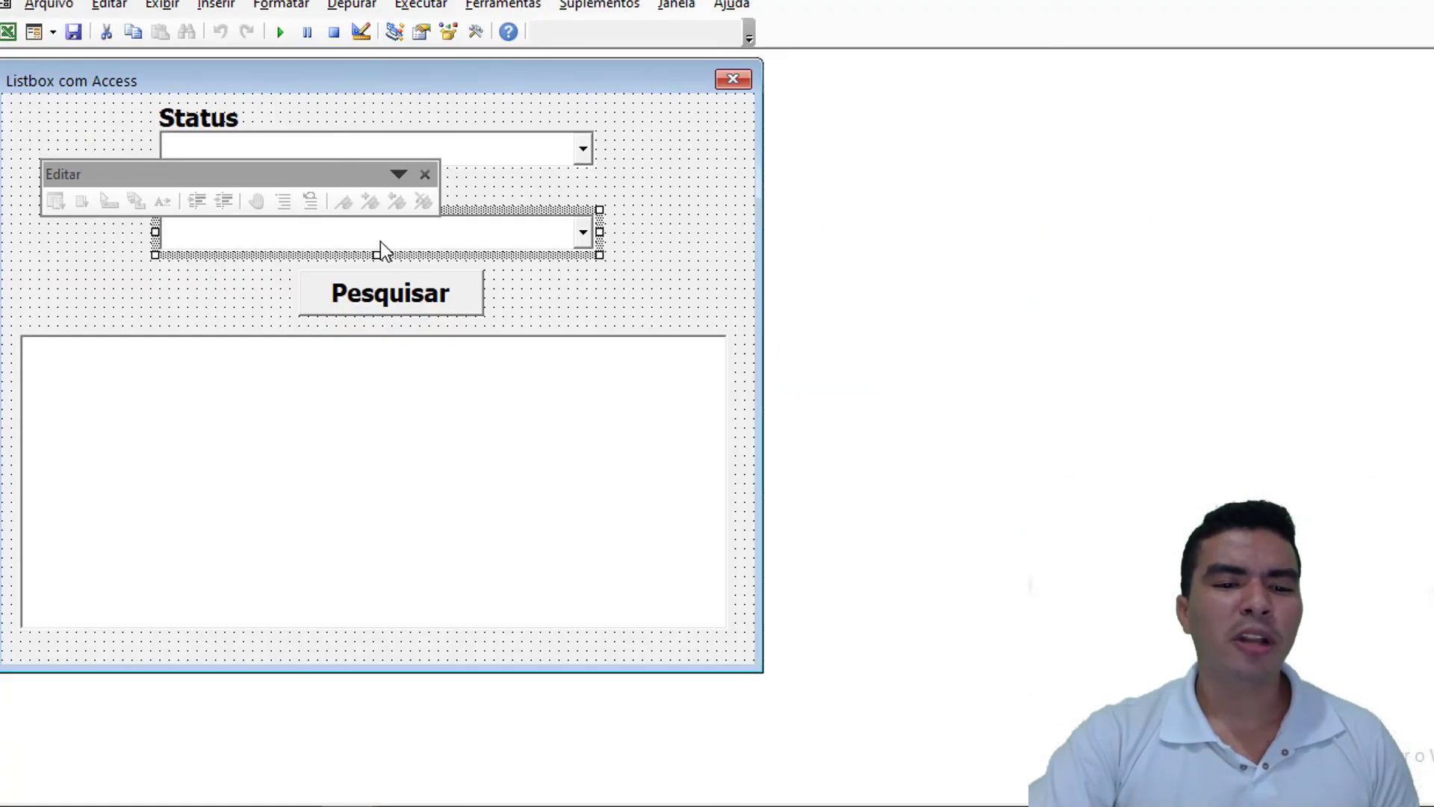
{"action": "left_click", "coordinate": [425, 176]}
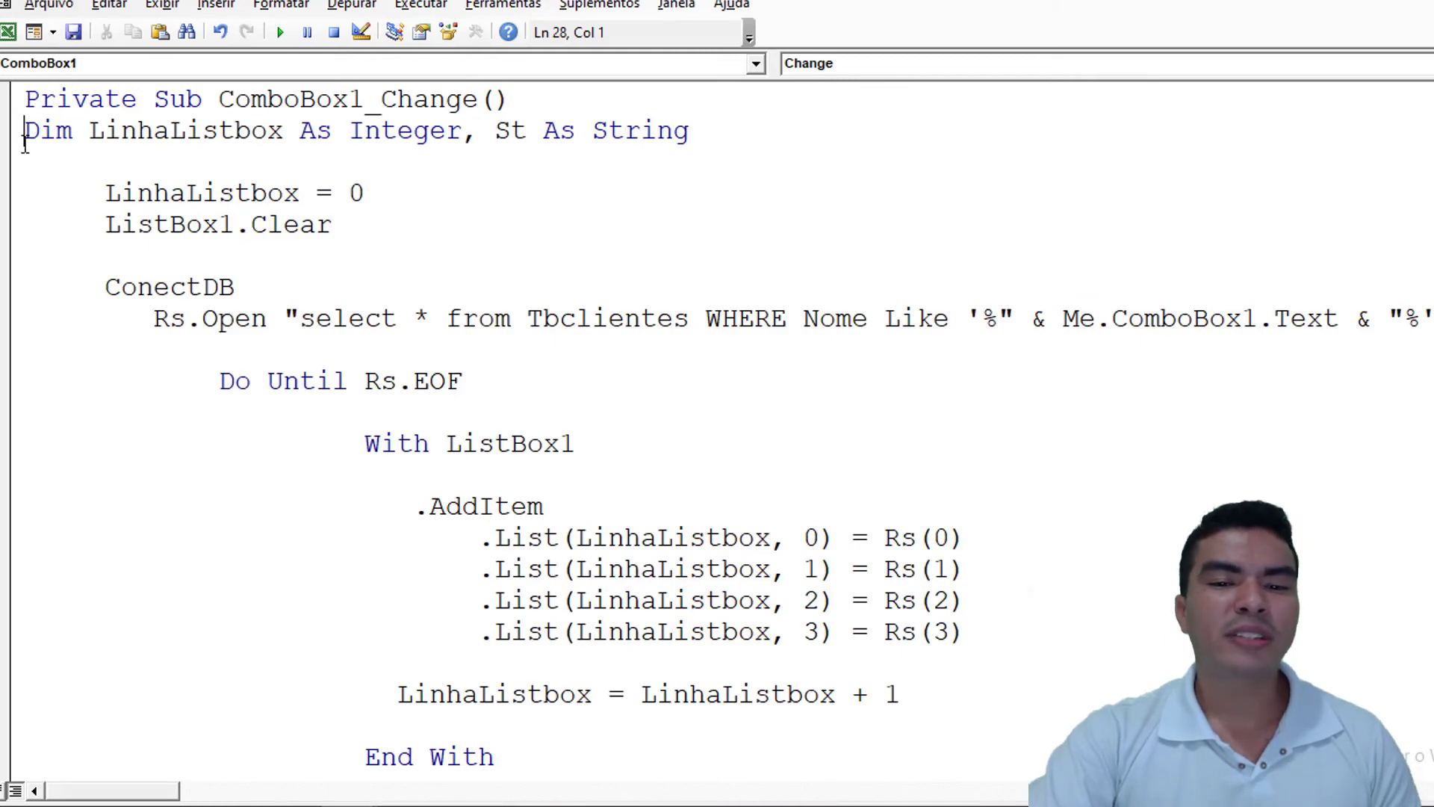
{"action": "scroll", "coordinate": [199, 537], "scroll_direction": "down", "scroll_amount": 4}
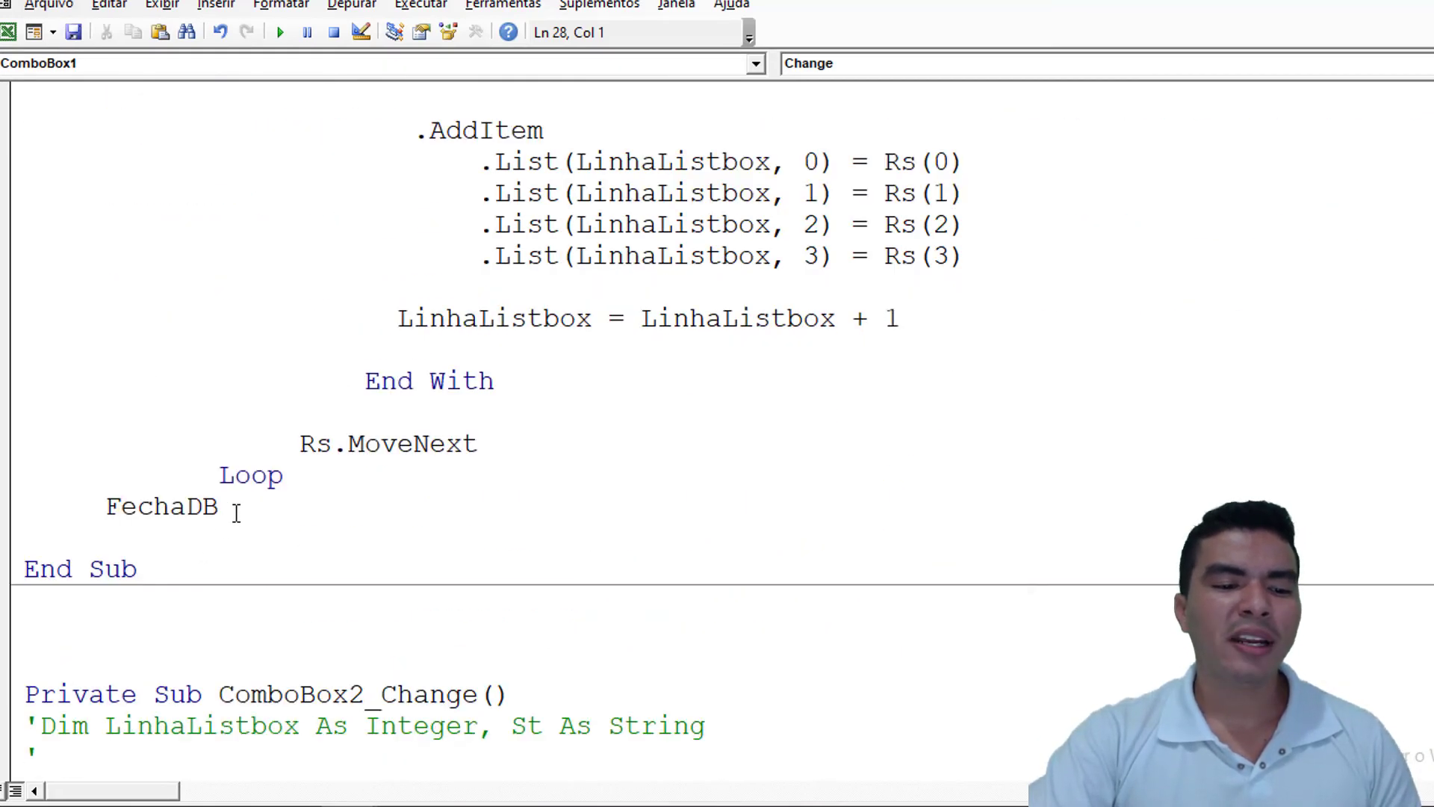
{"action": "left_click", "coordinate": [218, 509], "text": "shift"}
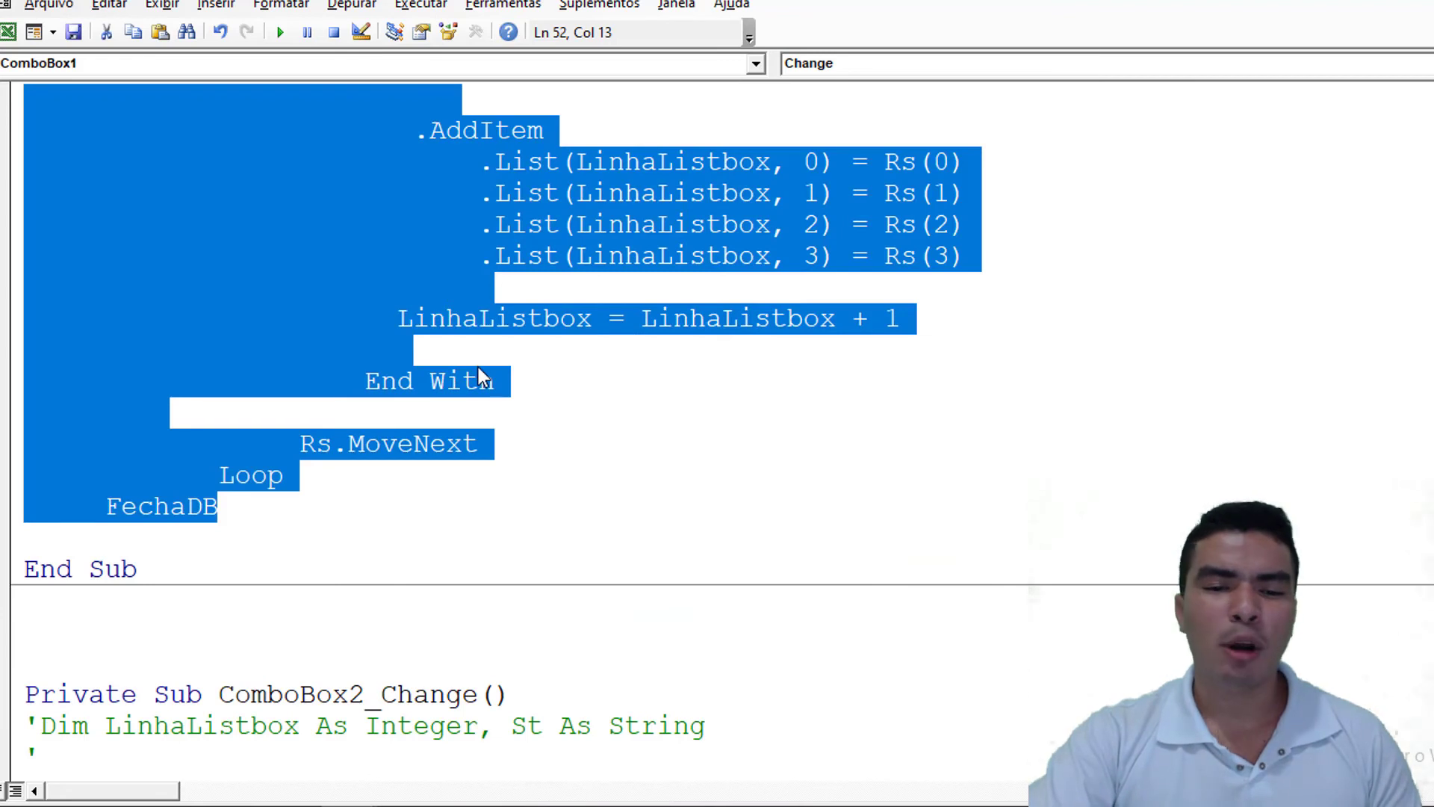
{"action": "right_click", "coordinate": [947, 21]}
{"action": "left_click", "coordinate": [1004, 65]}
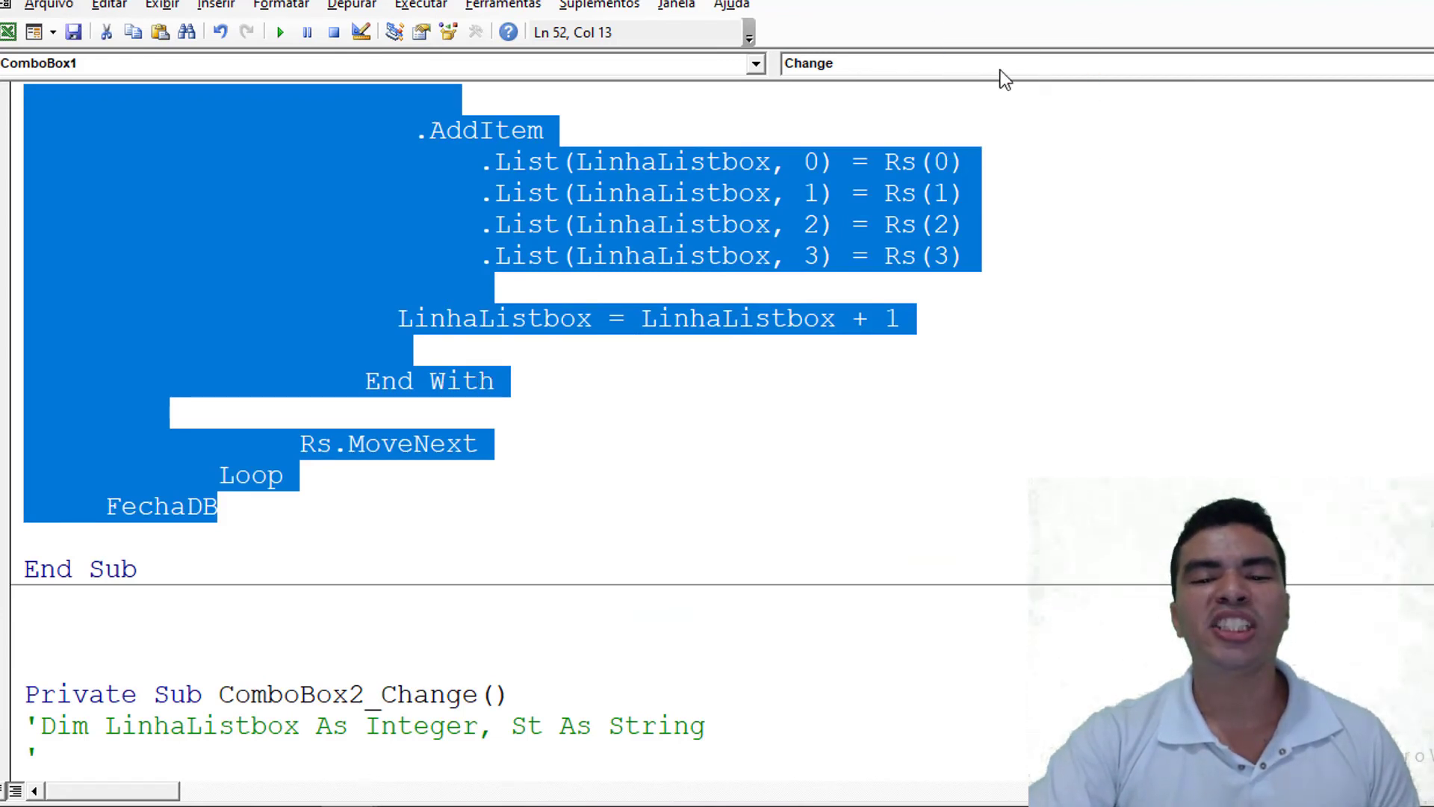
{"action": "left_click", "coordinate": [286, 204]}
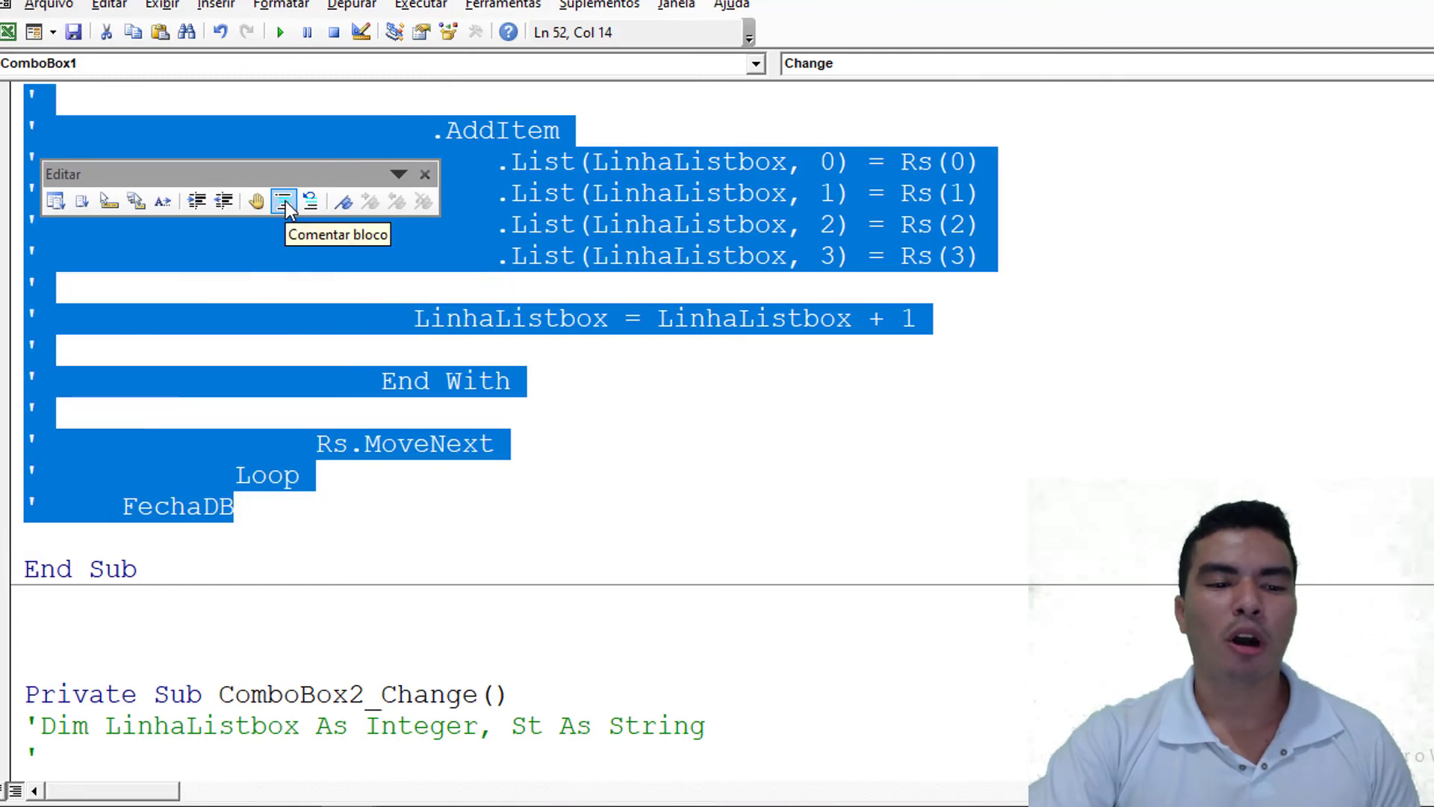
{"action": "key", "text": "F5"}
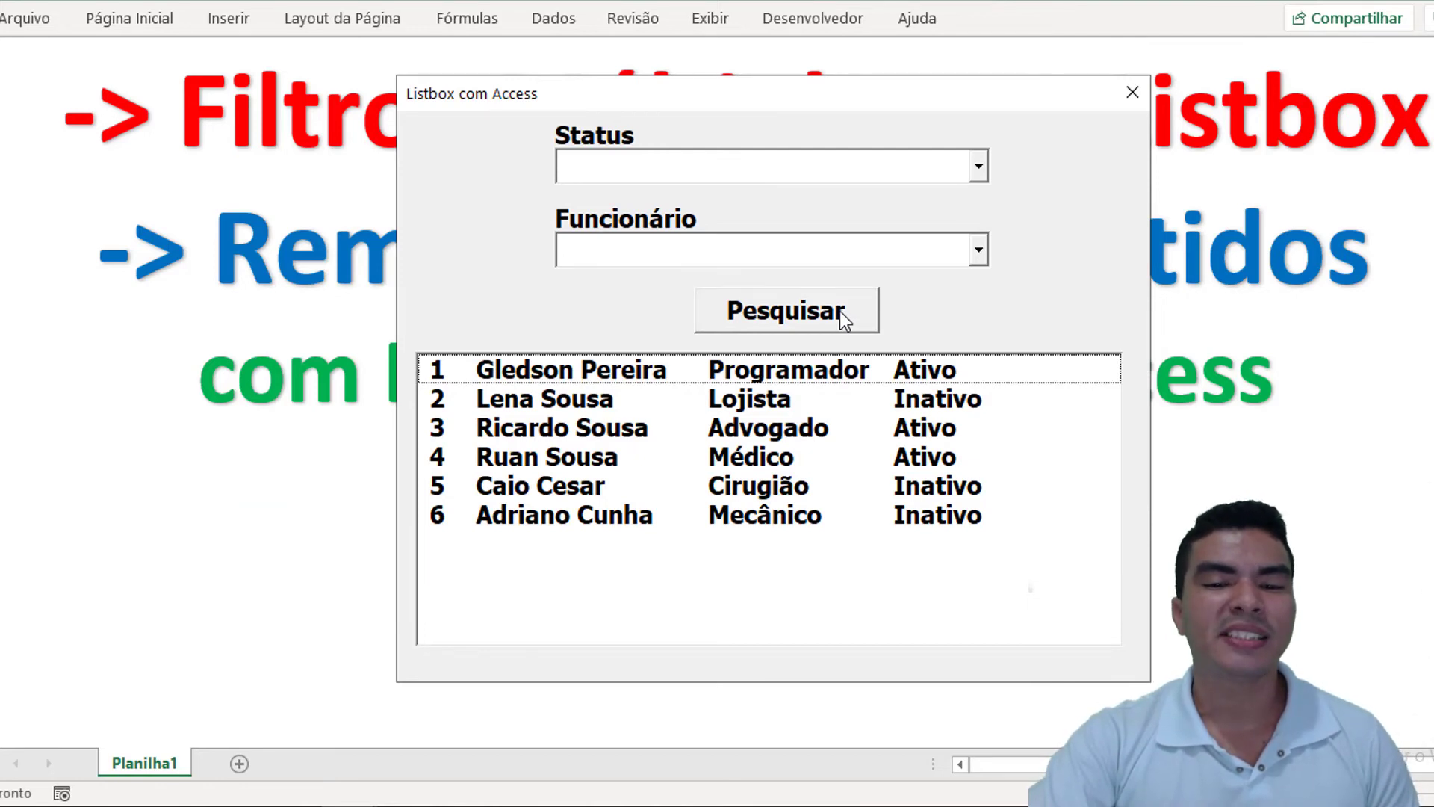
Search for Ativo status with one employee selected using Pesquisar.
{"action": "left_click", "coordinate": [948, 168]}
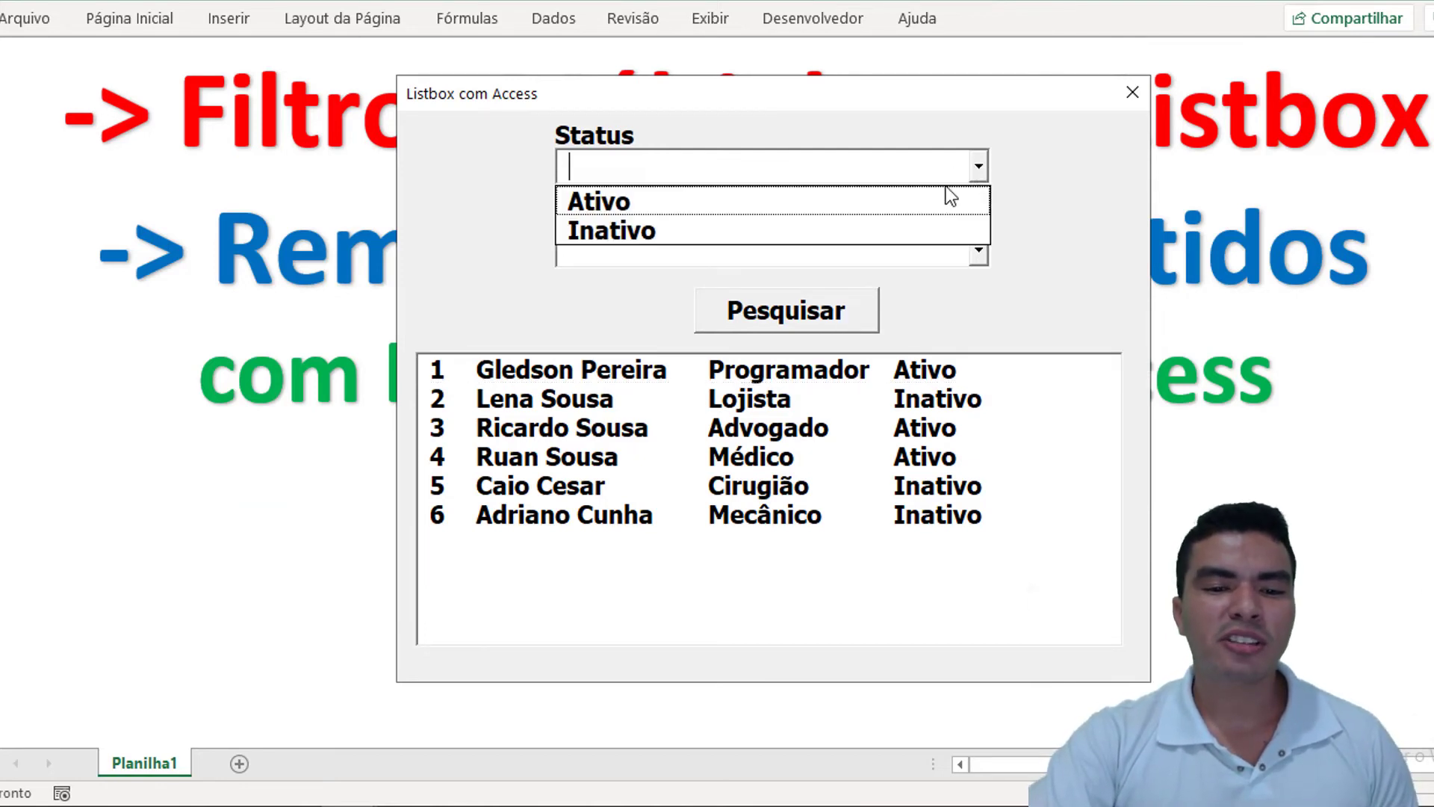
{"action": "left_click", "coordinate": [908, 200]}
{"action": "left_click", "coordinate": [978, 251]}
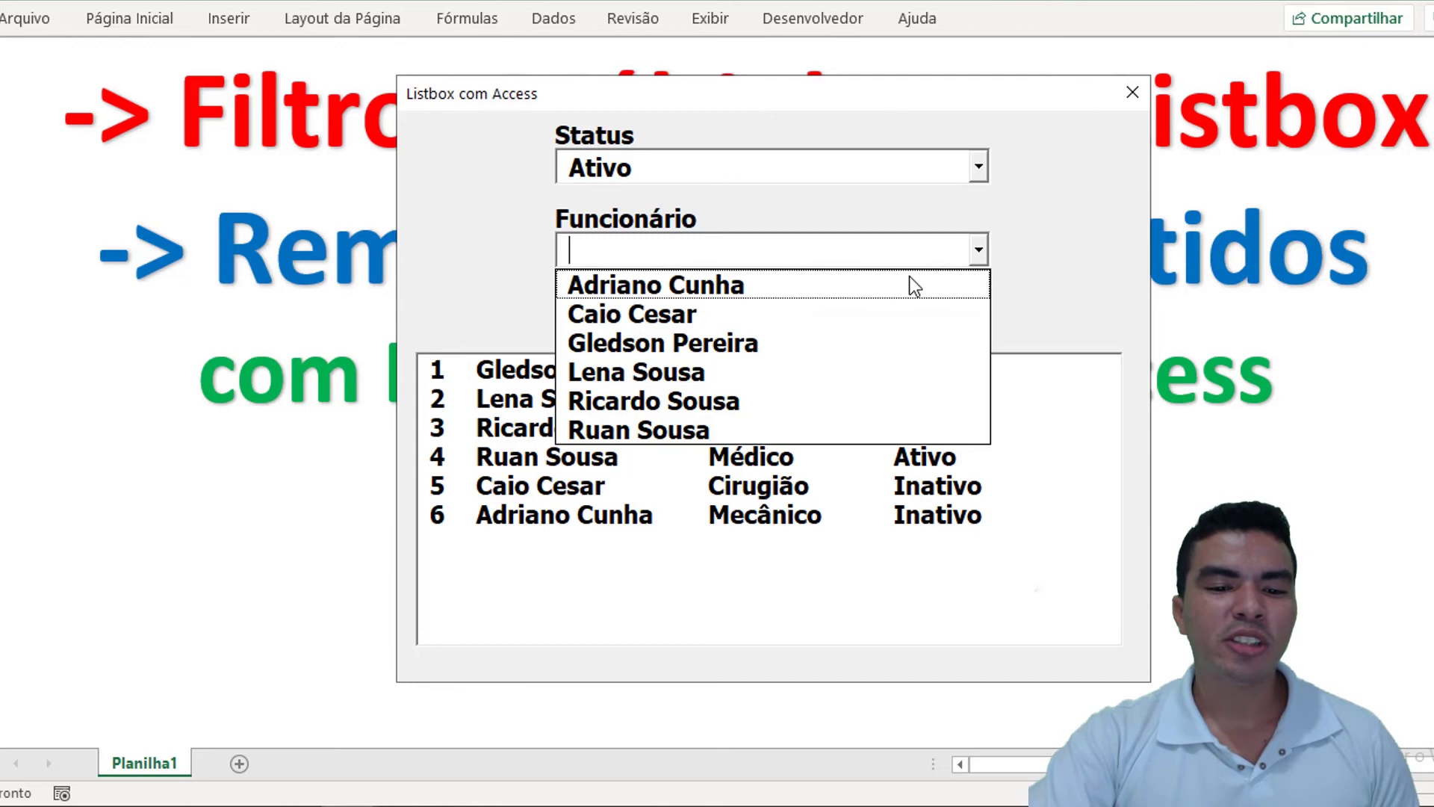
{"action": "left_click", "coordinate": [817, 341]}
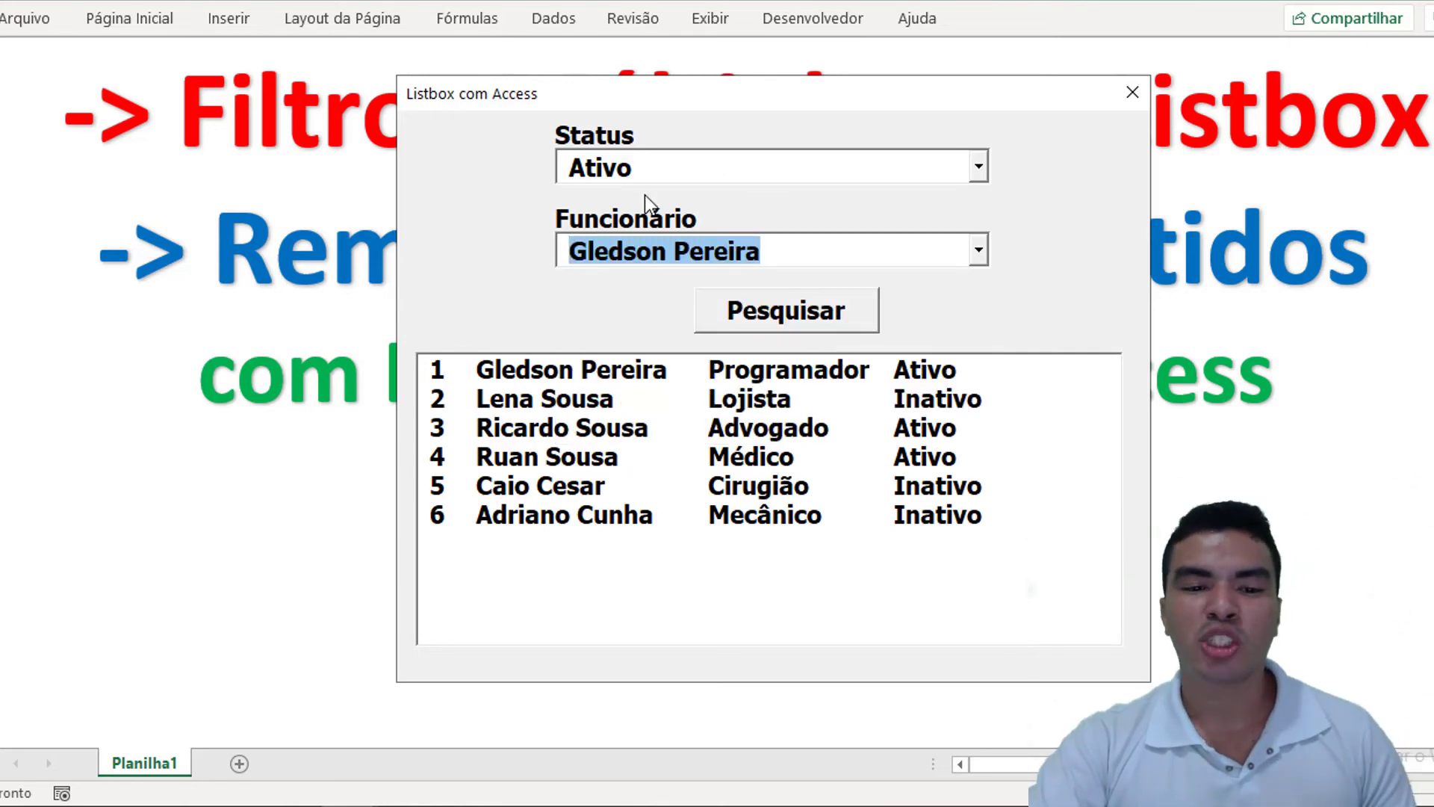
{"action": "left_click", "coordinate": [751, 310]}
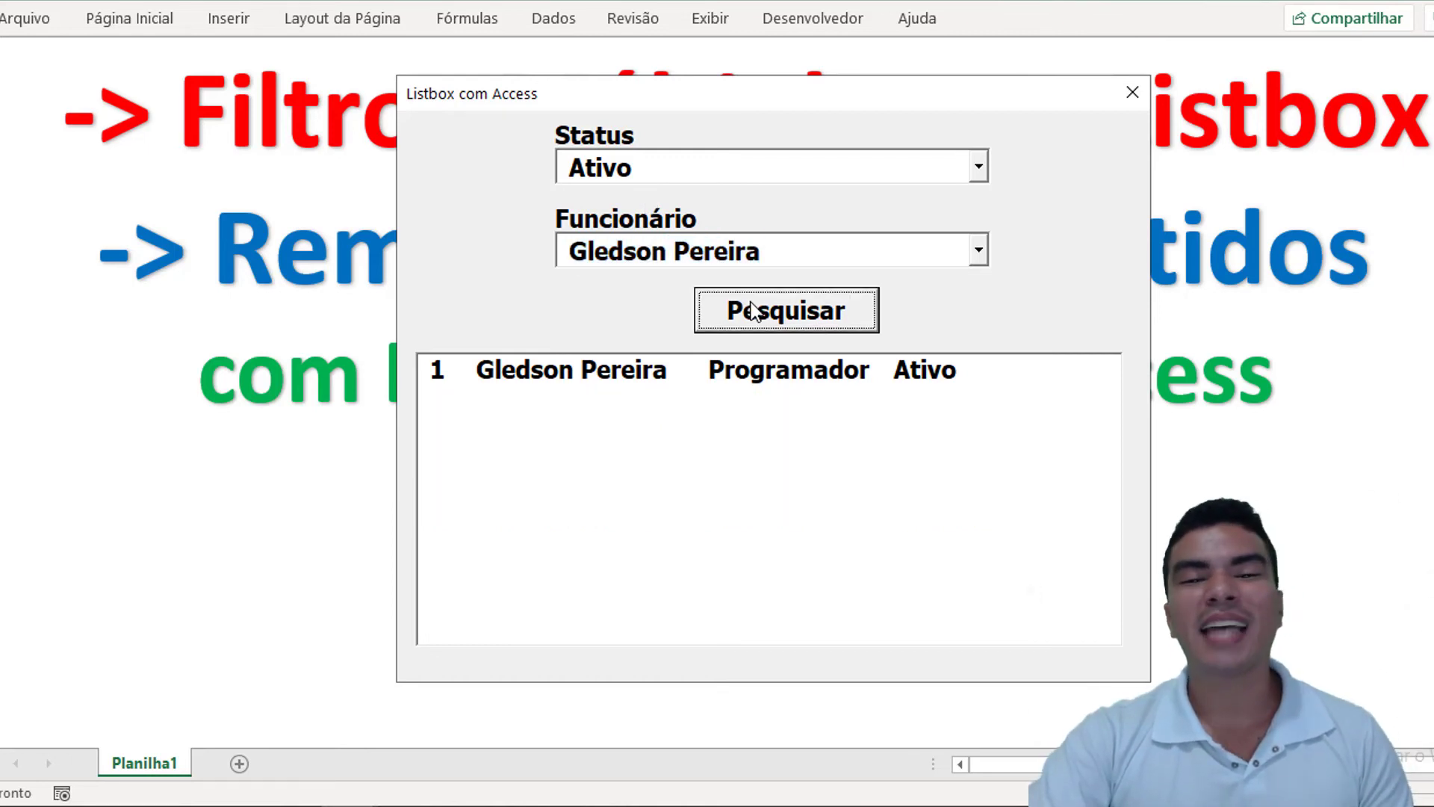
Switch Status to Inativo and search, then pick another employee and search again.
{"action": "left_click", "coordinate": [979, 166]}
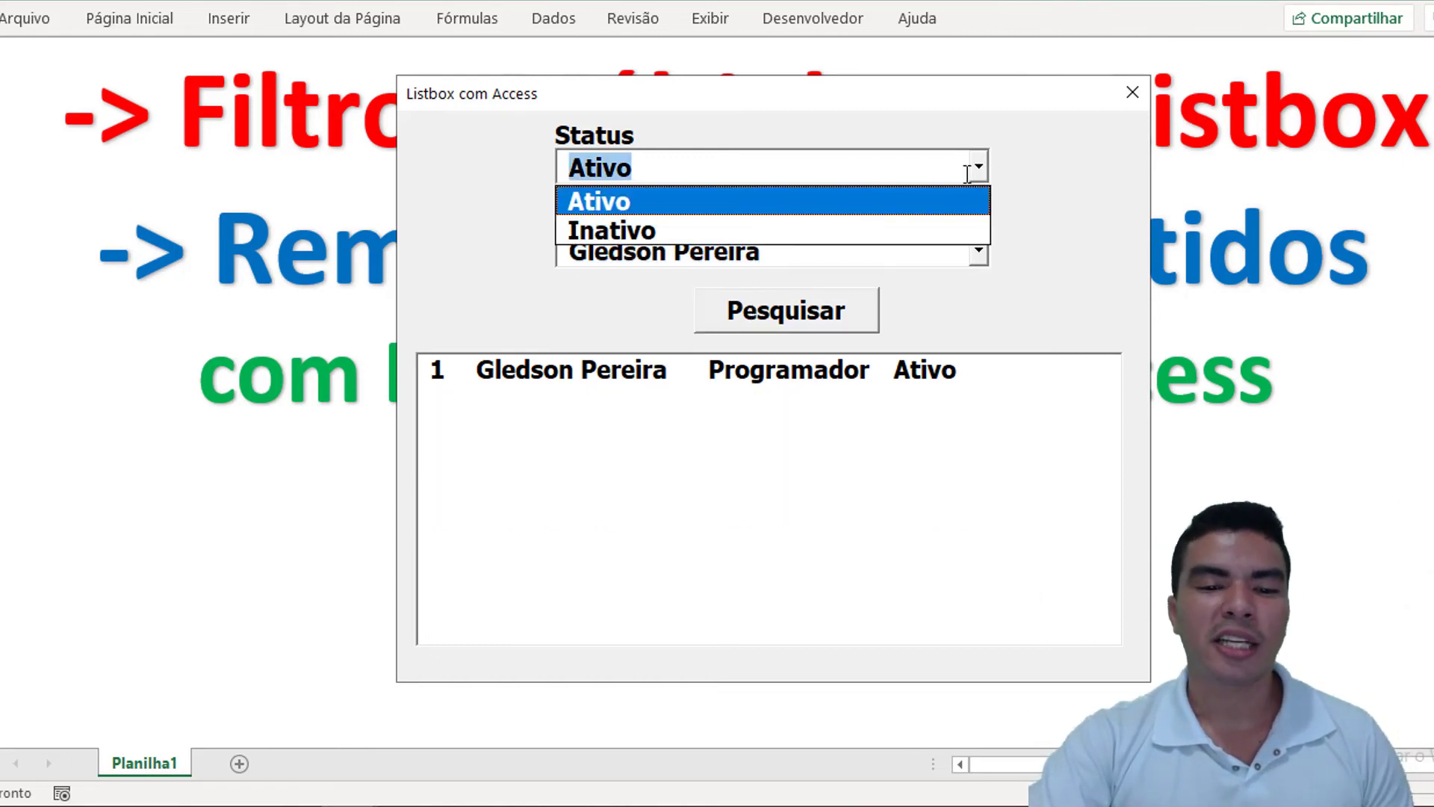
{"action": "left_click", "coordinate": [850, 221]}
{"action": "left_click", "coordinate": [820, 315]}
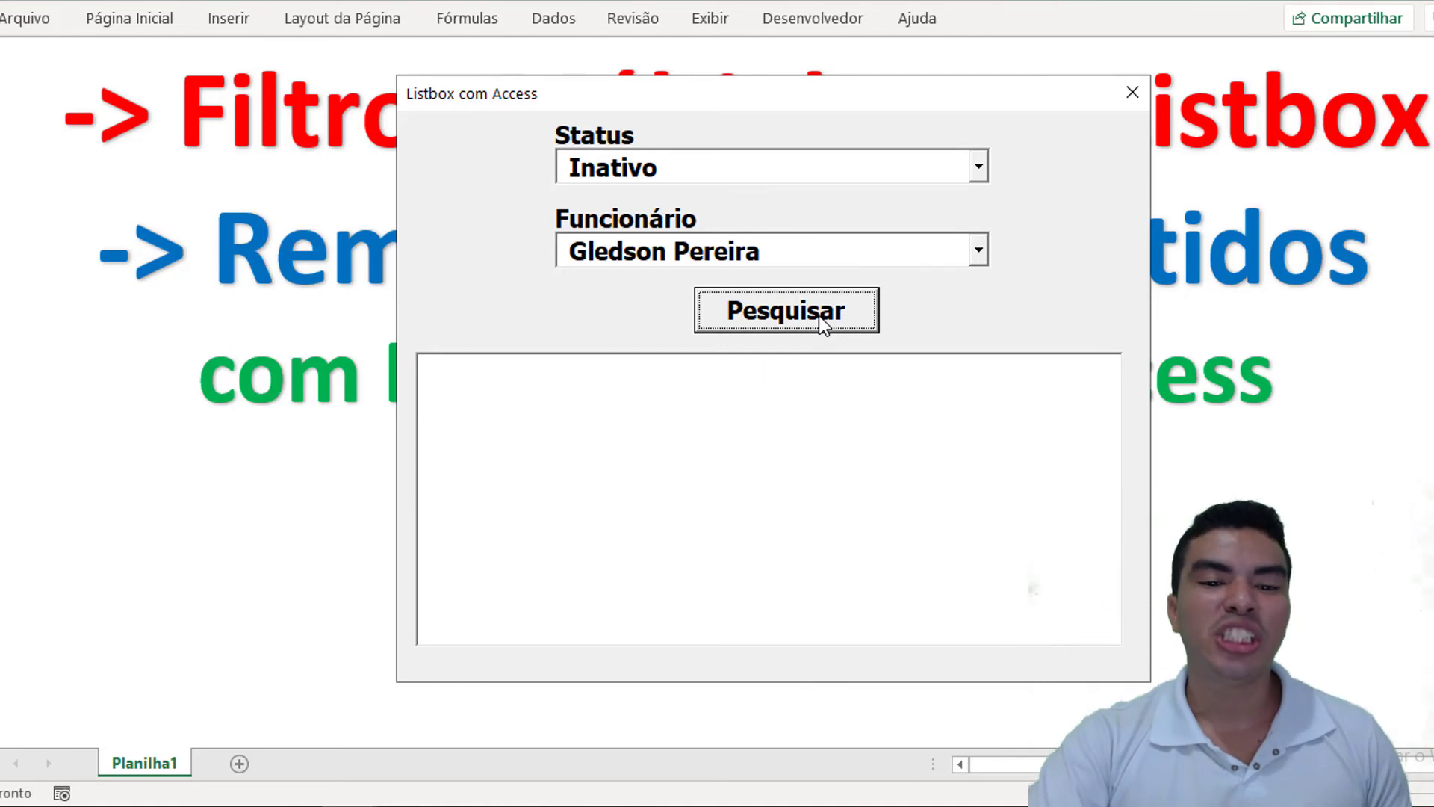
{"action": "left_click", "coordinate": [978, 252]}
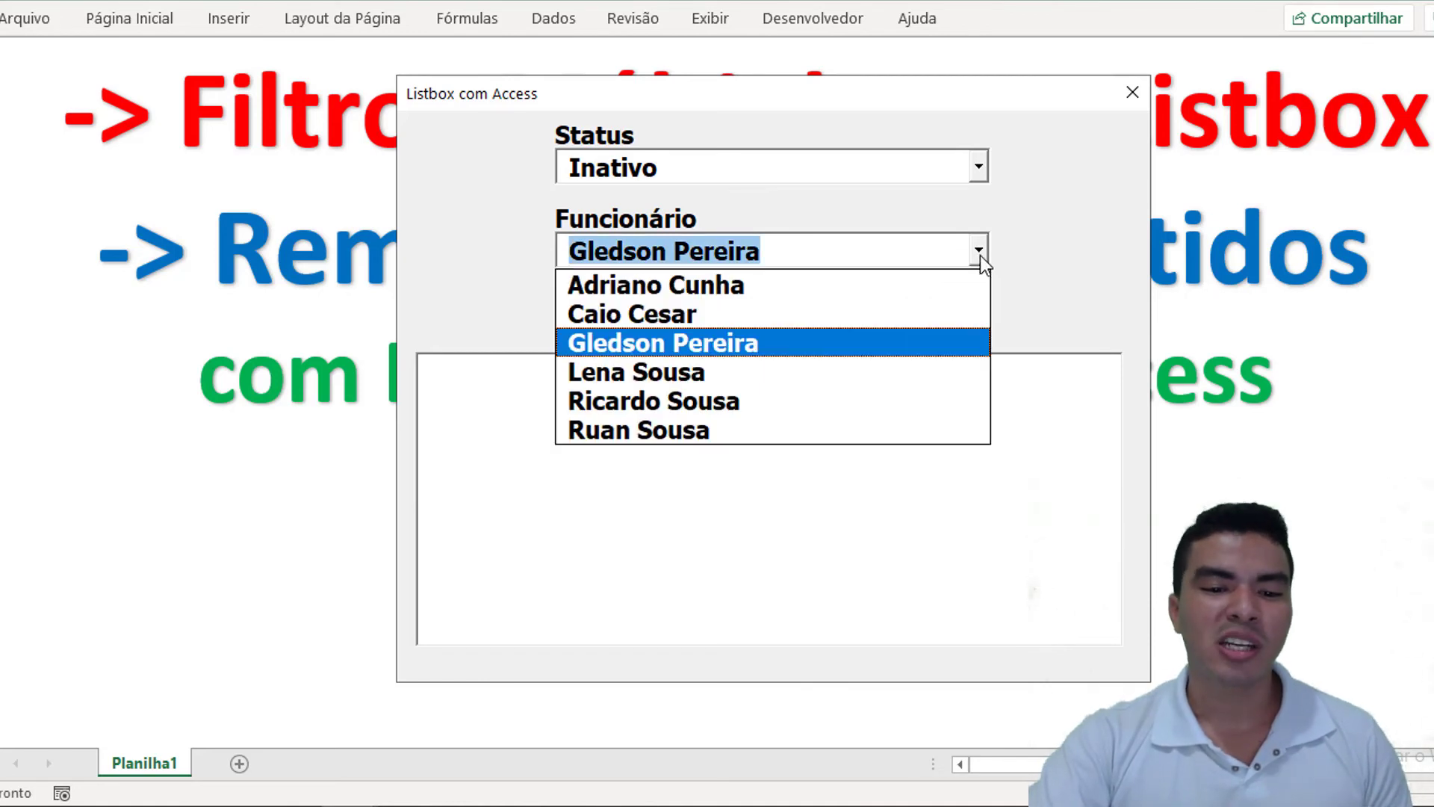
{"action": "left_click", "coordinate": [845, 371]}
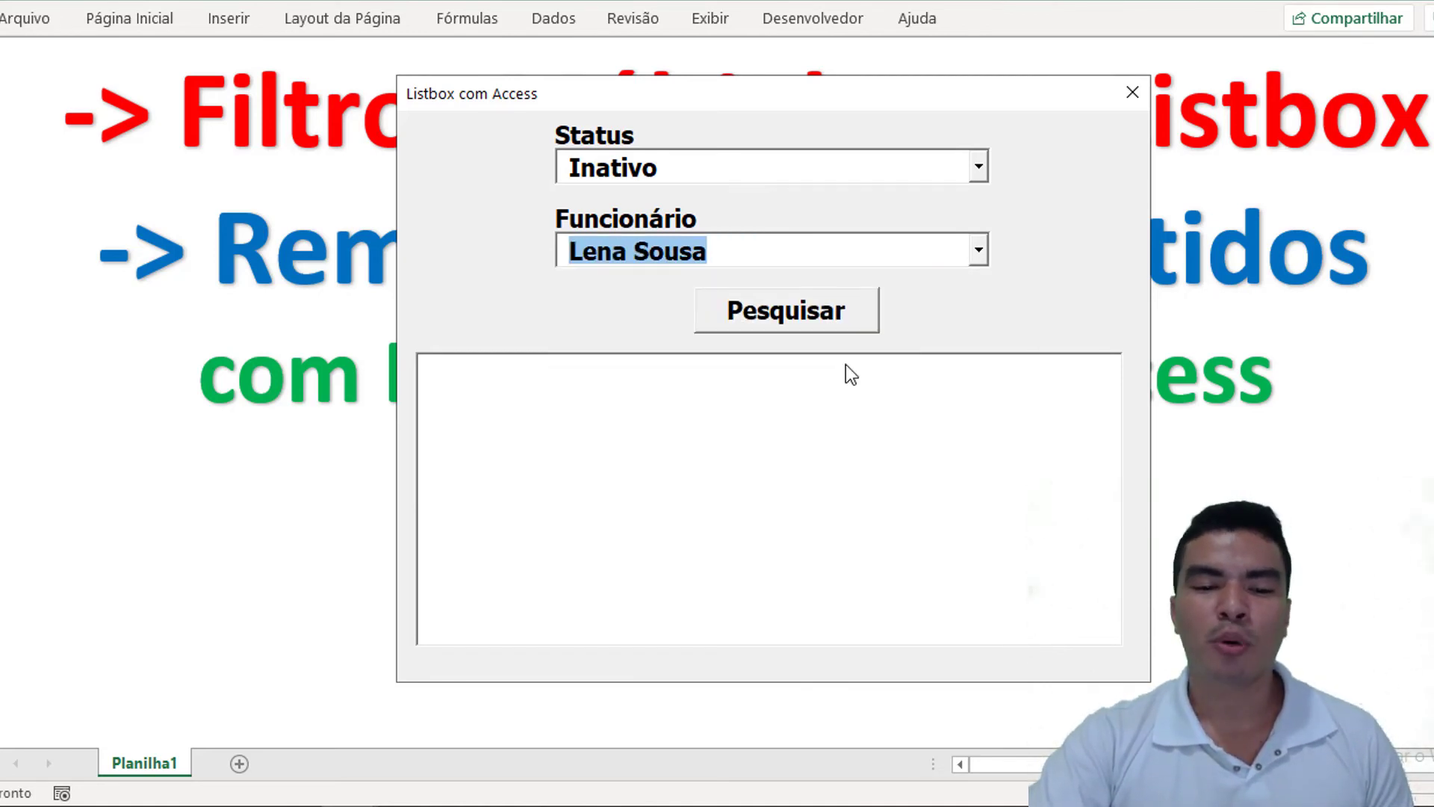
{"action": "left_click", "coordinate": [820, 320]}
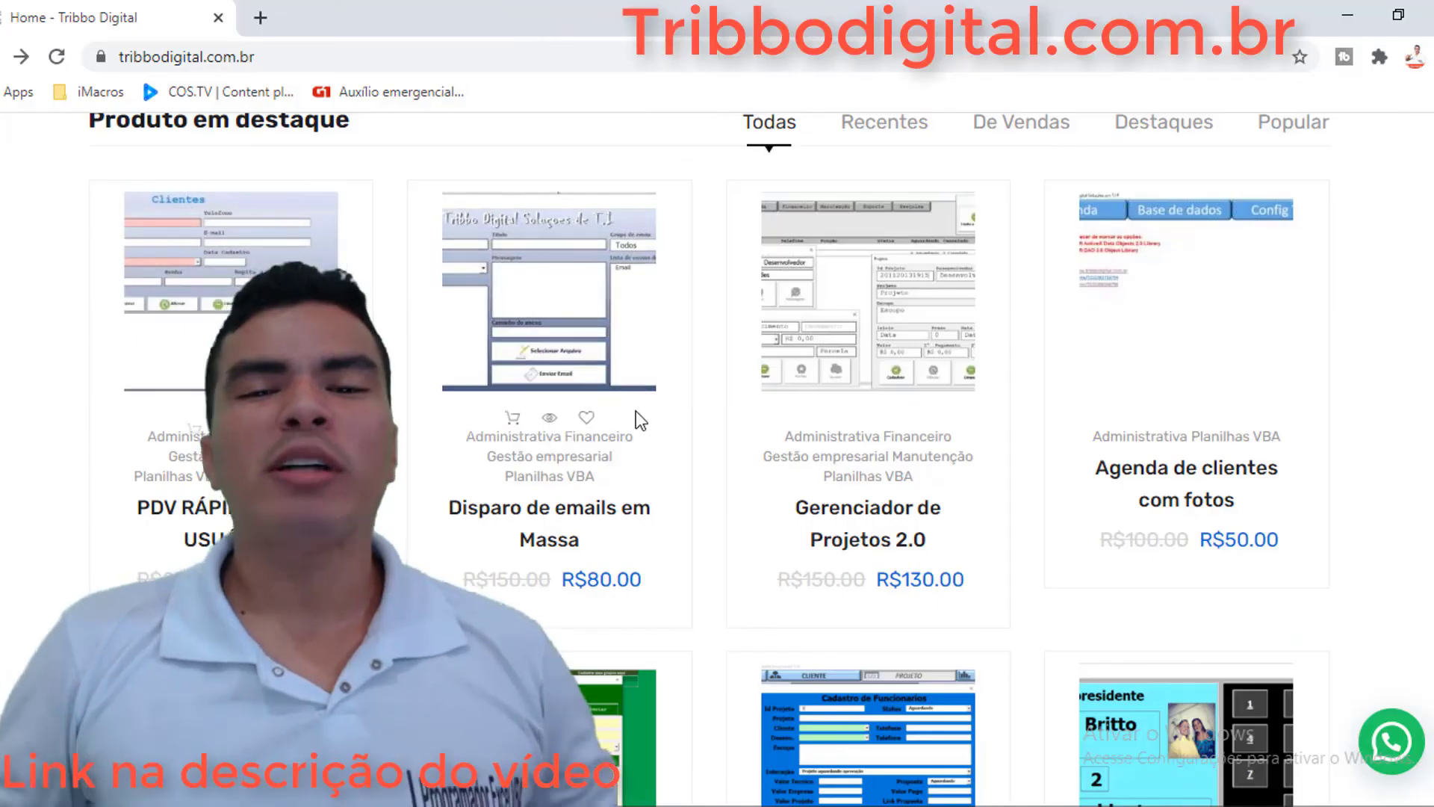
Browse the product list and view the WhatsApp automatic messages product's image, then return.
{"action": "scroll", "coordinate": [857, 390], "scroll_direction": "down", "scroll_amount": 2}
{"action": "scroll", "coordinate": [857, 390], "scroll_direction": "down", "scroll_amount": 1}
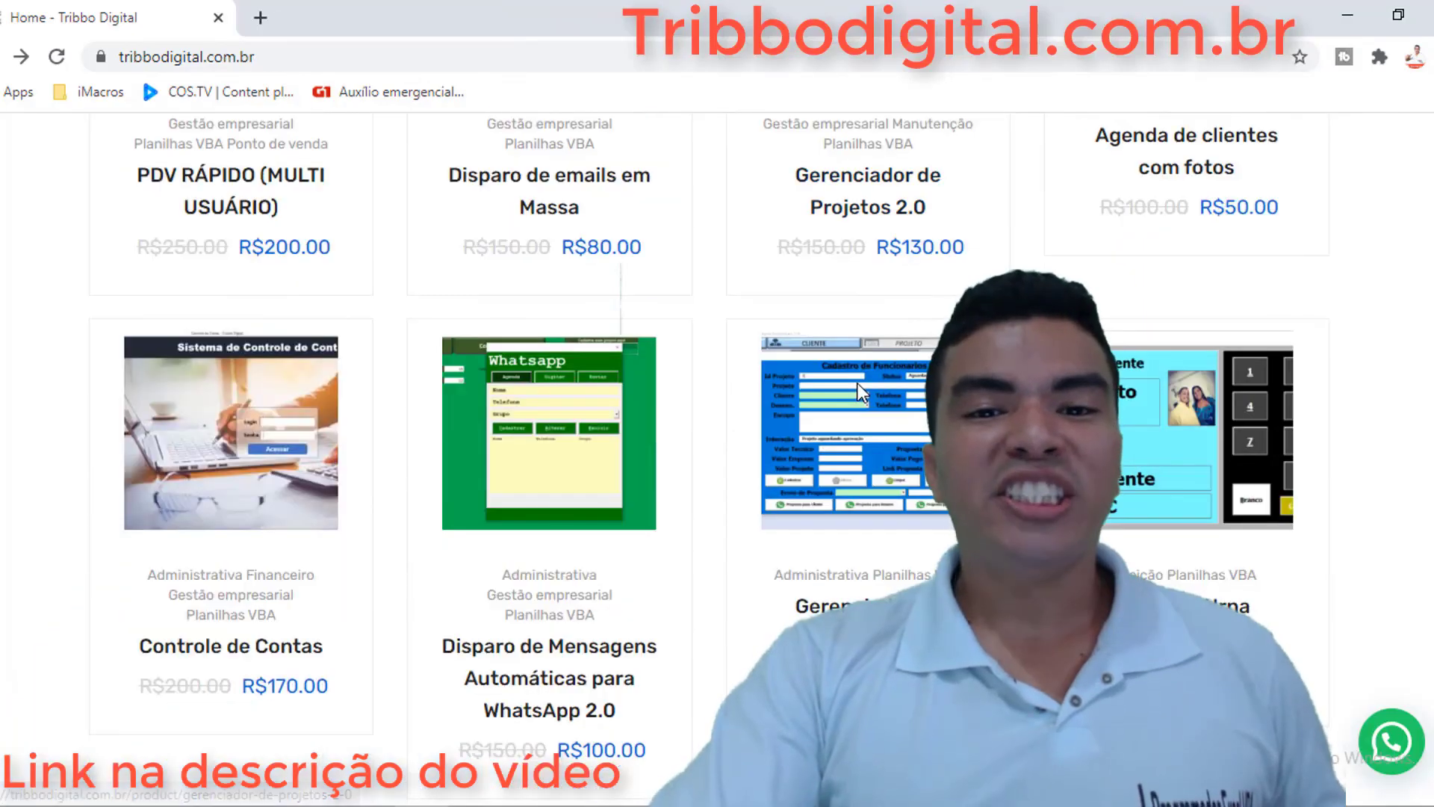
{"action": "scroll", "coordinate": [857, 390], "scroll_direction": "down", "scroll_amount": 2}
{"action": "scroll", "coordinate": [859, 396], "scroll_direction": "down", "scroll_amount": 1}
{"action": "scroll", "coordinate": [859, 394], "scroll_direction": "down", "scroll_amount": 2}
{"action": "scroll", "coordinate": [858, 396], "scroll_direction": "down", "scroll_amount": 1}
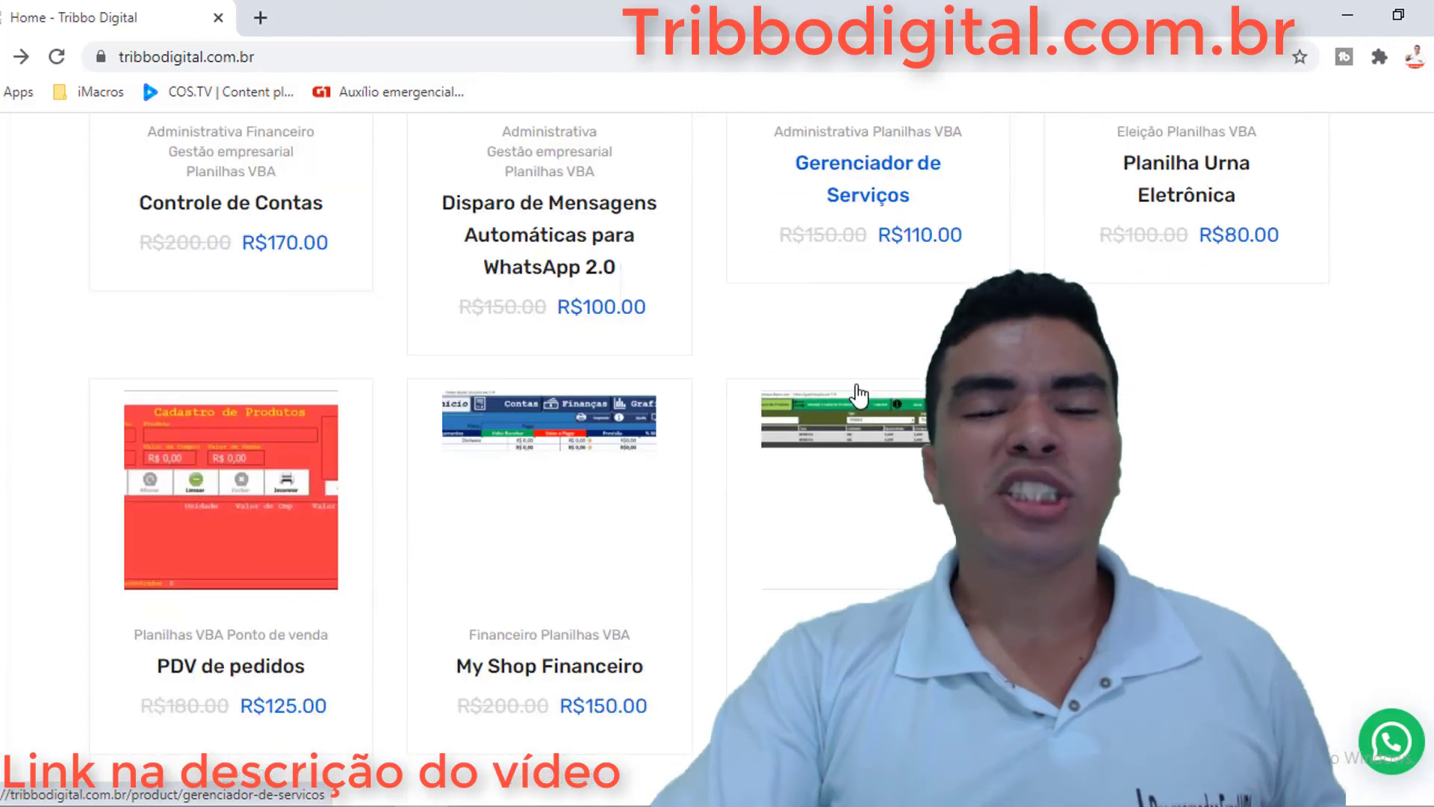
{"action": "scroll", "coordinate": [857, 394], "scroll_direction": "down", "scroll_amount": 2}
{"action": "scroll", "coordinate": [857, 393], "scroll_direction": "up", "scroll_amount": 6}
{"action": "left_click", "coordinate": [561, 378]}
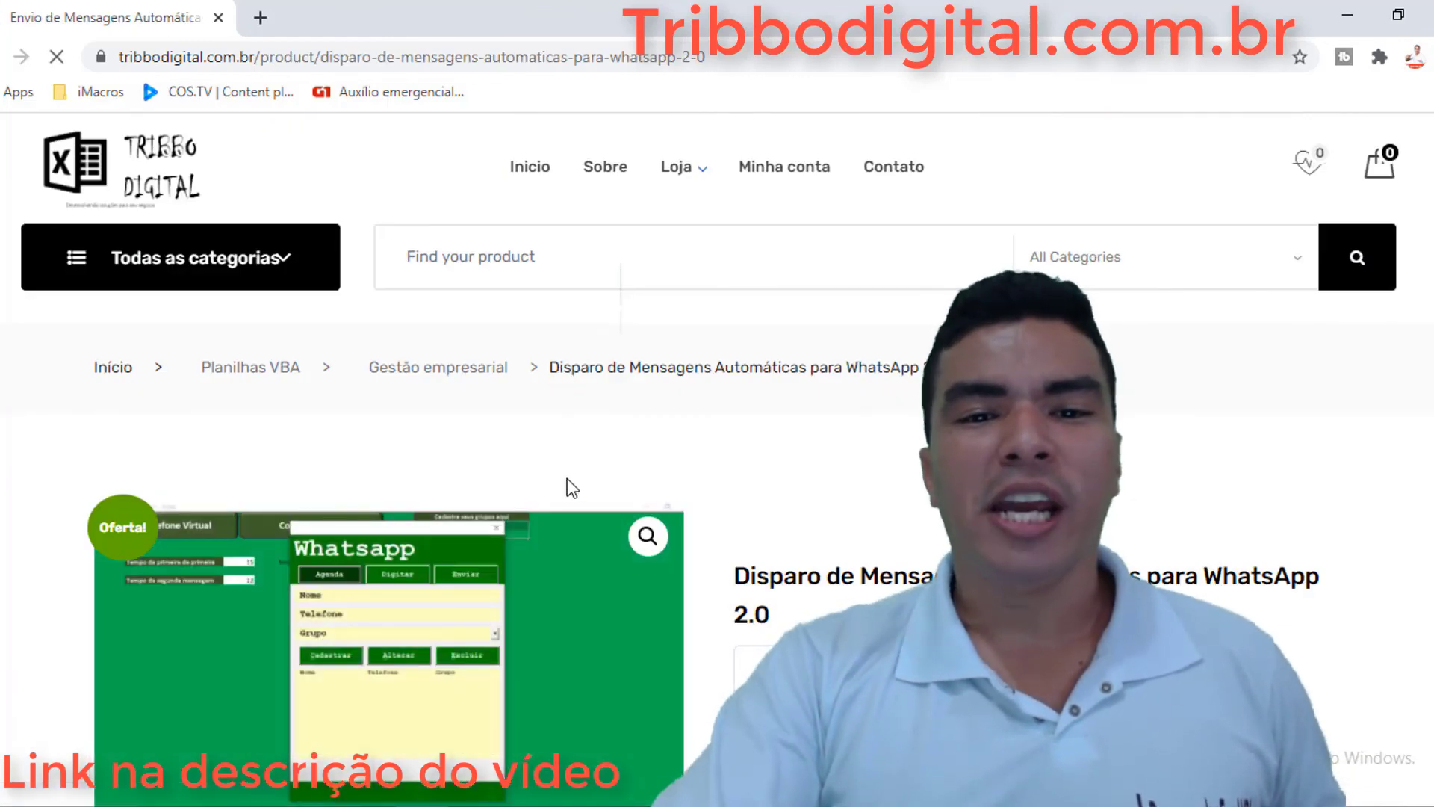
{"action": "scroll", "coordinate": [567, 486], "scroll_direction": "down", "scroll_amount": 1}
{"action": "scroll", "coordinate": [572, 513], "scroll_direction": "down", "scroll_amount": 1}
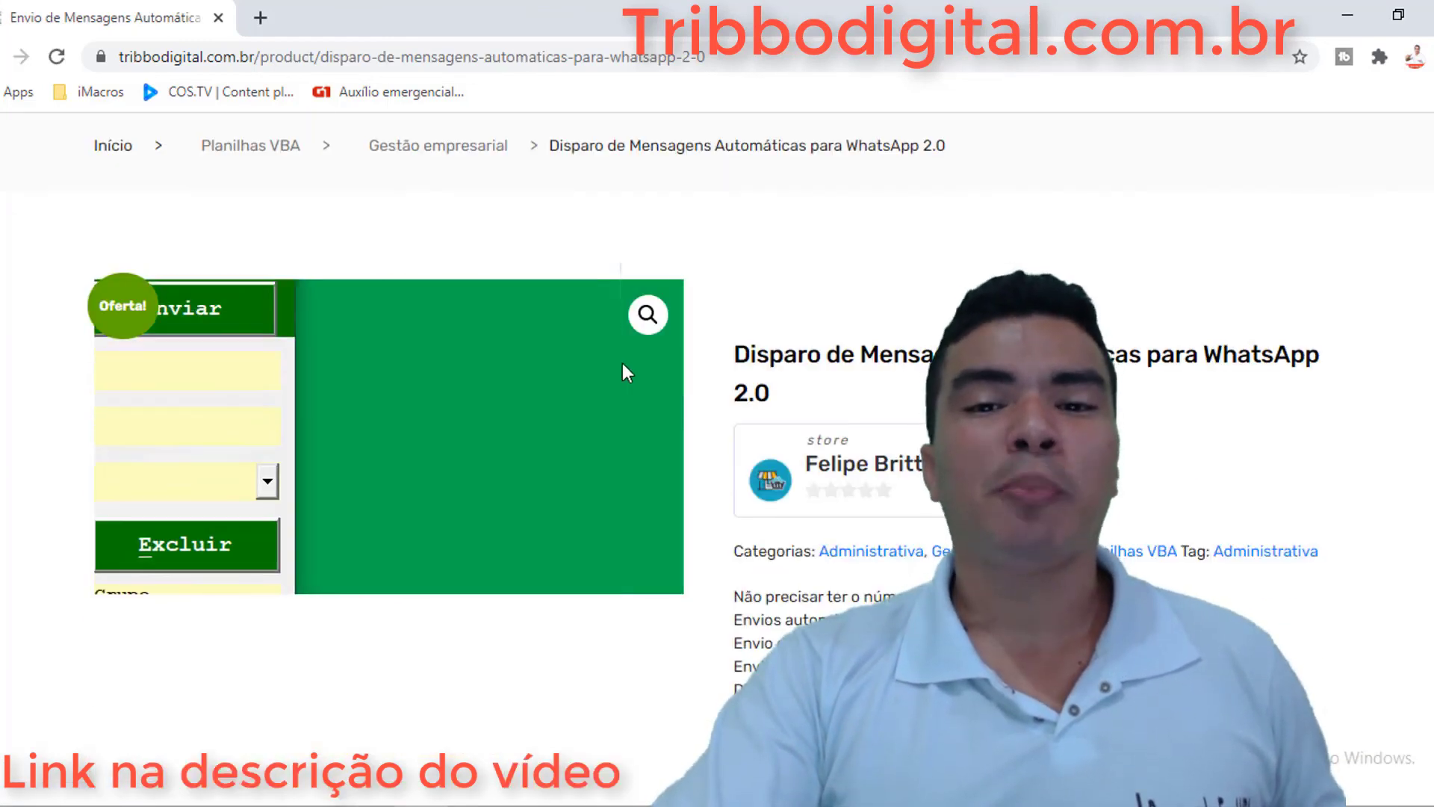
{"action": "left_click", "coordinate": [647, 314]}
{"action": "key", "text": "alt+Left"}
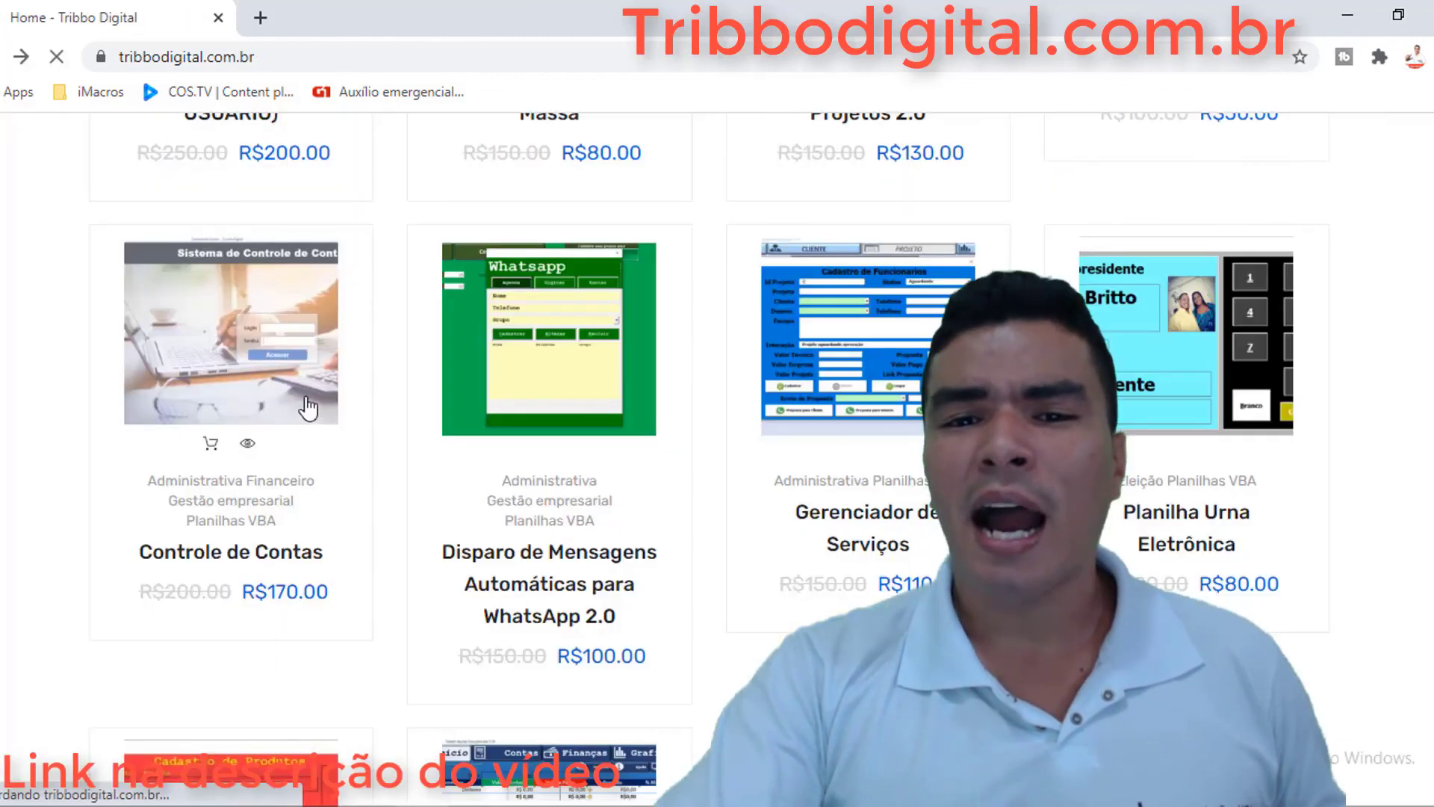
Open the Controle de Contas product page and enlarge its chart screenshot in the gallery.
{"action": "left_click", "coordinate": [276, 366]}
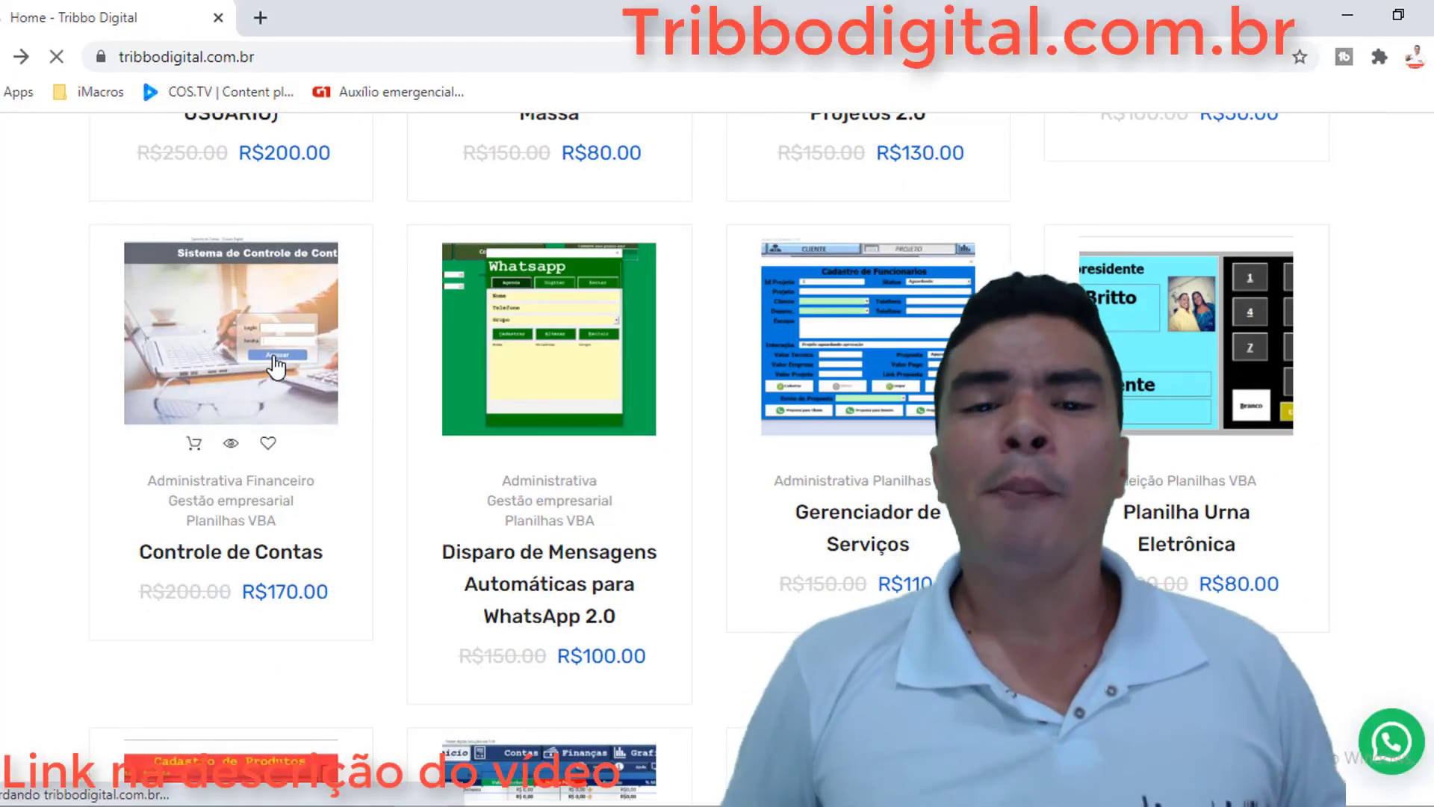
{"action": "scroll", "coordinate": [523, 496], "scroll_direction": "down", "scroll_amount": 1}
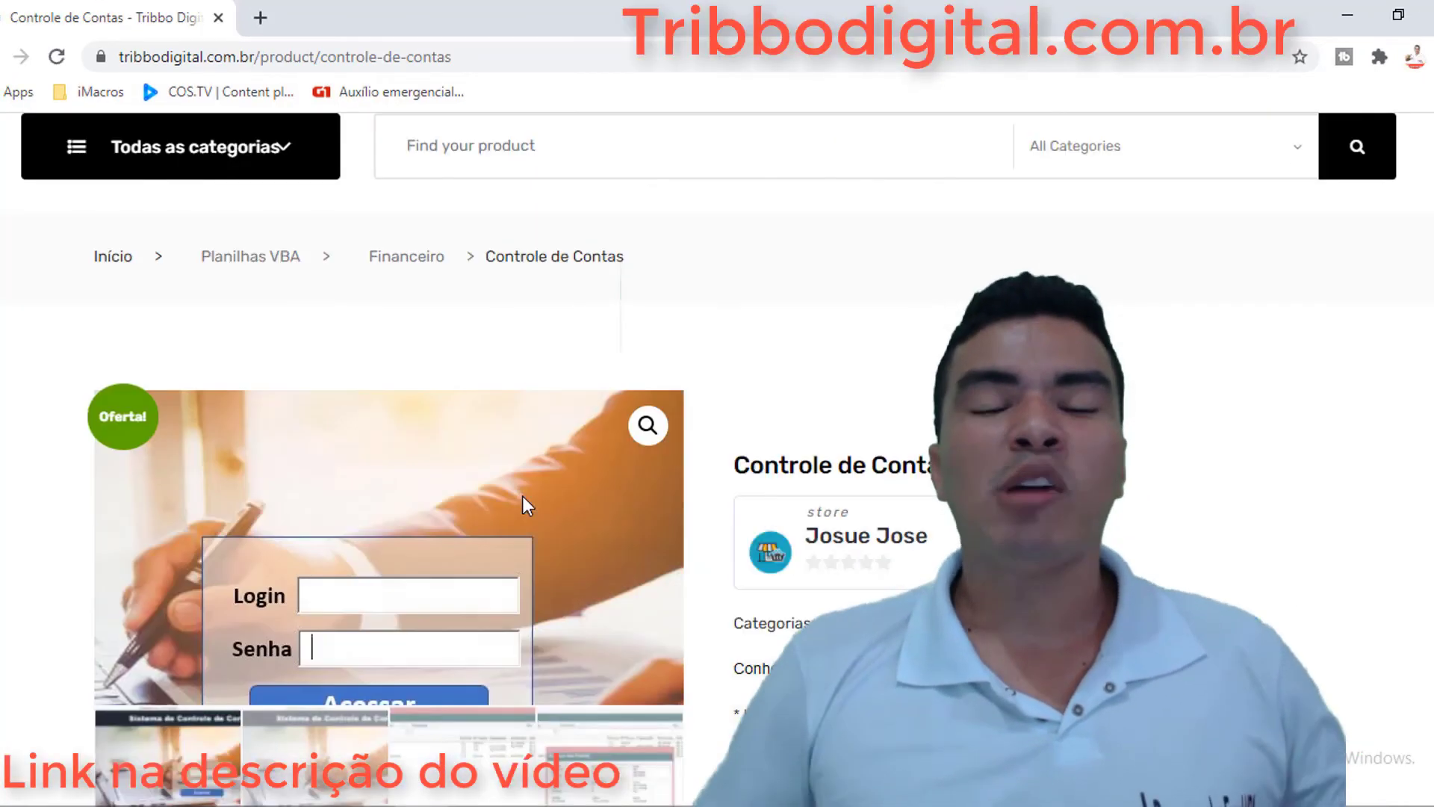
{"action": "scroll", "coordinate": [522, 496], "scroll_direction": "down", "scroll_amount": 1}
{"action": "scroll", "coordinate": [522, 496], "scroll_direction": "down", "scroll_amount": 1}
{"action": "scroll", "coordinate": [523, 496], "scroll_direction": "down", "scroll_amount": 2}
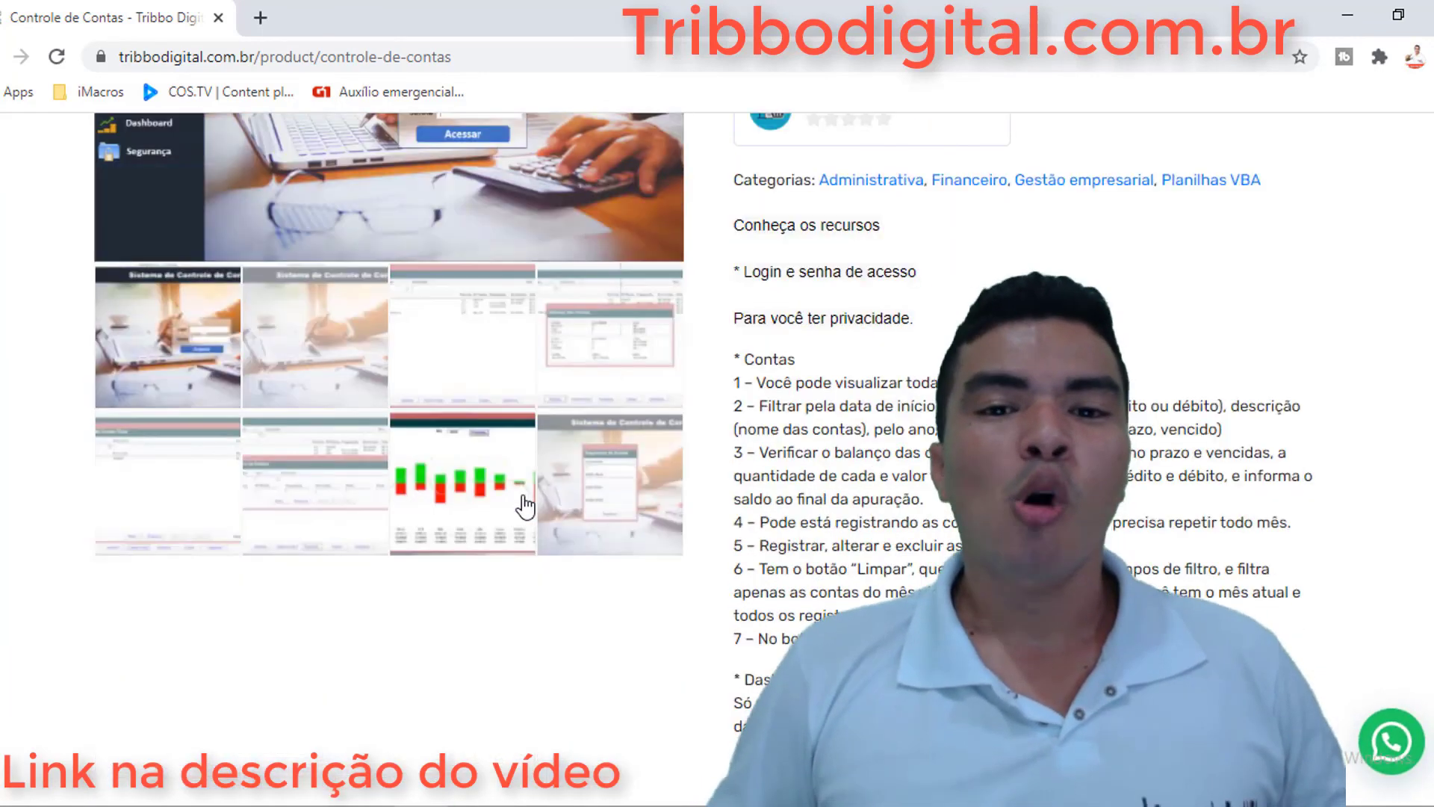
{"action": "left_click", "coordinate": [473, 499]}
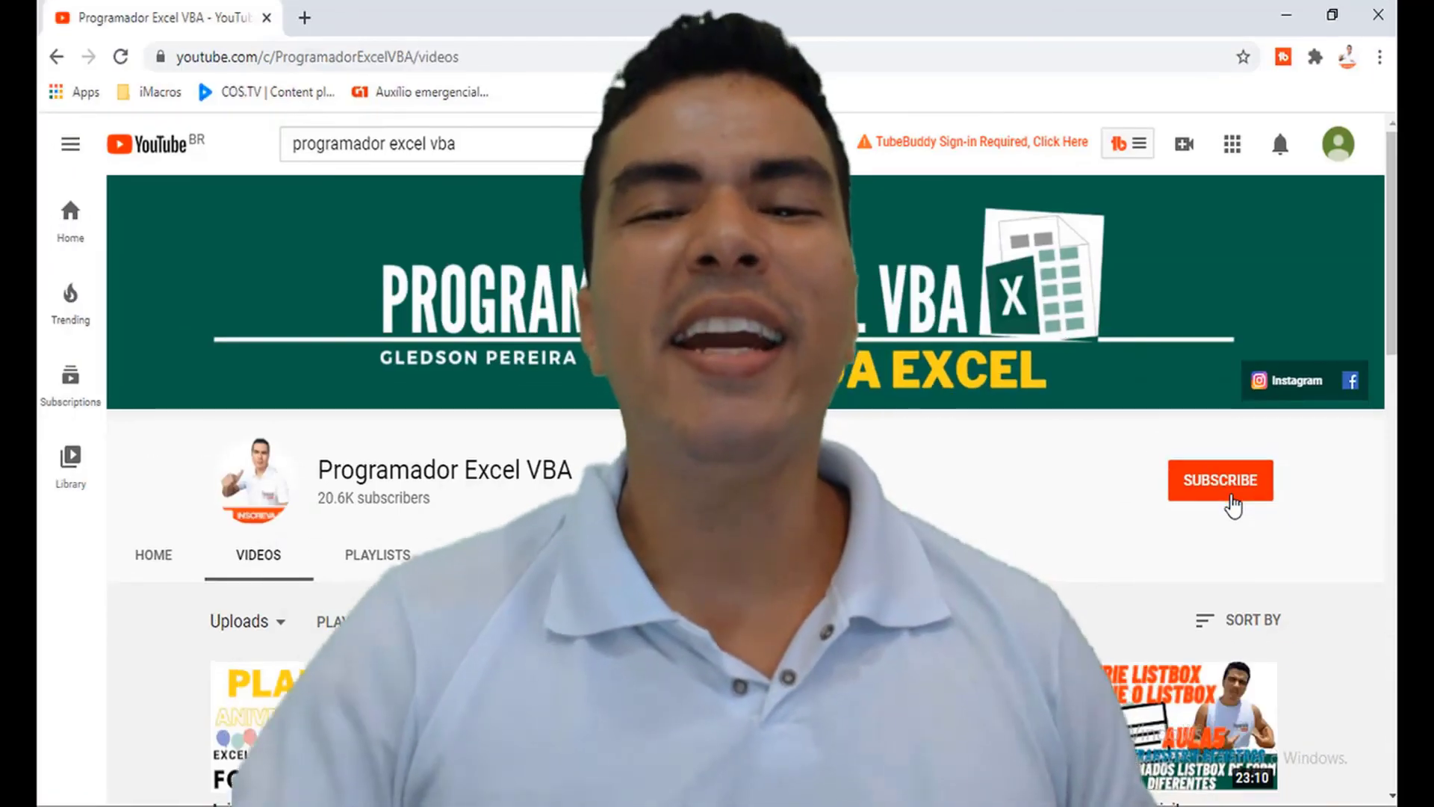
Subscribe to the Programador Excel VBA channel on its YouTube page.
{"action": "left_click", "coordinate": [1232, 504]}
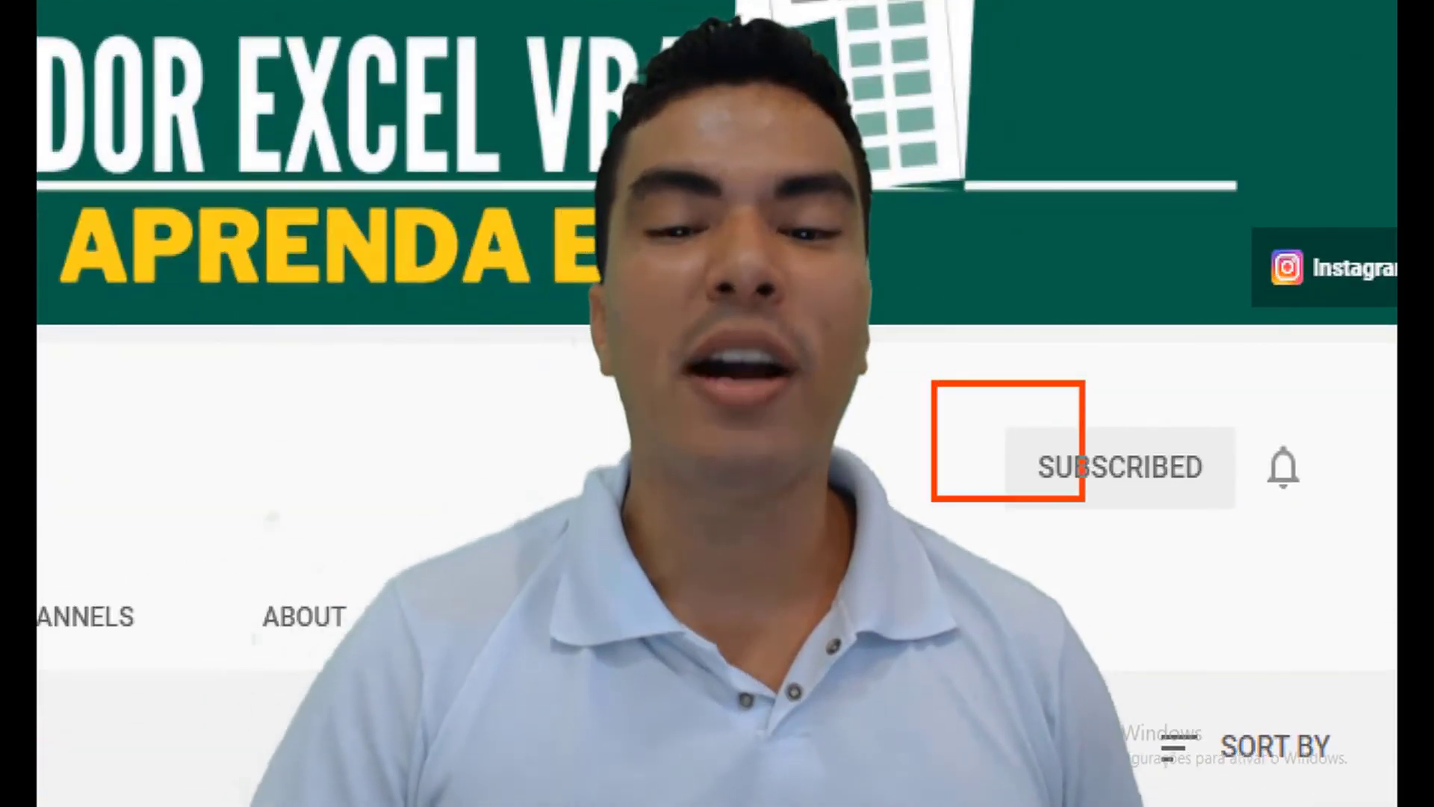